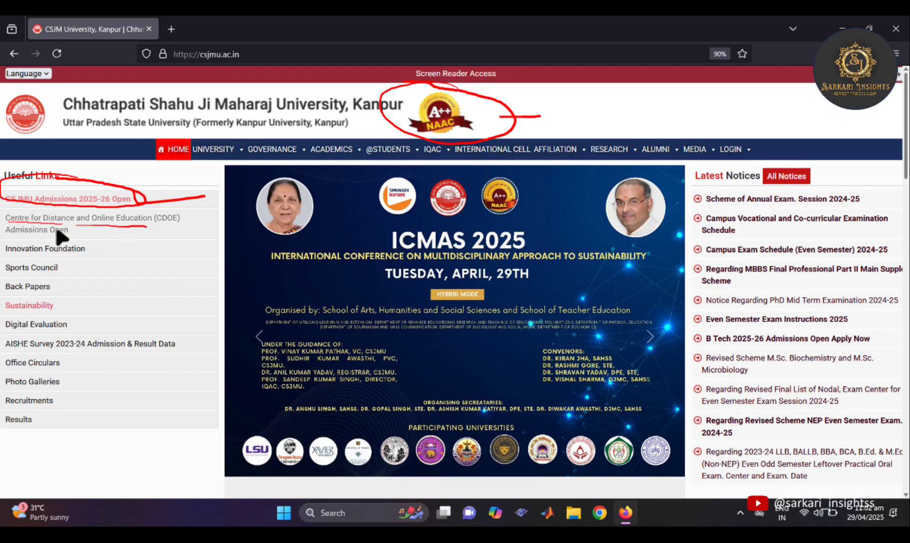
# Step: Open the CSJMU Admissions 2025-26 page from the university website's useful links
pyautogui.moveTo(191, 222); pyautogui.dragTo(210, 231)
pyautogui.moveTo(208, 218)
pyautogui.mouseDown()
pyautogui.moveTo(207, 230)
pyautogui.moveTo(255, 235)
pyautogui.mouseUp()
pyautogui.moveTo(180, 242); pyautogui.dragTo(256, 240)
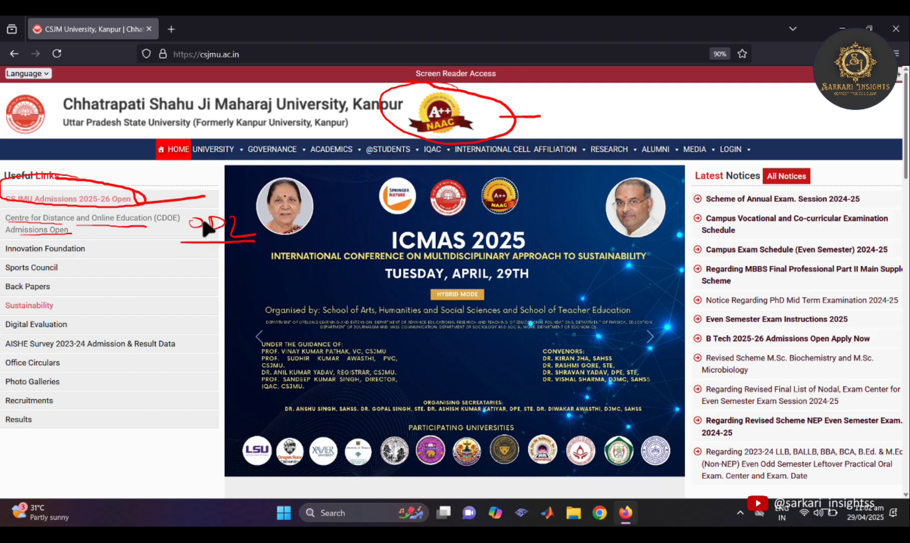
pyautogui.moveTo(240, 206)
pyautogui.mouseDown()
pyautogui.moveTo(211, 207)
pyautogui.moveTo(212, 251)
pyautogui.moveTo(255, 208)
pyautogui.moveTo(202, 207)
pyautogui.mouseUp()
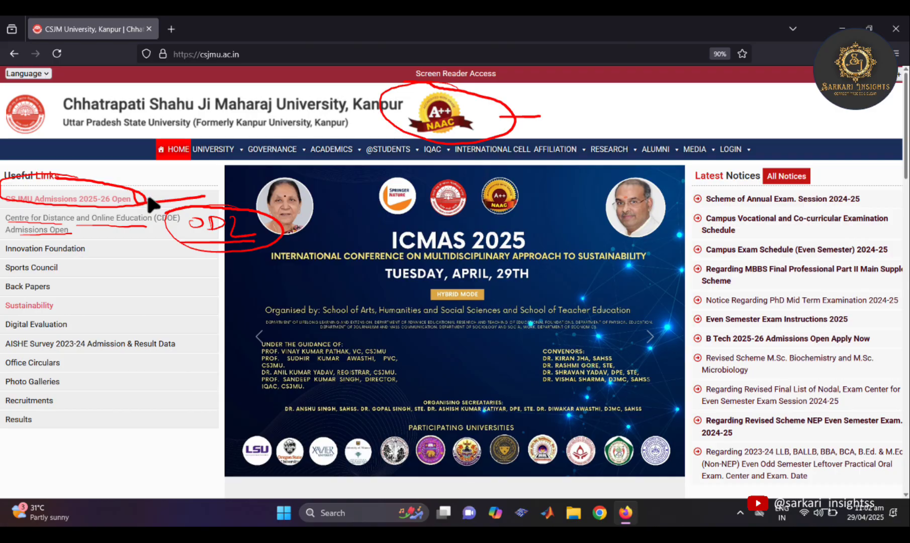
pyautogui.click(127, 199)
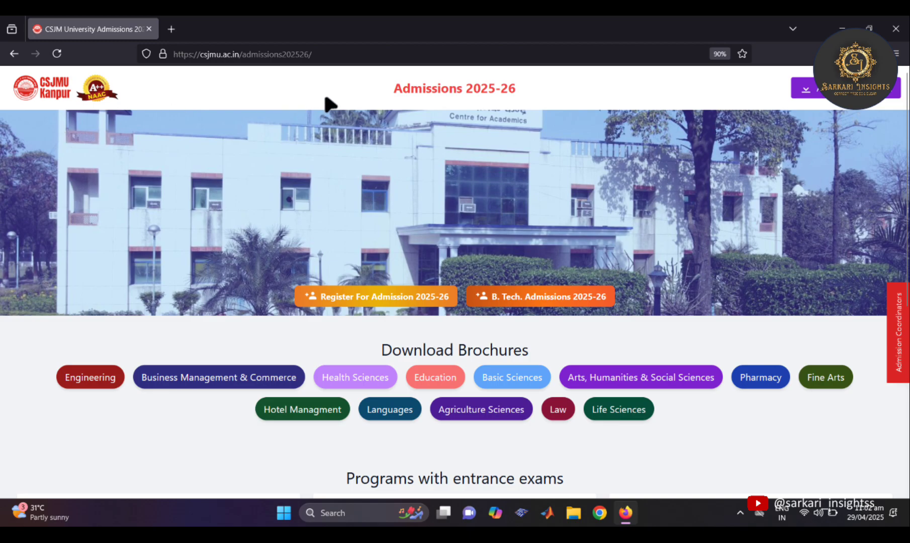
# Step: Examine the general and B. Tech. registration options and the downloadable brochure categories on the Admissions 2025-26 page
pyautogui.moveTo(359, 101); pyautogui.dragTo(553, 103)
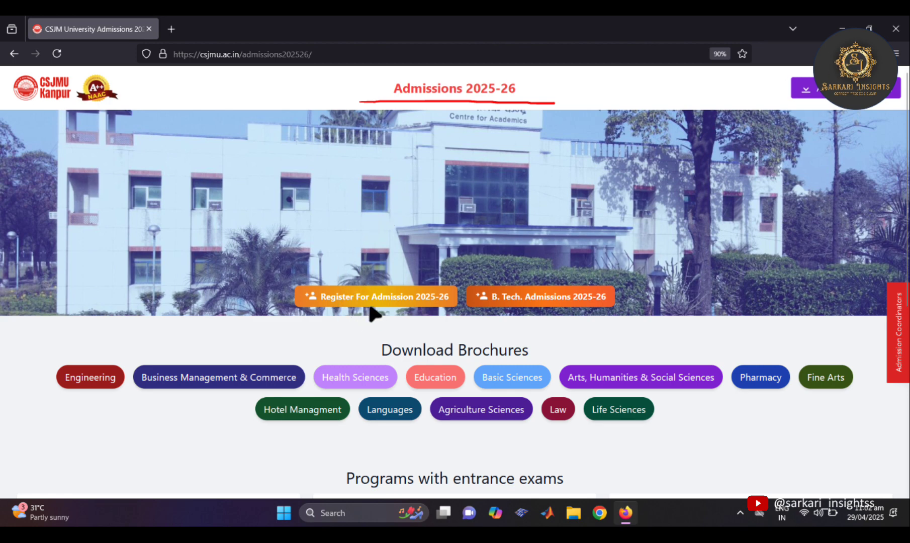
pyautogui.moveTo(427, 262)
pyautogui.mouseDown()
pyautogui.moveTo(320, 276)
pyautogui.moveTo(437, 311)
pyautogui.moveTo(440, 274)
pyautogui.mouseUp()
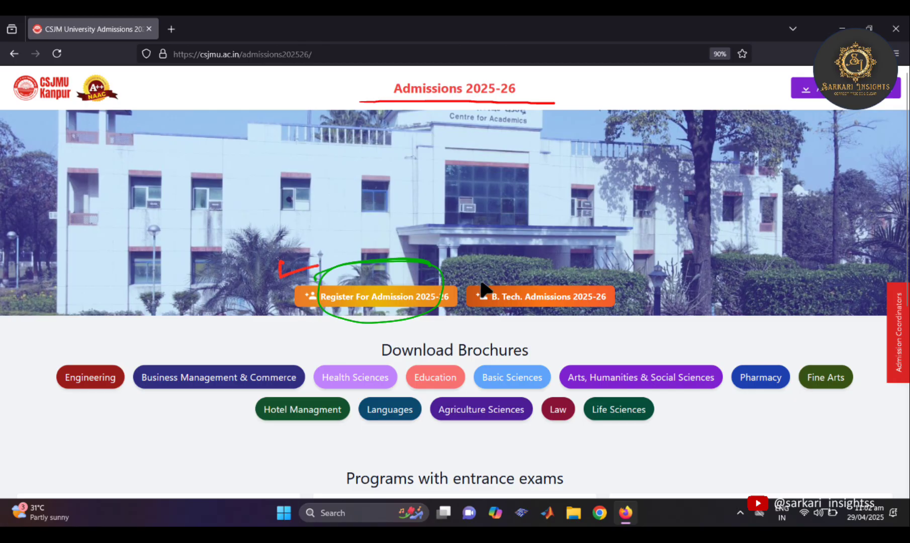
pyautogui.moveTo(573, 265)
pyautogui.mouseDown()
pyautogui.moveTo(480, 272)
pyautogui.moveTo(542, 317)
pyautogui.moveTo(629, 298)
pyautogui.mouseUp()
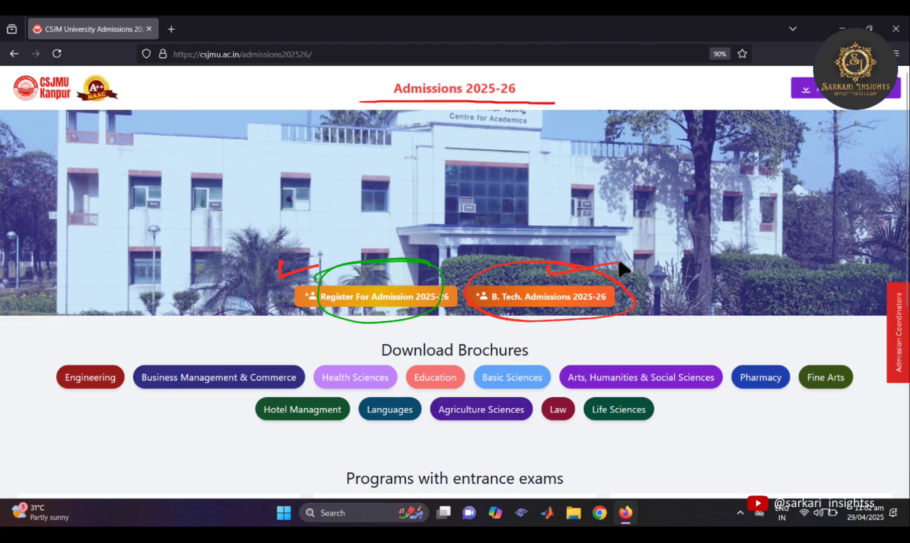
pyautogui.moveTo(358, 266); pyautogui.dragTo(435, 260)
pyautogui.moveTo(63, 390); pyautogui.dragTo(107, 400)
pyautogui.moveTo(243, 397)
pyautogui.mouseDown()
pyautogui.moveTo(386, 377)
pyautogui.moveTo(666, 384)
pyautogui.mouseUp()
pyautogui.moveTo(587, 372); pyautogui.dragTo(679, 362)
pyautogui.moveTo(731, 395); pyautogui.dragTo(853, 385)
pyautogui.moveTo(289, 418); pyautogui.dragTo(308, 415)
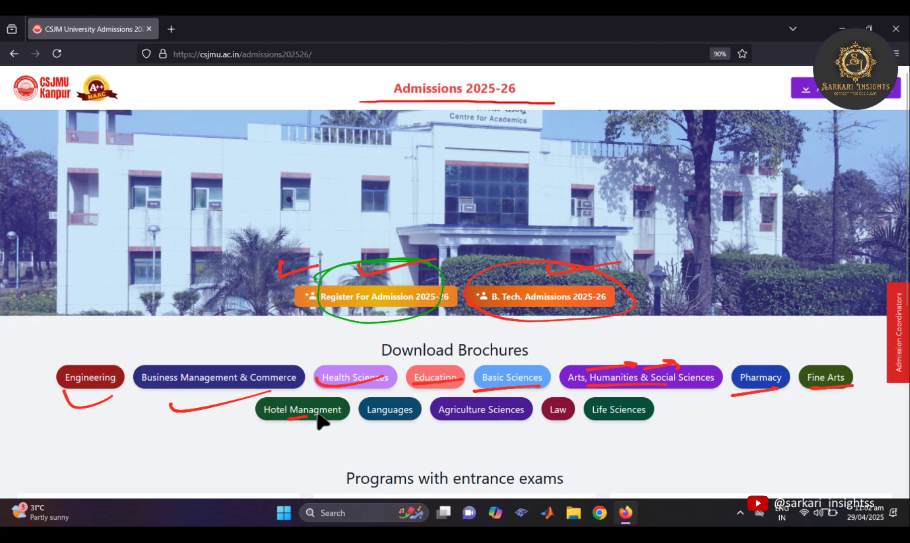
pyautogui.moveTo(376, 426); pyautogui.dragTo(666, 420)
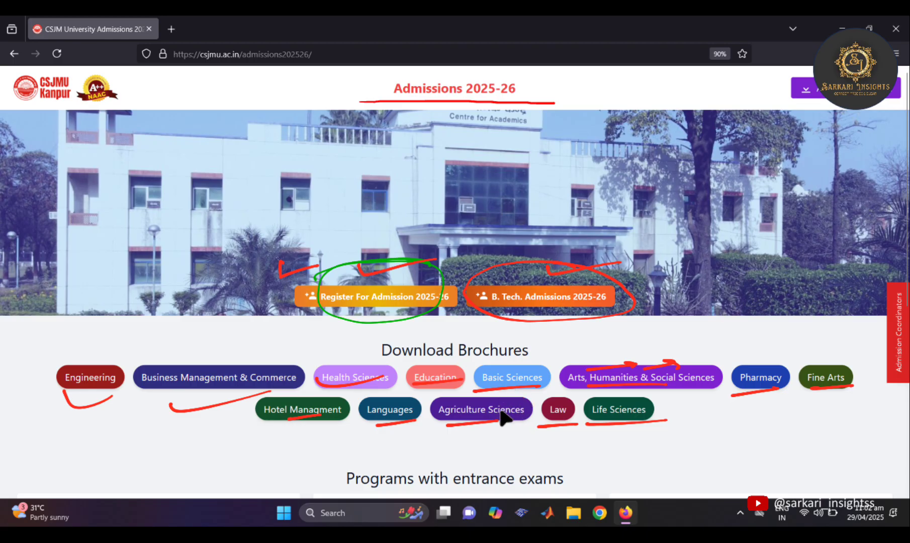
pyautogui.moveTo(487, 300); pyautogui.dragTo(280, 276)
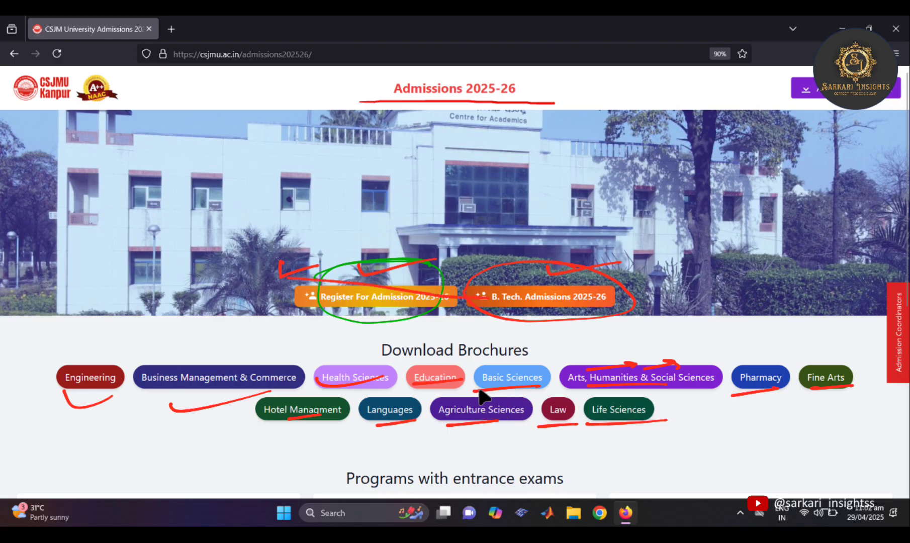
pyautogui.press('Escape')
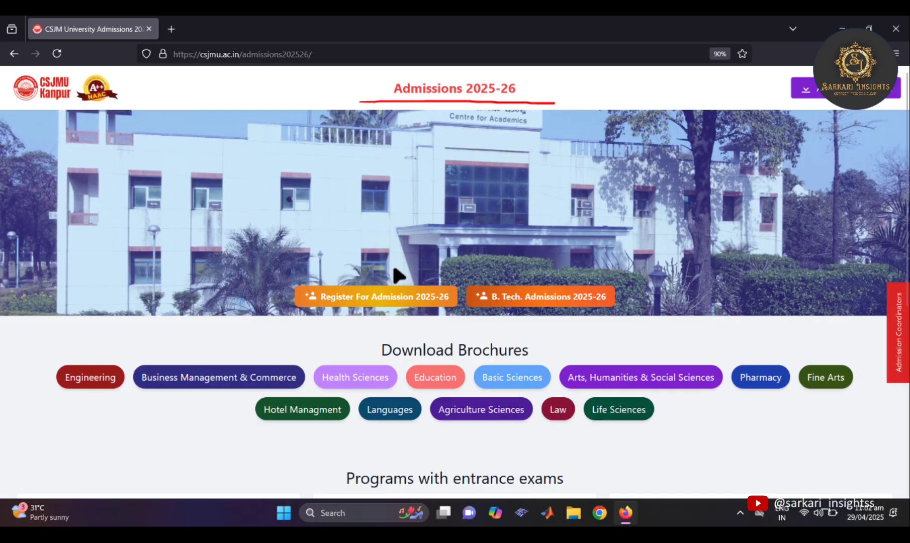
# Step: Open the Register For Admission 2025-26 portal
pyautogui.moveTo(398, 274)
pyautogui.mouseDown()
pyautogui.moveTo(298, 297)
pyautogui.moveTo(451, 309)
pyautogui.moveTo(350, 270)
pyautogui.mouseUp()
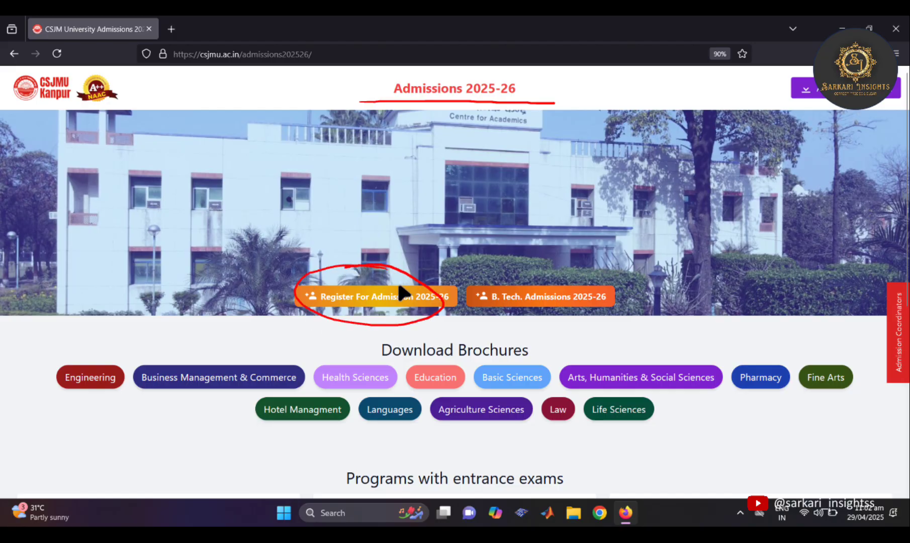
pyautogui.click(390, 292)
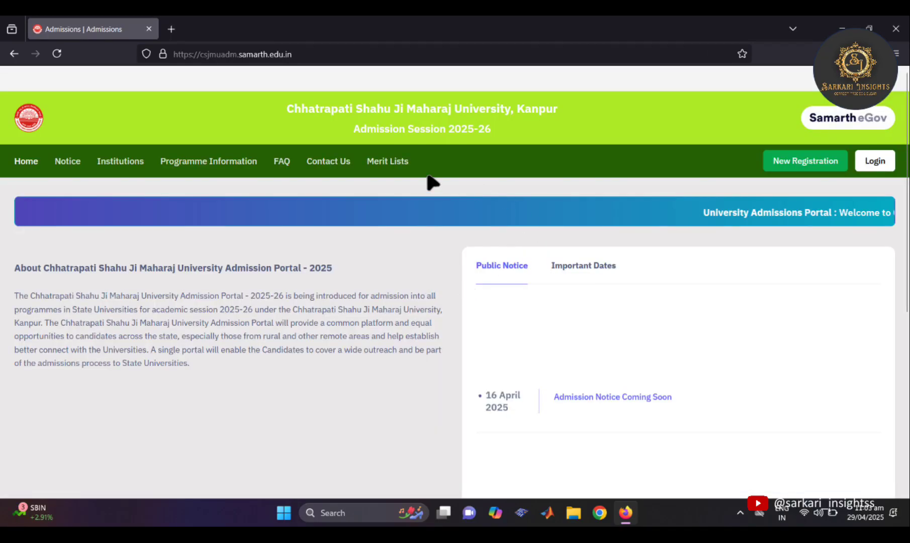
# Step: Check the admission portal's address and open its new registration form
pyautogui.moveTo(58, 38); pyautogui.dragTo(103, 34)
pyautogui.moveTo(201, 70); pyautogui.dragTo(314, 67)
pyautogui.moveTo(812, 134)
pyautogui.mouseDown()
pyautogui.moveTo(748, 174)
pyautogui.moveTo(861, 183)
pyautogui.moveTo(823, 147)
pyautogui.mouseUp()
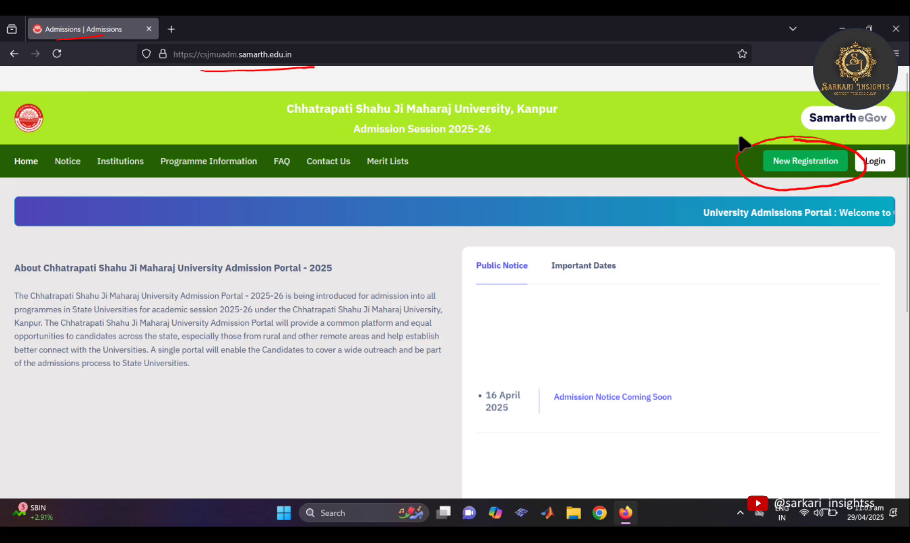
pyautogui.click(766, 156)
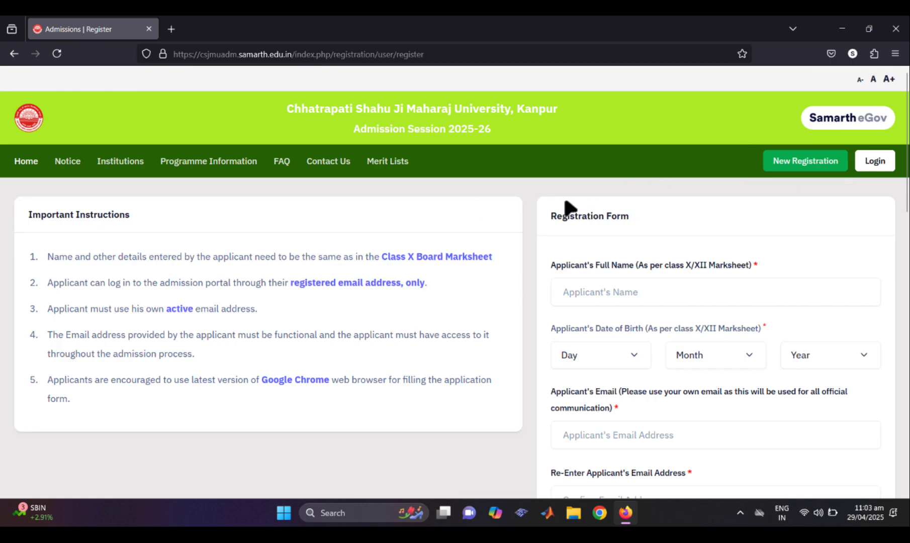
# Step: Read the important instructions and examine the registration form's name, date of birth and email fields
pyautogui.moveTo(536, 181); pyautogui.dragTo(601, 183)
pyautogui.moveTo(52, 268)
pyautogui.mouseDown()
pyautogui.moveTo(350, 271)
pyautogui.moveTo(517, 257)
pyautogui.moveTo(385, 244)
pyautogui.mouseUp()
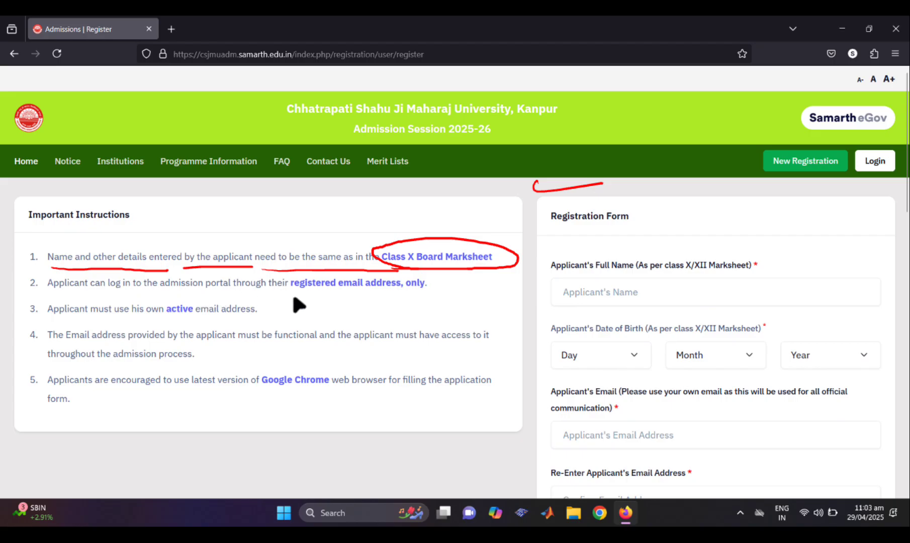
pyautogui.moveTo(287, 296); pyautogui.dragTo(413, 297)
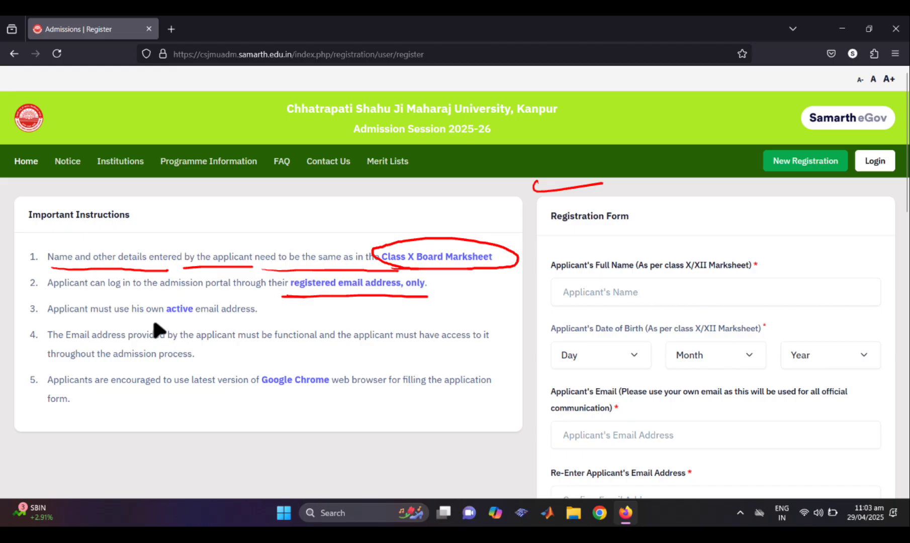
pyautogui.moveTo(139, 318); pyautogui.dragTo(276, 318)
pyautogui.moveTo(537, 275); pyautogui.dragTo(671, 275)
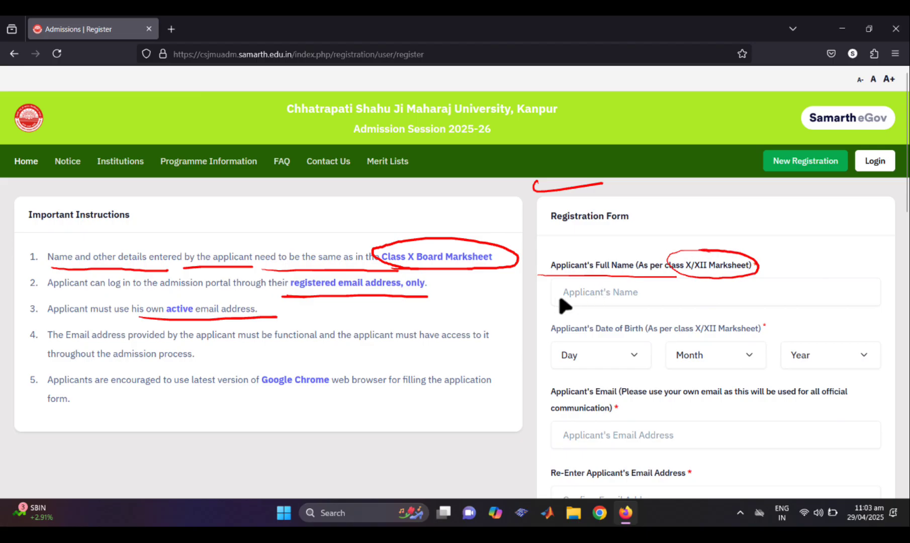
pyautogui.moveTo(560, 300); pyautogui.dragTo(818, 289)
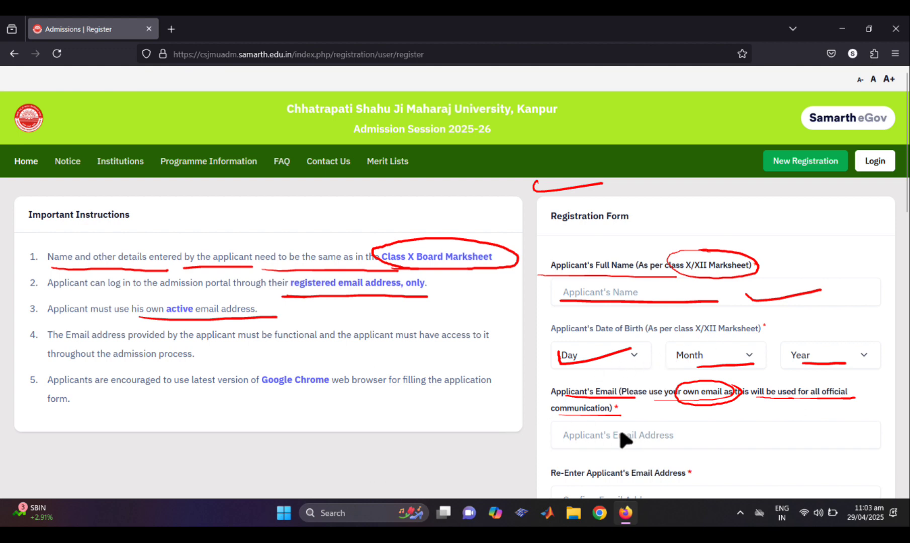
pyautogui.moveTo(635, 434); pyautogui.dragTo(735, 426)
pyautogui.moveTo(591, 481)
pyautogui.mouseDown()
pyautogui.moveTo(589, 494)
pyautogui.moveTo(680, 479)
pyautogui.mouseUp()
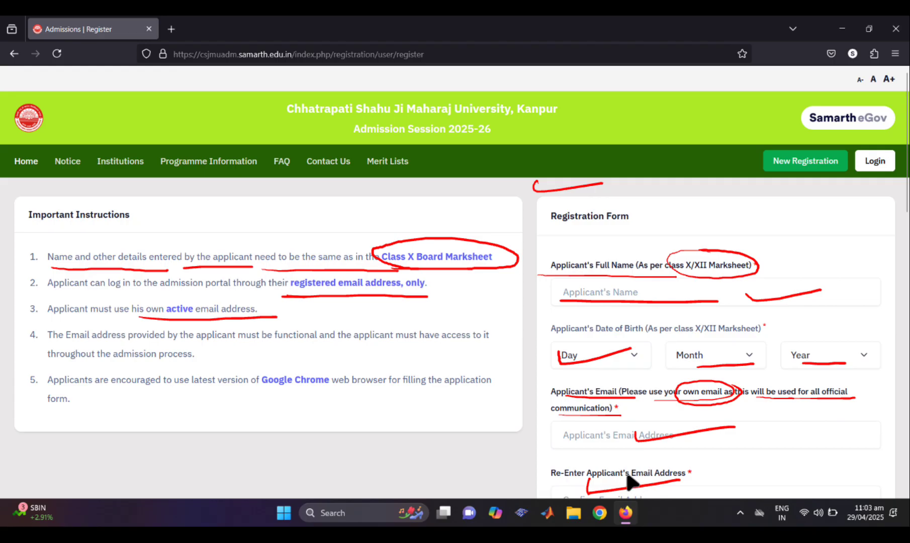
# Step: Examine the registration form's confirm email, password, mobile number and captcha fields, down to the Register option
pyautogui.scroll(-7, 631, 478)
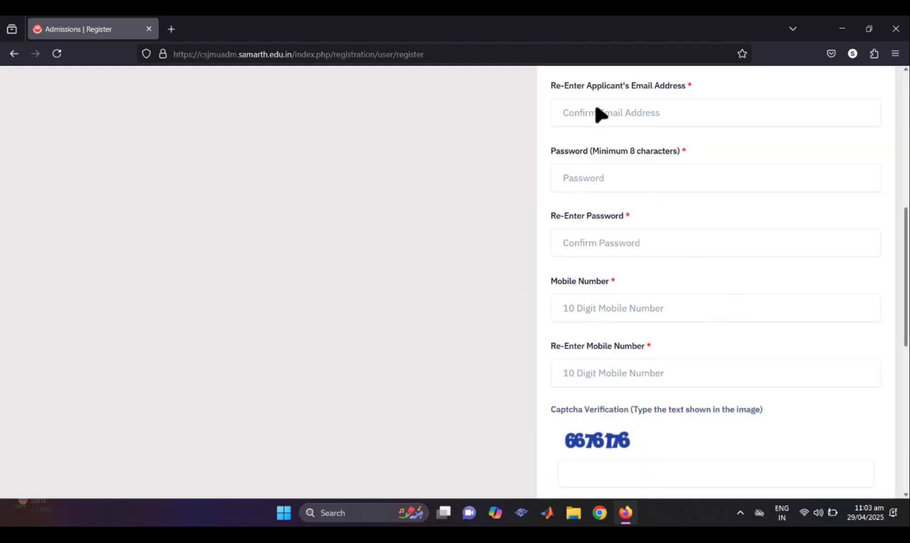
pyautogui.moveTo(573, 133); pyautogui.dragTo(600, 155)
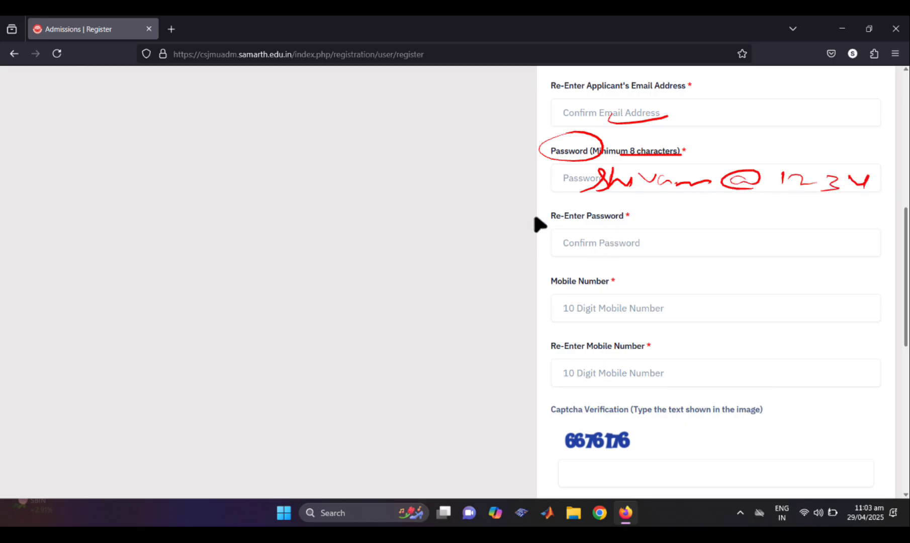
pyautogui.moveTo(580, 198); pyautogui.dragTo(773, 199)
pyautogui.moveTo(601, 234); pyautogui.dragTo(645, 236)
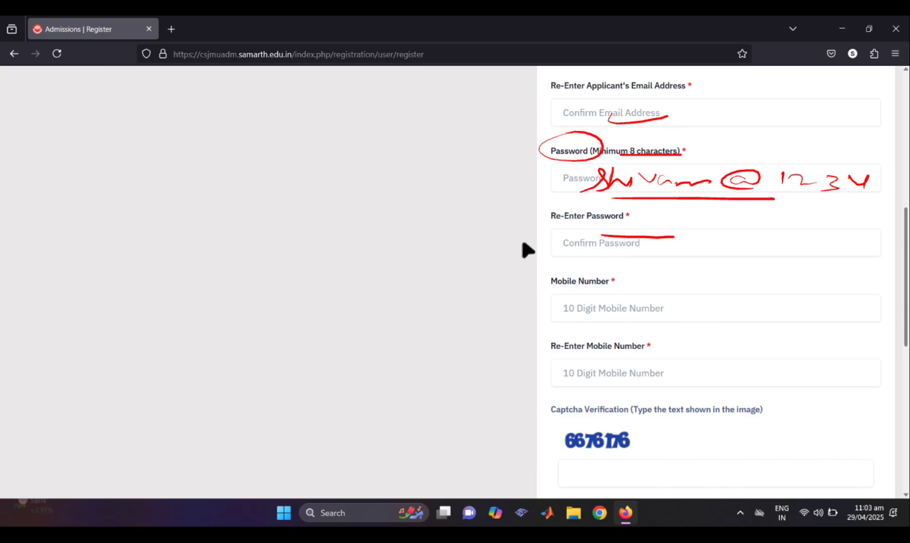
pyautogui.moveTo(614, 172)
pyautogui.mouseDown()
pyautogui.moveTo(581, 190)
pyautogui.moveTo(605, 165)
pyautogui.mouseUp()
pyautogui.moveTo(611, 267); pyautogui.dragTo(598, 288)
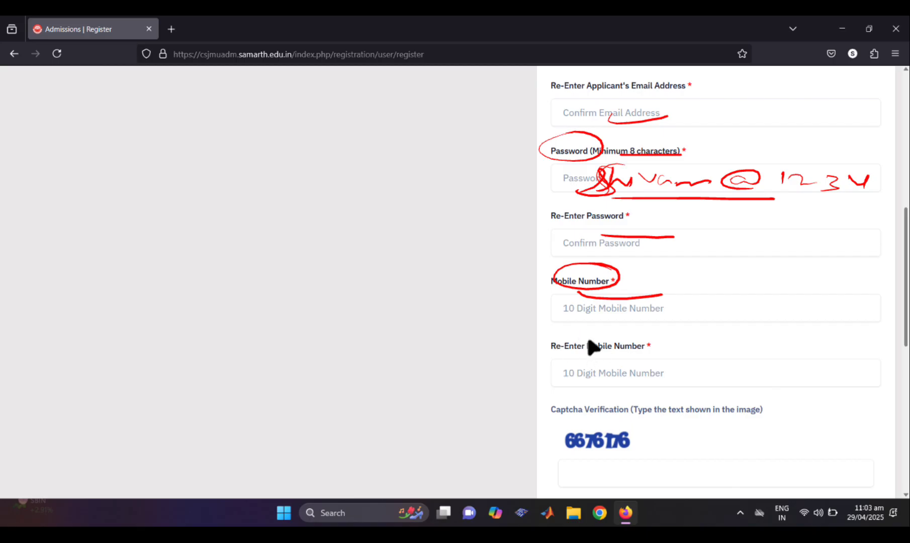
pyautogui.moveTo(582, 358); pyautogui.dragTo(666, 361)
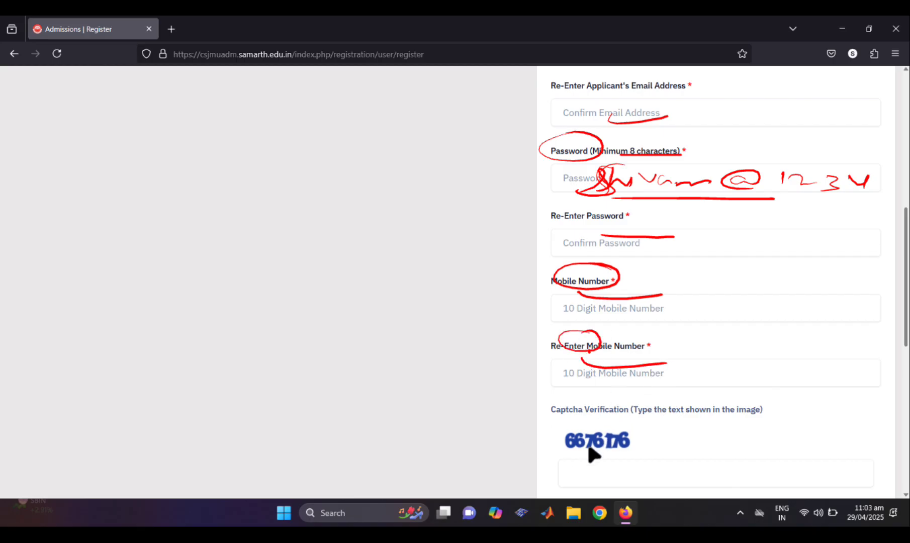
pyautogui.moveTo(591, 455); pyautogui.dragTo(667, 462)
pyautogui.scroll(-4, 652, 437)
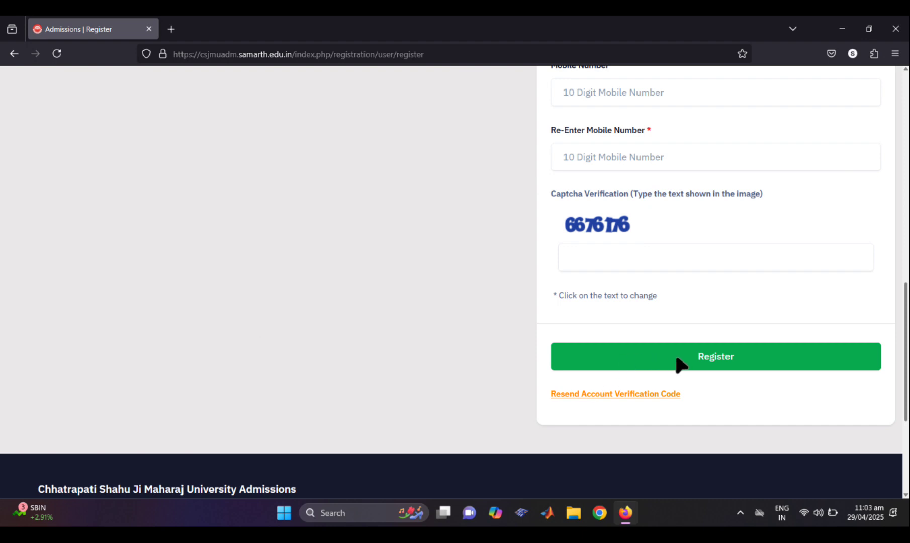
pyautogui.moveTo(758, 342)
pyautogui.mouseDown()
pyautogui.moveTo(664, 365)
pyautogui.moveTo(710, 340)
pyautogui.mouseUp()
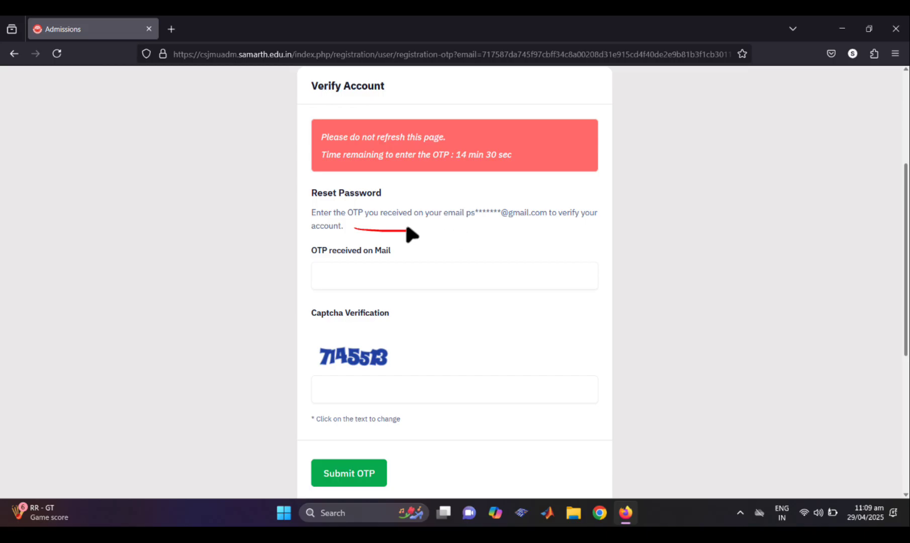
# Step: Examine the Verify Account form's emailed OTP instructions, OTP field, captcha field and submission option
pyautogui.moveTo(462, 227); pyautogui.dragTo(596, 224)
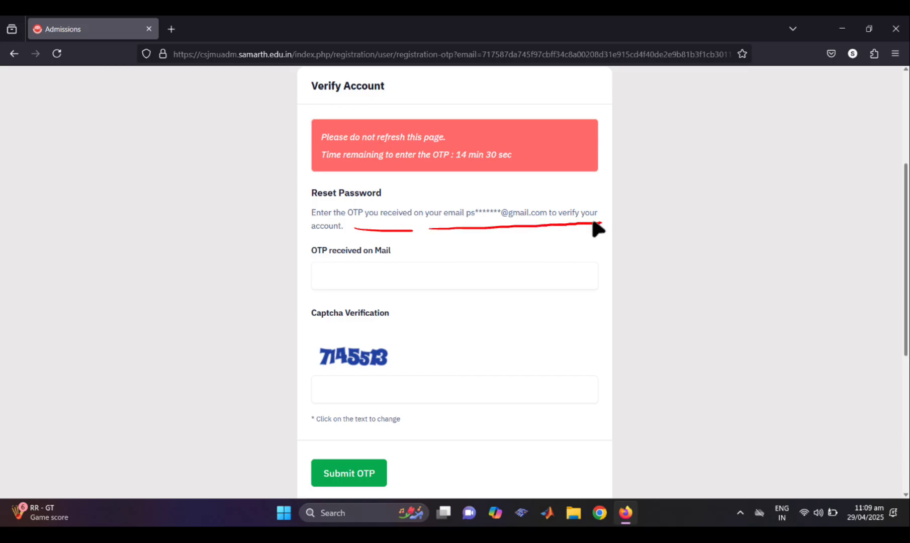
pyautogui.moveTo(304, 242); pyautogui.dragTo(368, 242)
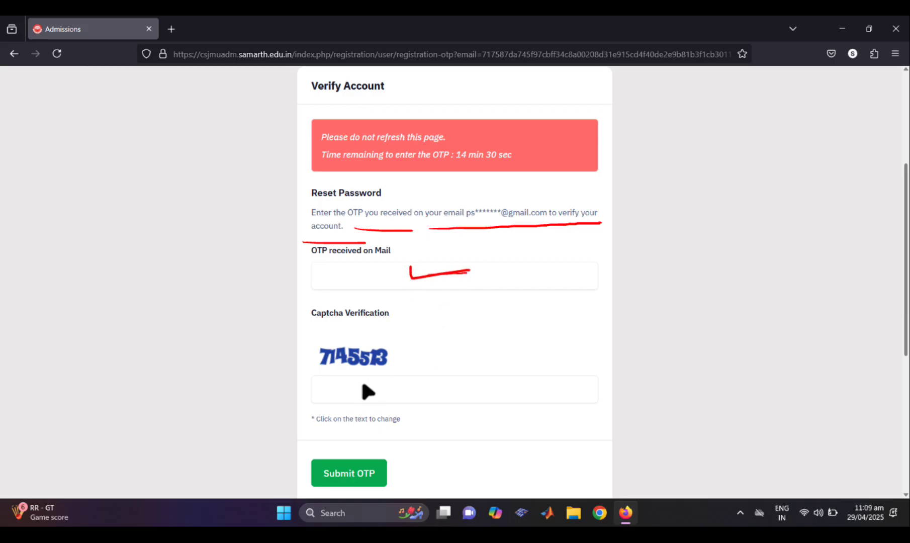
pyautogui.moveTo(385, 383); pyautogui.dragTo(475, 377)
pyautogui.moveTo(352, 433)
pyautogui.mouseDown()
pyautogui.moveTo(319, 458)
pyautogui.moveTo(305, 447)
pyautogui.moveTo(377, 459)
pyautogui.mouseUp()
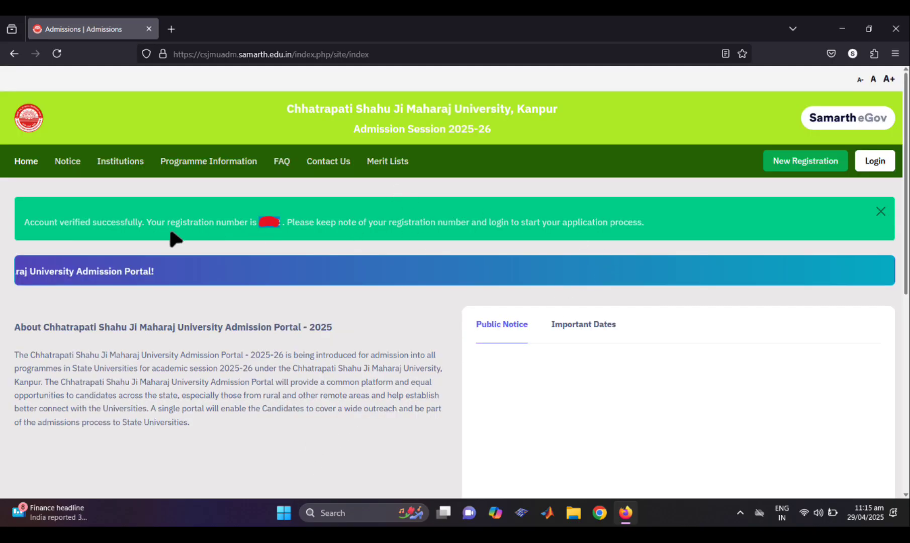
# Step: Read the account verification notice with the registration number and open the registered user login page
pyautogui.moveTo(39, 233)
pyautogui.mouseDown()
pyautogui.moveTo(292, 235)
pyautogui.moveTo(253, 210)
pyautogui.mouseUp()
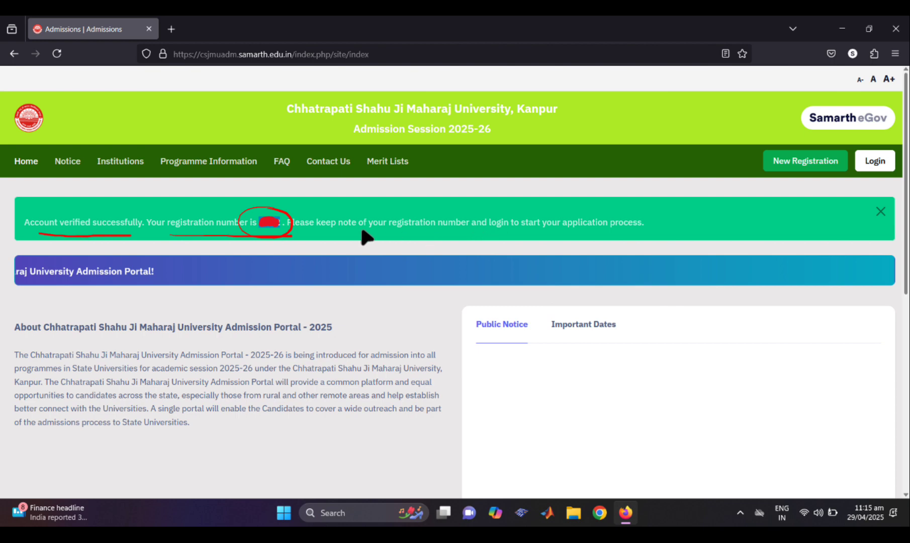
pyautogui.moveTo(327, 238); pyautogui.dragTo(397, 237)
pyautogui.moveTo(455, 236); pyautogui.dragTo(577, 235)
pyautogui.moveTo(291, 205)
pyautogui.mouseDown()
pyautogui.moveTo(297, 216)
pyautogui.moveTo(215, 225)
pyautogui.mouseUp()
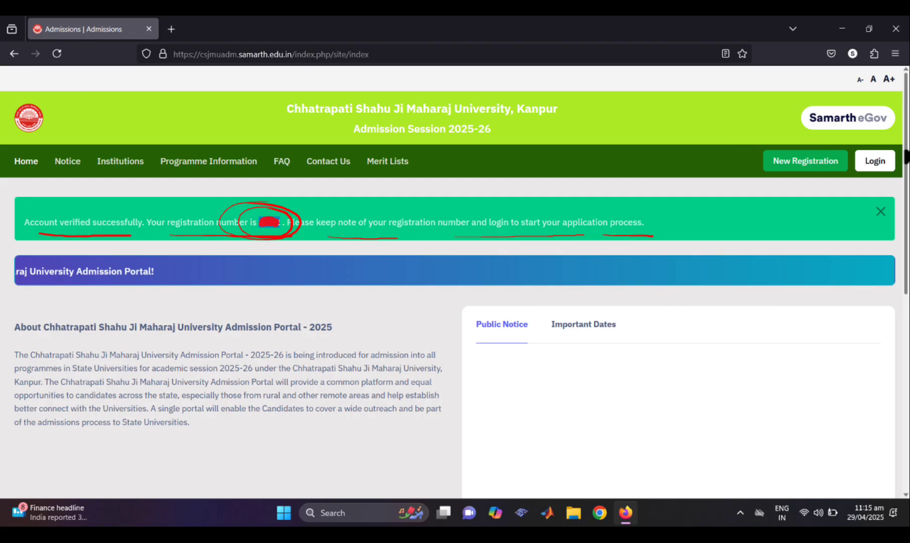
pyautogui.moveTo(885, 147)
pyautogui.mouseDown()
pyautogui.moveTo(890, 180)
pyautogui.moveTo(866, 141)
pyautogui.moveTo(854, 167)
pyautogui.mouseUp()
pyautogui.click(874, 161)
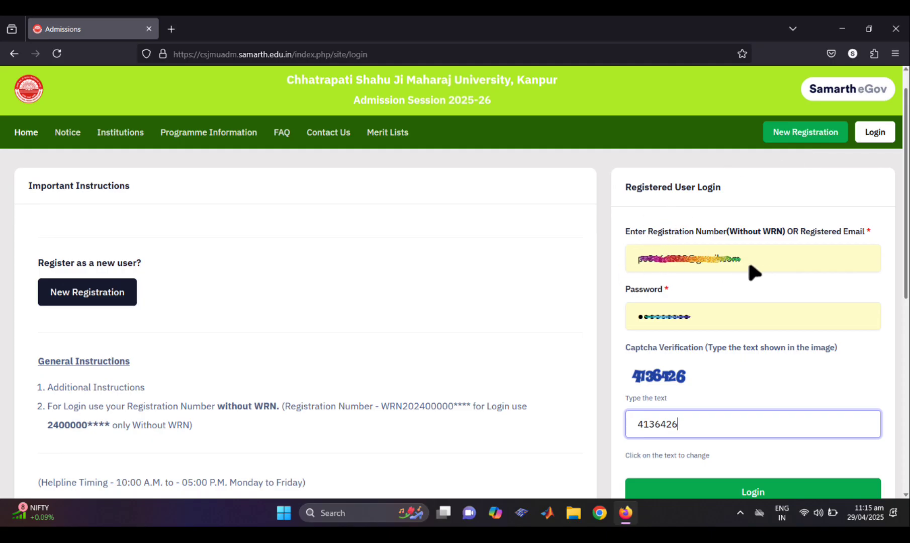
# Step: Check the registered email, password and captcha entries in the login form and log in to the applicant dashboard
pyautogui.moveTo(653, 243); pyautogui.dragTo(865, 241)
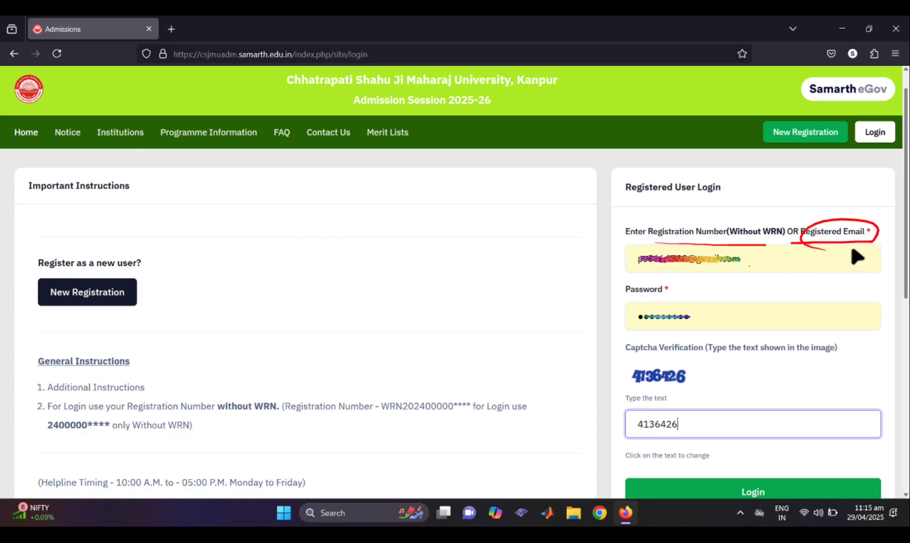
pyautogui.moveTo(721, 316); pyautogui.dragTo(841, 305)
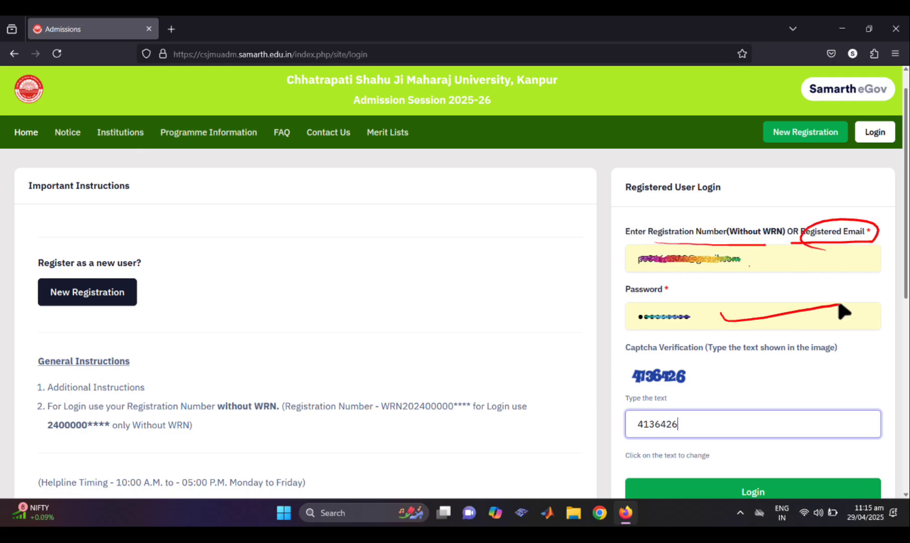
pyautogui.moveTo(679, 427); pyautogui.dragTo(773, 416)
pyautogui.moveTo(699, 474)
pyautogui.mouseDown()
pyautogui.moveTo(708, 484)
pyautogui.moveTo(782, 474)
pyautogui.mouseUp()
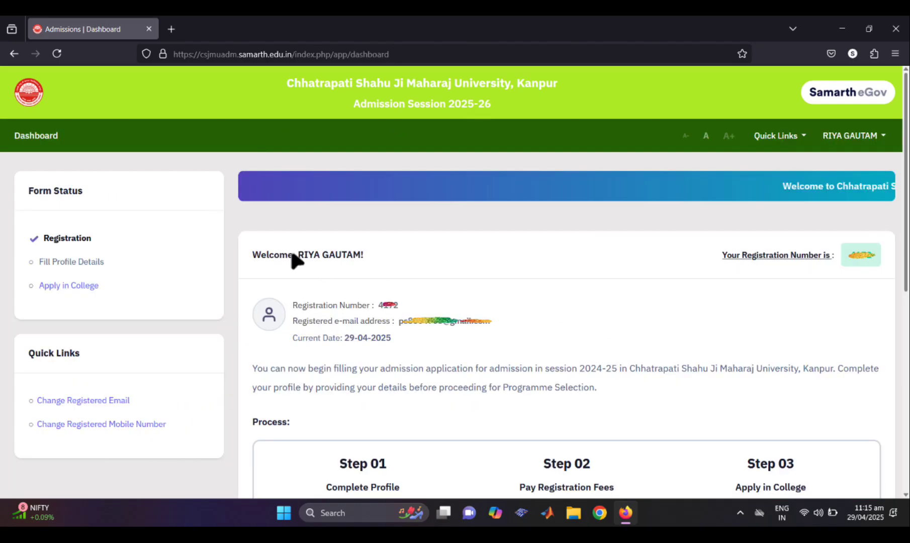
# Step: Examine the applicant dashboard's welcome details, registration number, registered e-mail and current date
pyautogui.moveTo(327, 254)
pyautogui.mouseDown()
pyautogui.moveTo(316, 254)
pyautogui.moveTo(351, 254)
pyautogui.mouseUp()
pyautogui.moveTo(765, 267); pyautogui.dragTo(907, 268)
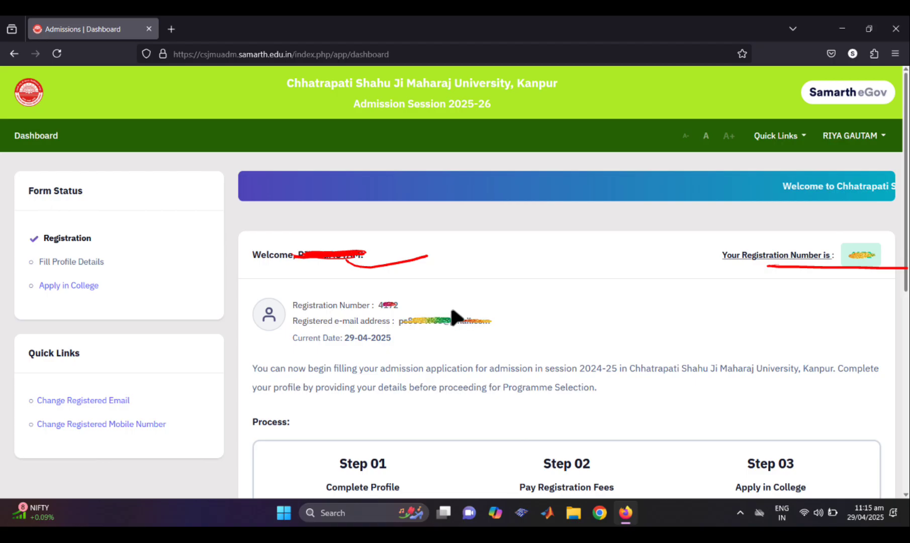
pyautogui.moveTo(221, 317); pyautogui.dragTo(228, 402)
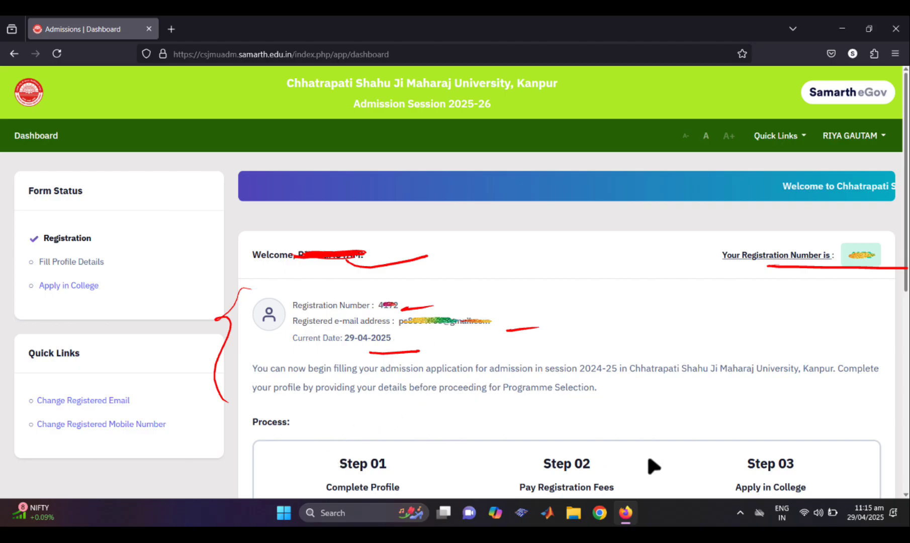
pyautogui.scroll(-2, 649, 465)
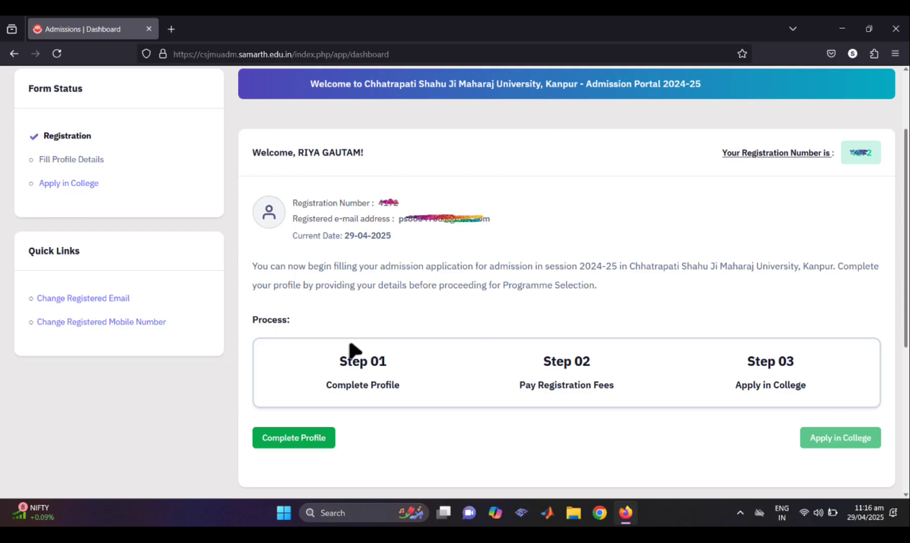
# Step: Review the Complete Profile, Pay Registration Fees and Apply in College process steps, and open the profile completion form
pyautogui.moveTo(361, 351)
pyautogui.mouseDown()
pyautogui.moveTo(311, 382)
pyautogui.moveTo(397, 340)
pyautogui.moveTo(322, 338)
pyautogui.mouseUp()
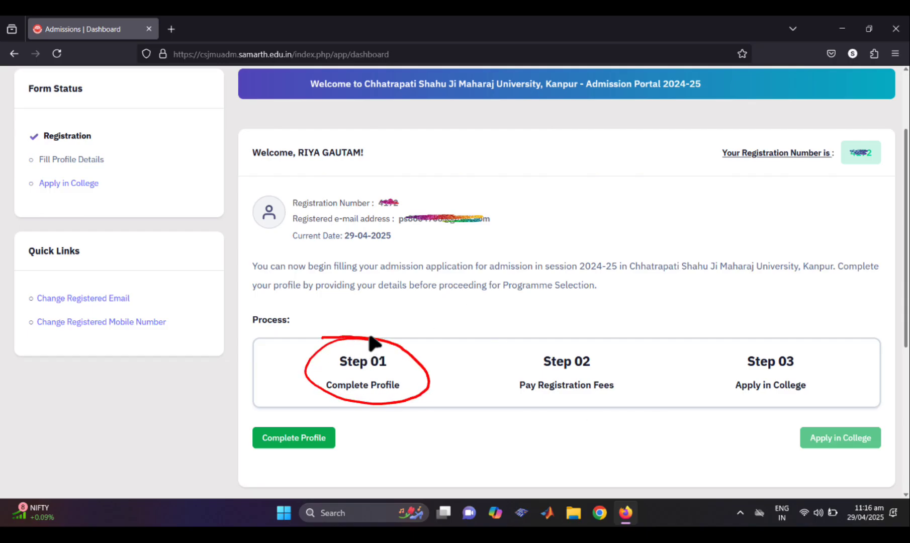
pyautogui.moveTo(525, 371); pyautogui.dragTo(612, 371)
pyautogui.moveTo(496, 394); pyautogui.dragTo(631, 390)
pyautogui.moveTo(722, 376); pyautogui.dragTo(811, 374)
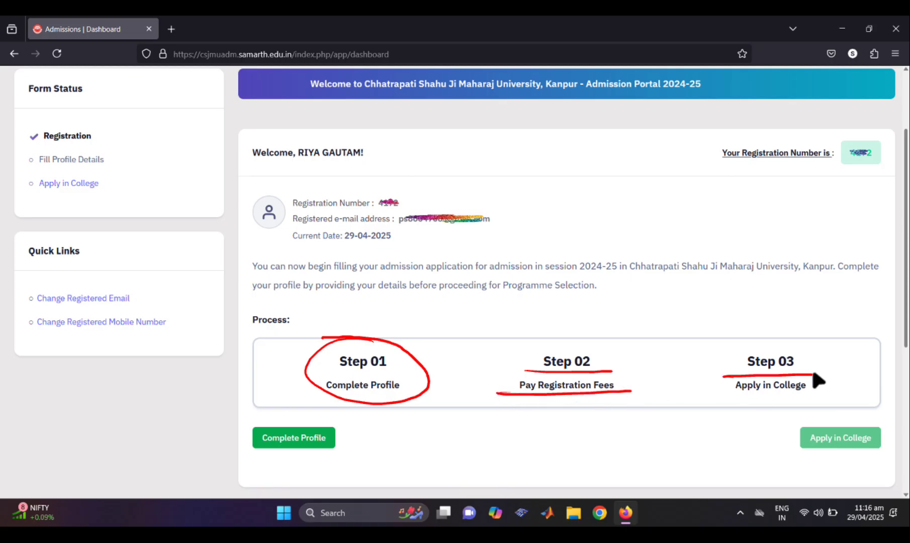
pyautogui.moveTo(719, 400); pyautogui.dragTo(802, 400)
pyautogui.moveTo(230, 431); pyautogui.dragTo(287, 412)
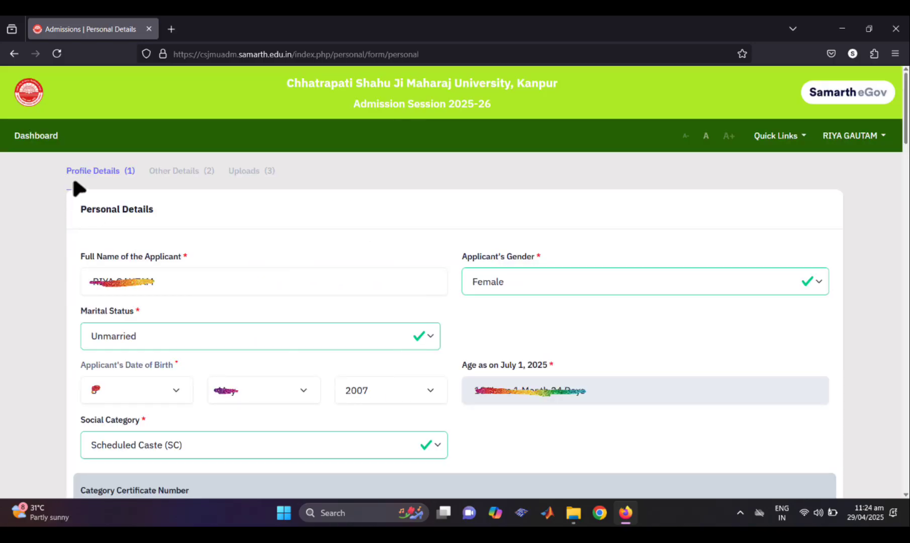
# Step: Examine the profile form's Profile Details, Other Details and Uploads stages and its Personal Details section
pyautogui.moveTo(103, 167)
pyautogui.mouseDown()
pyautogui.moveTo(128, 166)
pyautogui.moveTo(93, 154)
pyautogui.mouseUp()
pyautogui.moveTo(152, 173); pyautogui.dragTo(200, 159)
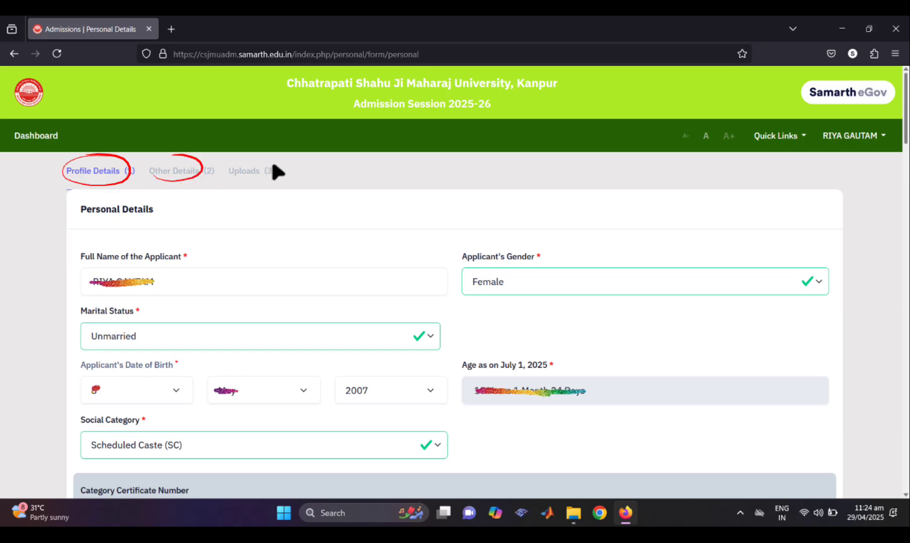
pyautogui.moveTo(55, 214); pyautogui.dragTo(183, 217)
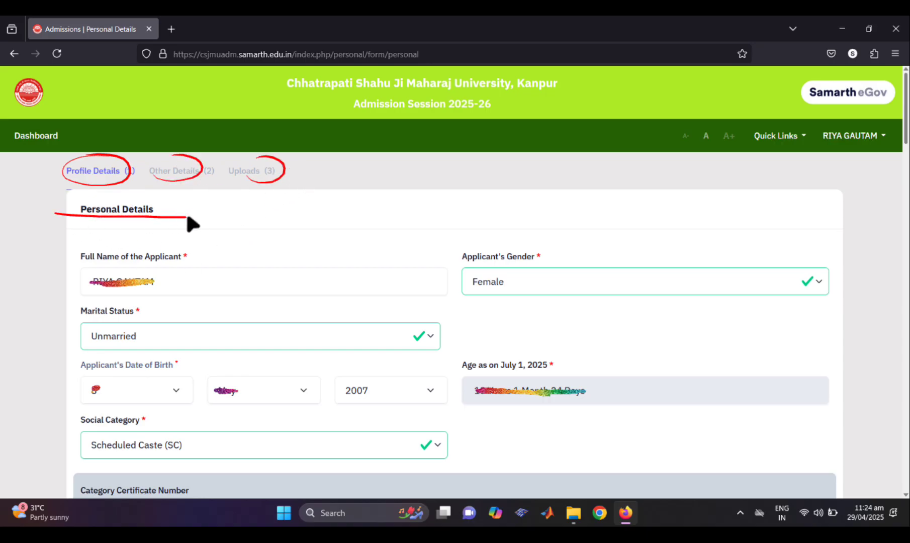
# Step: Check the applicant's name, gender, marital status, date of birth, age and social category entries under Personal Details
pyautogui.moveTo(70, 262); pyautogui.dragTo(230, 260)
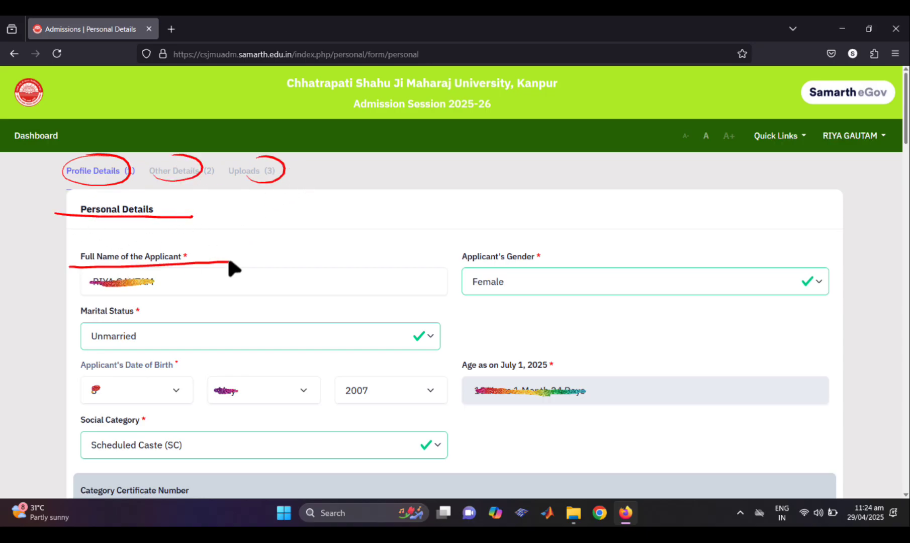
pyautogui.moveTo(157, 290); pyautogui.dragTo(240, 283)
pyautogui.moveTo(502, 286); pyautogui.dragTo(616, 280)
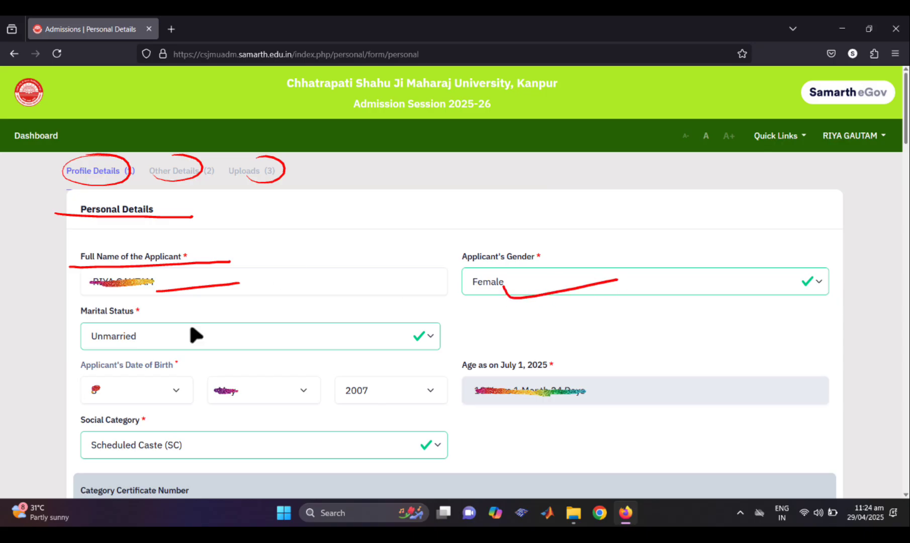
pyautogui.moveTo(165, 337); pyautogui.dragTo(279, 331)
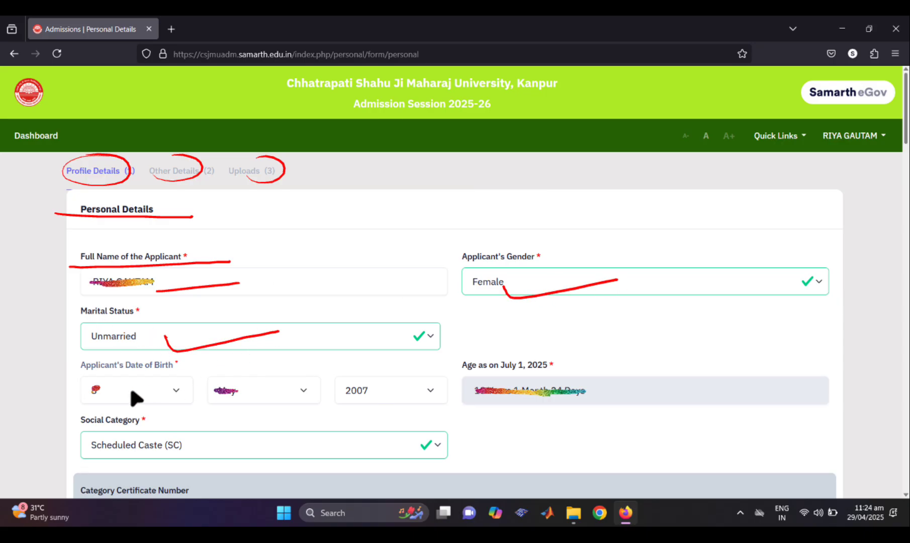
pyautogui.moveTo(115, 385); pyautogui.dragTo(160, 389)
pyautogui.moveTo(244, 385); pyautogui.dragTo(300, 386)
pyautogui.moveTo(386, 381); pyautogui.dragTo(619, 372)
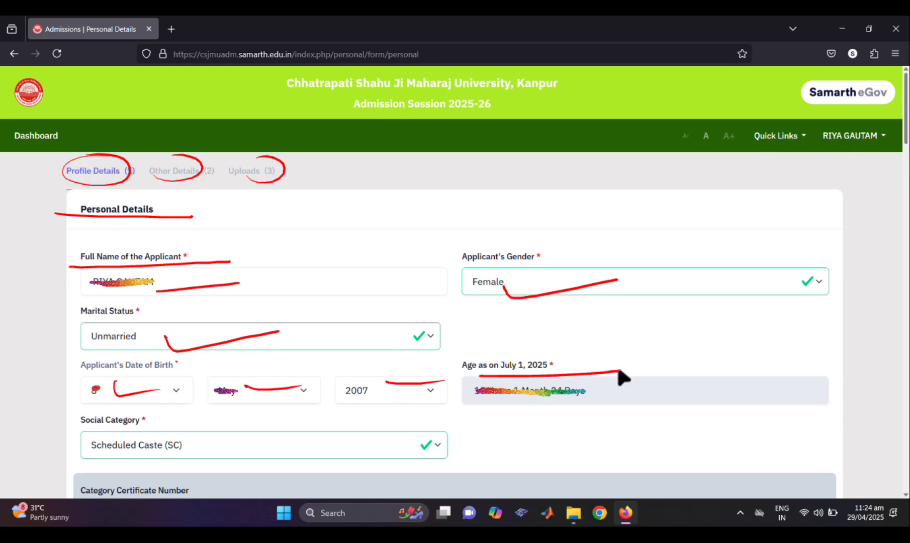
pyautogui.moveTo(216, 439)
pyautogui.mouseDown()
pyautogui.moveTo(251, 454)
pyautogui.moveTo(326, 438)
pyautogui.mouseUp()
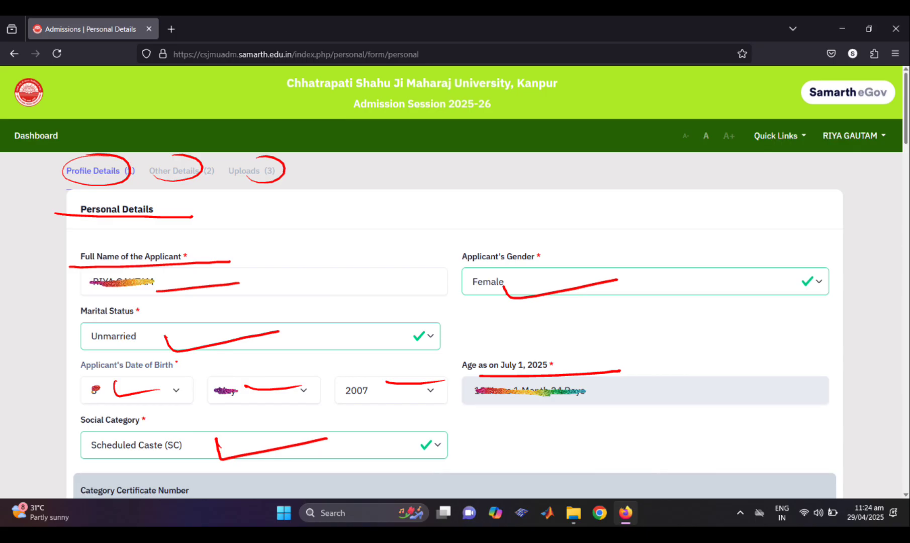
# Step: Examine the Social Category options and the certificate number and issuing date fields for Scheduled Caste (SC)
pyautogui.press('Right')
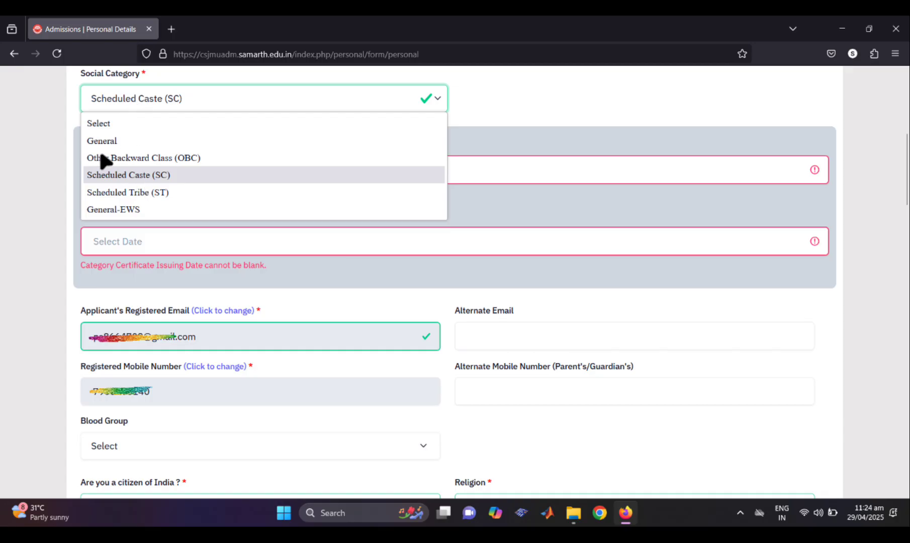
pyautogui.moveTo(82, 178); pyautogui.dragTo(161, 176)
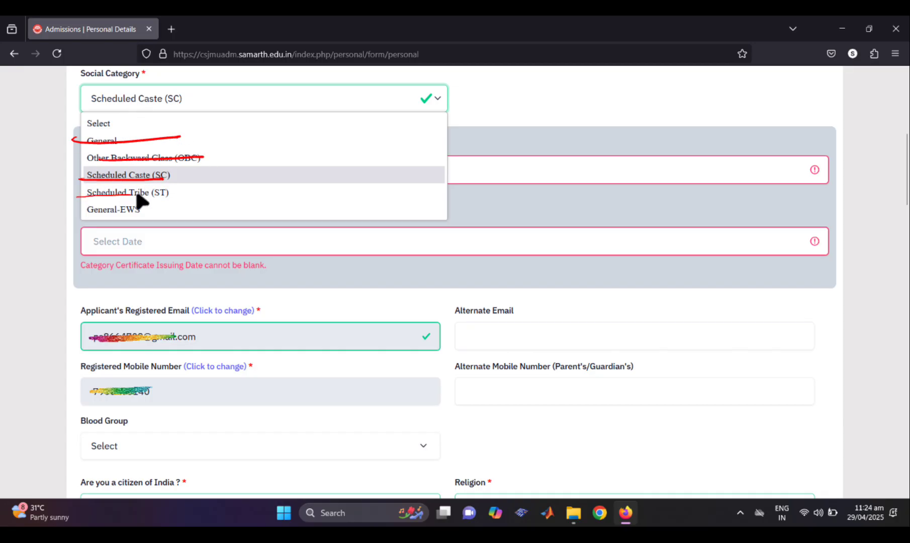
pyautogui.moveTo(73, 215); pyautogui.dragTo(166, 213)
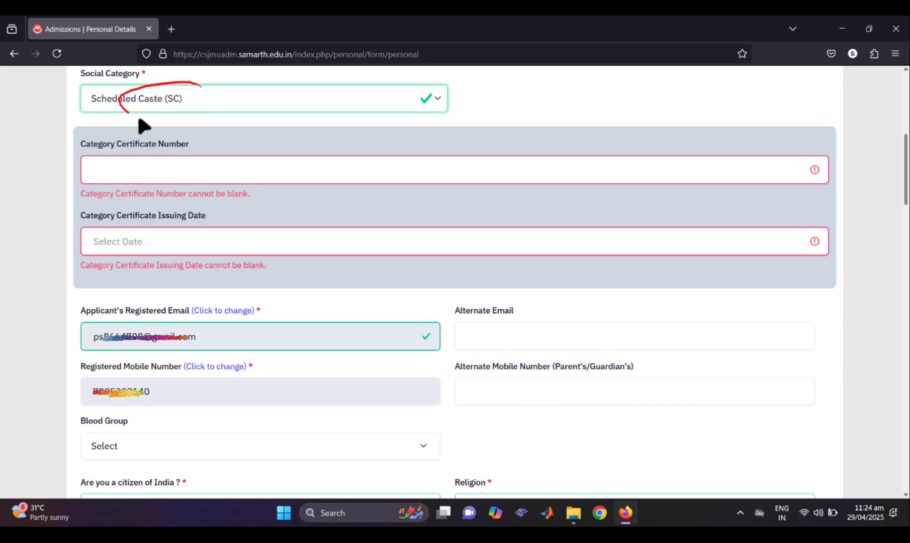
pyautogui.moveTo(139, 119); pyautogui.dragTo(203, 76)
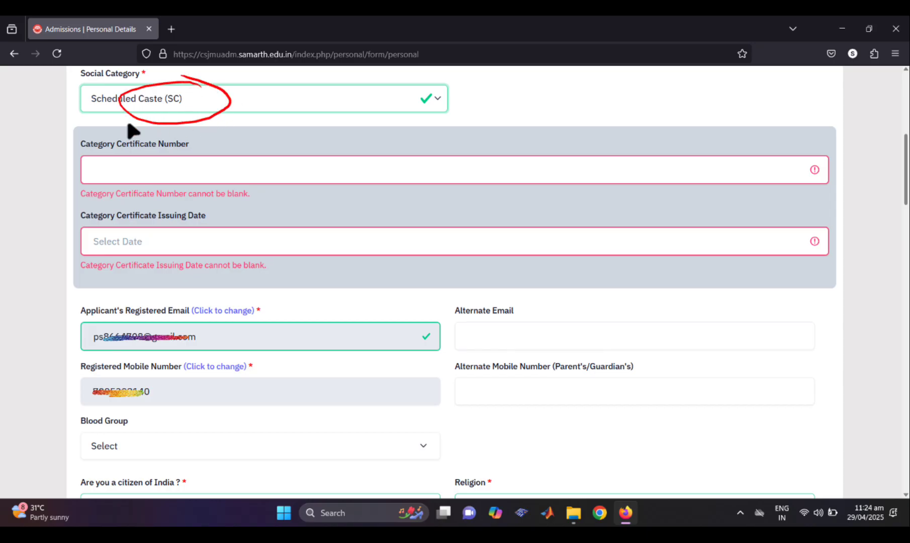
pyautogui.moveTo(92, 156); pyautogui.dragTo(203, 157)
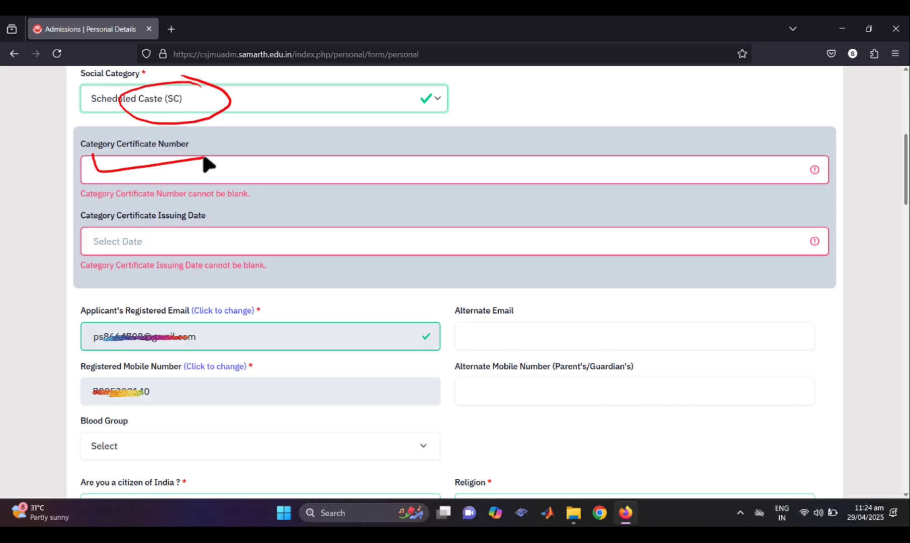
pyautogui.moveTo(101, 246); pyautogui.dragTo(200, 234)
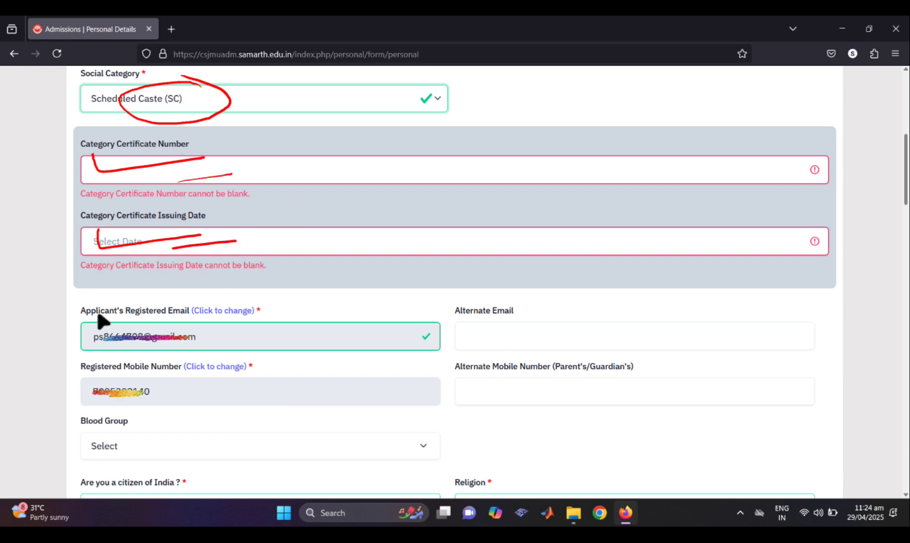
# Step: Examine the registered email and mobile number fields with their change options, plus the alternate email and mobile fields
pyautogui.moveTo(67, 316); pyautogui.dragTo(190, 317)
pyautogui.moveTo(241, 308); pyautogui.dragTo(222, 294)
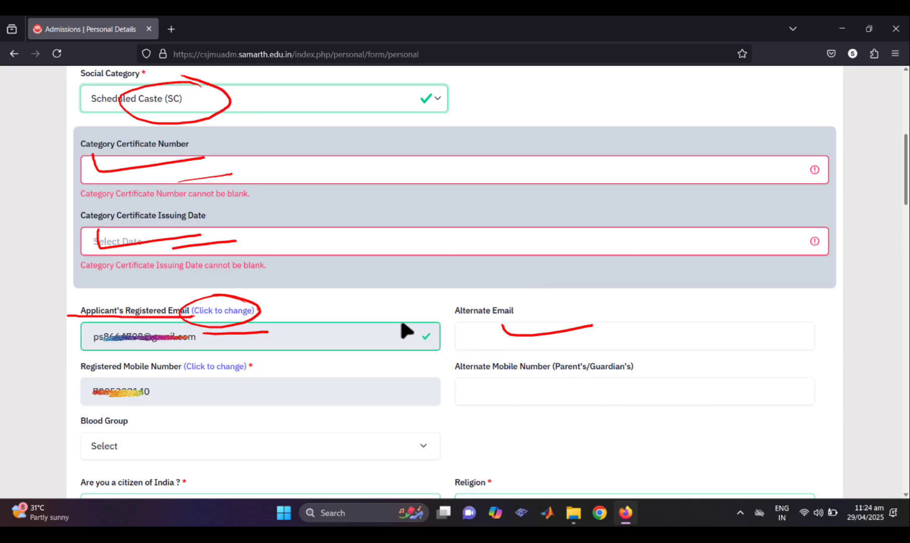
pyautogui.moveTo(161, 377)
pyautogui.mouseDown()
pyautogui.moveTo(238, 381)
pyautogui.moveTo(216, 352)
pyautogui.moveTo(187, 359)
pyautogui.moveTo(274, 369)
pyautogui.mouseUp()
pyautogui.moveTo(498, 384); pyautogui.dragTo(575, 381)
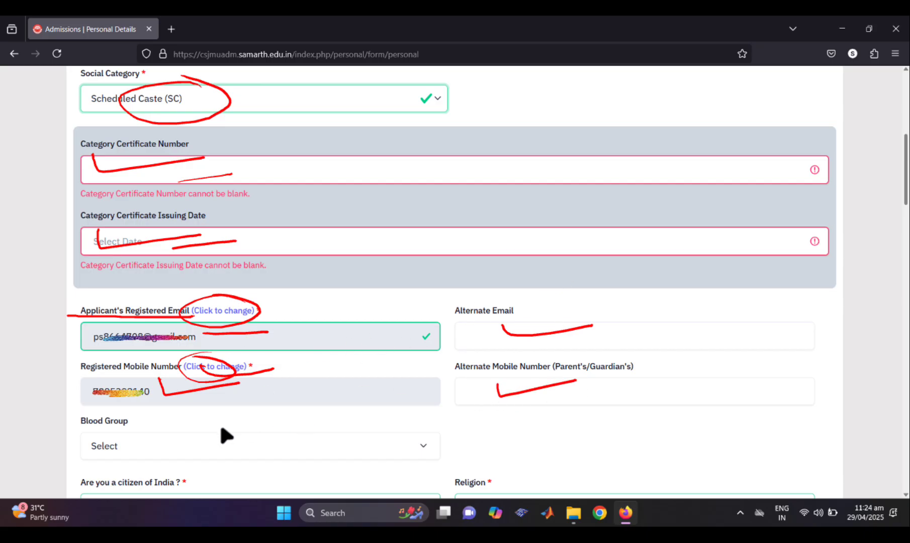
# Step: Look through the Blood Group options from O- to AB+ in Personal Details
pyautogui.moveTo(128, 417); pyautogui.dragTo(120, 436)
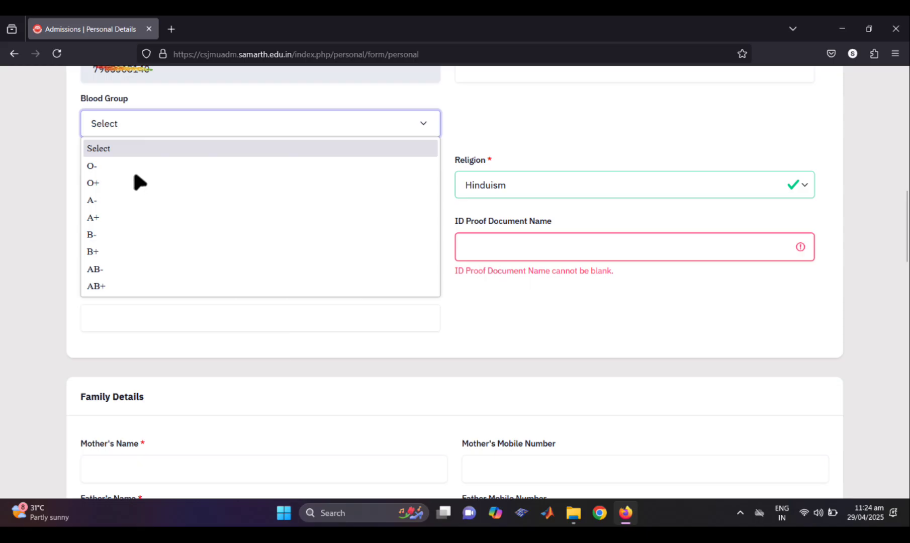
pyautogui.moveTo(128, 176); pyautogui.dragTo(116, 282)
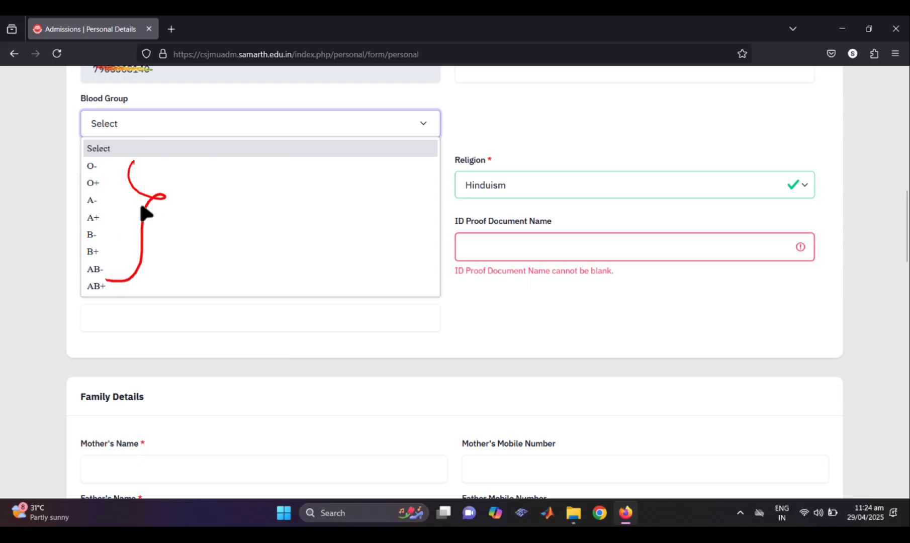
pyautogui.moveTo(158, 149); pyautogui.dragTo(213, 151)
pyautogui.moveTo(144, 96); pyautogui.dragTo(176, 96)
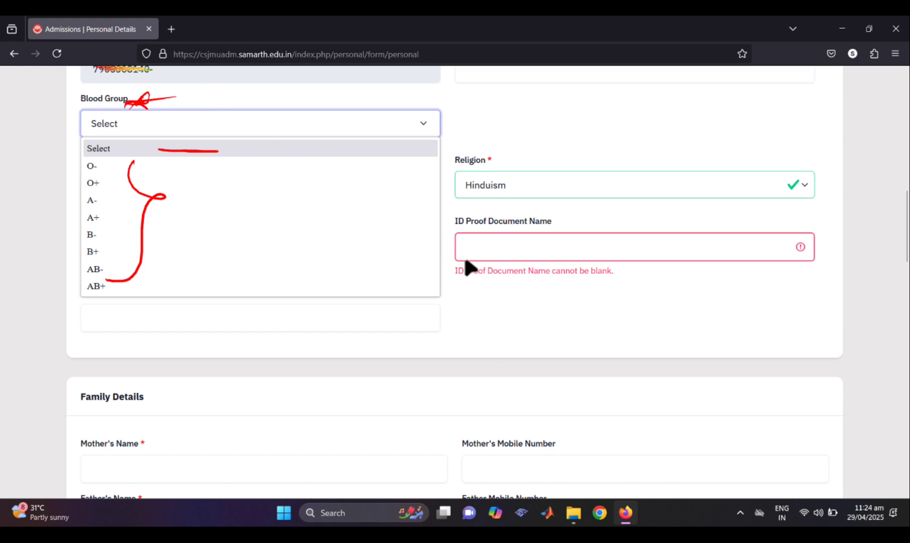
# Step: Look through the available Religion options, including Hinduism, Islam and Christianity
pyautogui.moveTo(515, 177); pyautogui.dragTo(621, 178)
pyautogui.click(562, 178)
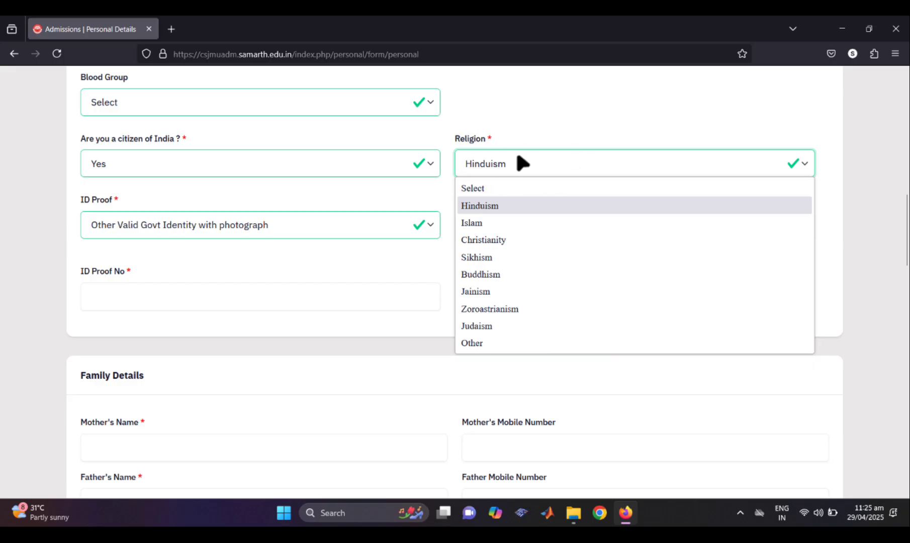
pyautogui.moveTo(461, 206); pyautogui.dragTo(539, 206)
pyautogui.moveTo(499, 220); pyautogui.dragTo(480, 220)
pyautogui.moveTo(561, 241); pyautogui.dragTo(506, 334)
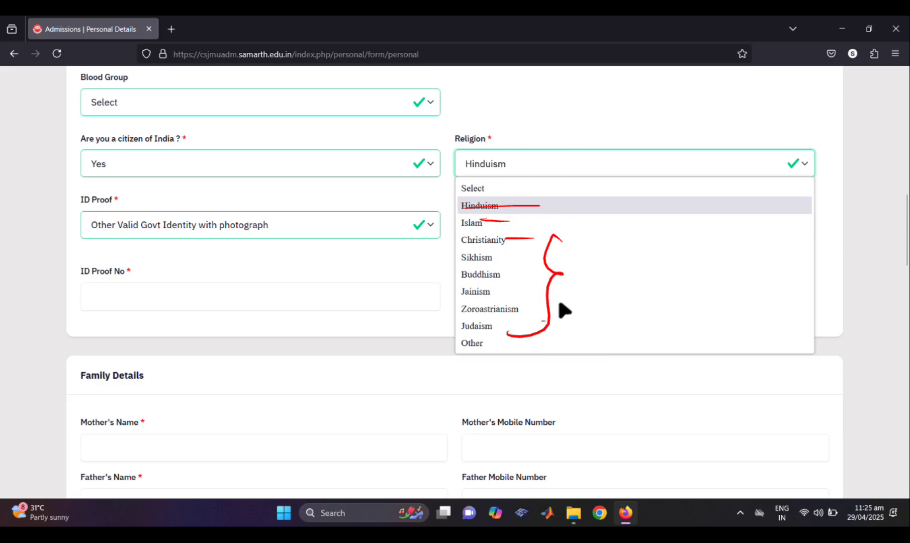
# Step: Review the ID Proof options, including Other Valid Govt Identity with photograph, and the ID Proof Document Name field
pyautogui.click(405, 226)
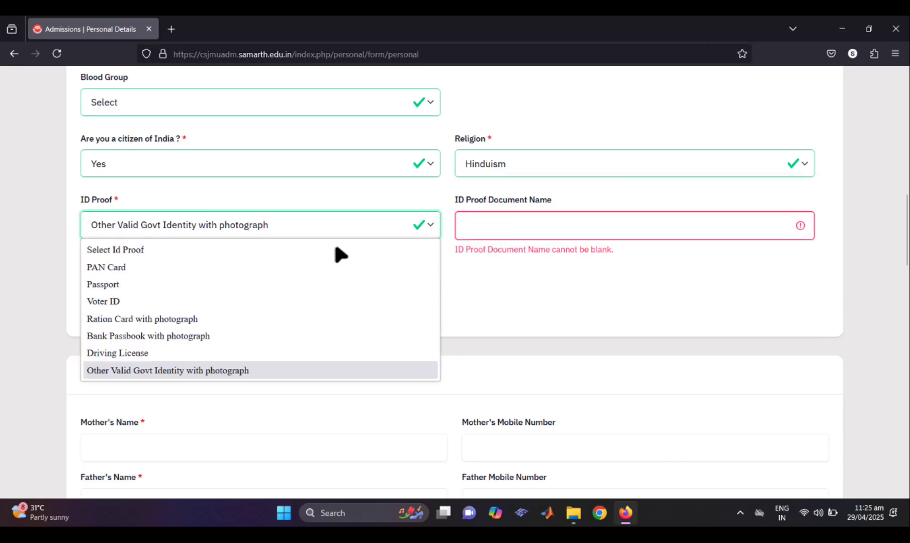
pyautogui.moveTo(53, 198); pyautogui.dragTo(98, 188)
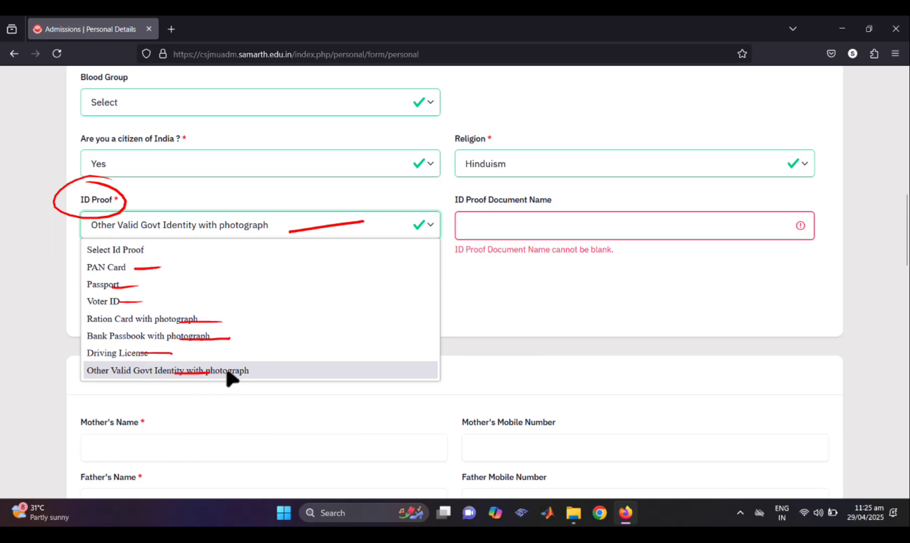
pyautogui.moveTo(238, 298); pyautogui.dragTo(212, 350)
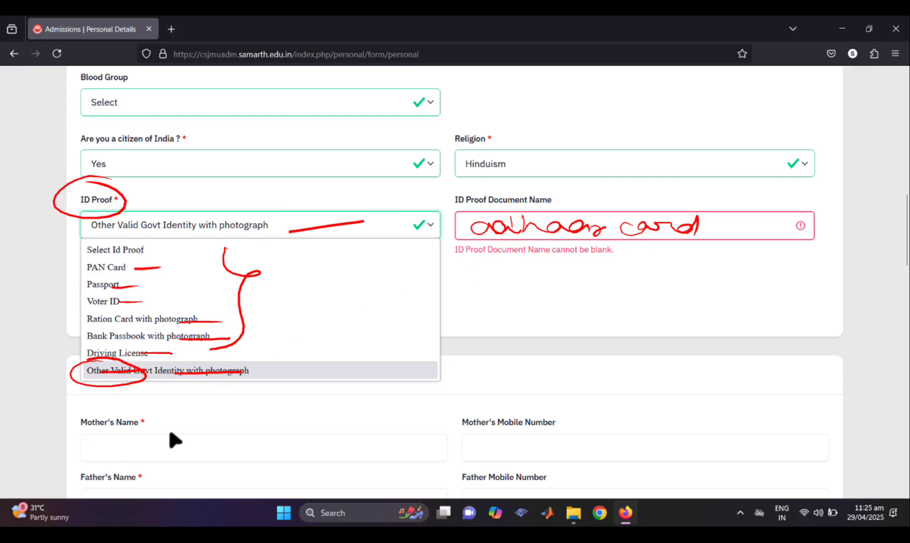
# Step: Examine the Family Details fields for parents' names and mobile numbers, emergency contact and combined income, down to Other Category/Quota
pyautogui.scroll(-5, 103, 408)
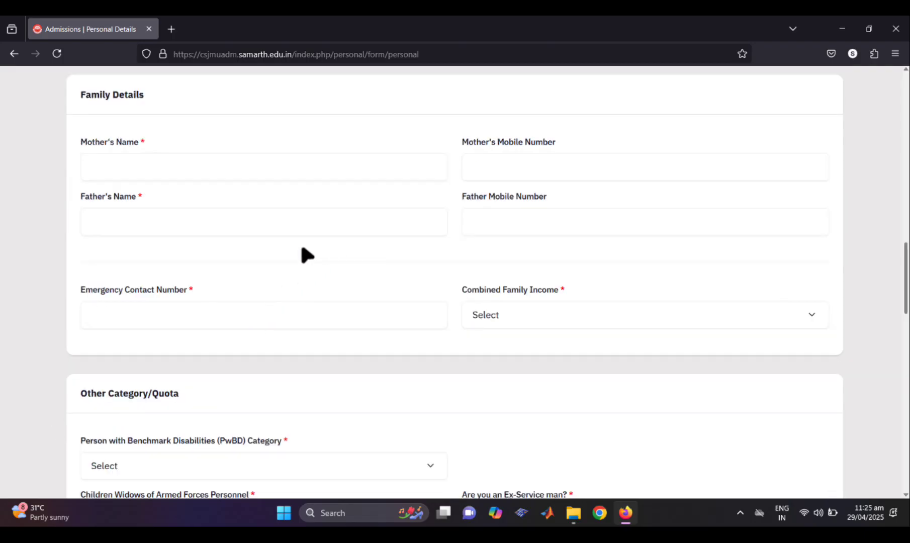
pyautogui.moveTo(84, 139); pyautogui.dragTo(194, 136)
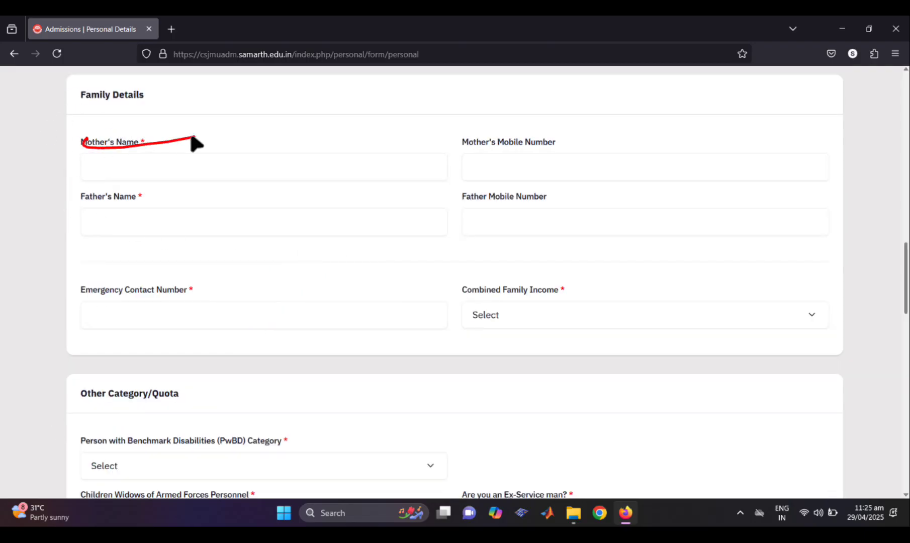
pyautogui.moveTo(158, 184); pyautogui.dragTo(236, 181)
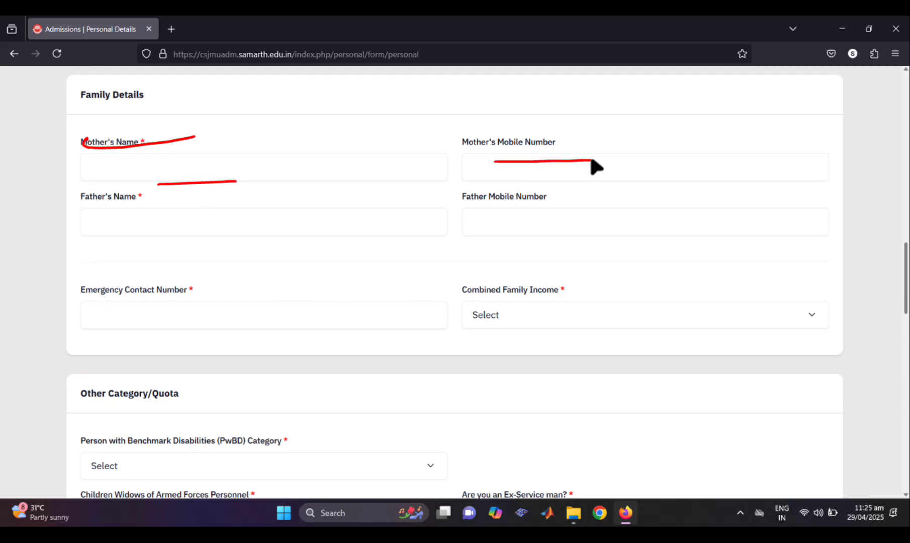
pyautogui.moveTo(116, 226); pyautogui.dragTo(210, 228)
pyautogui.moveTo(96, 314); pyautogui.dragTo(237, 312)
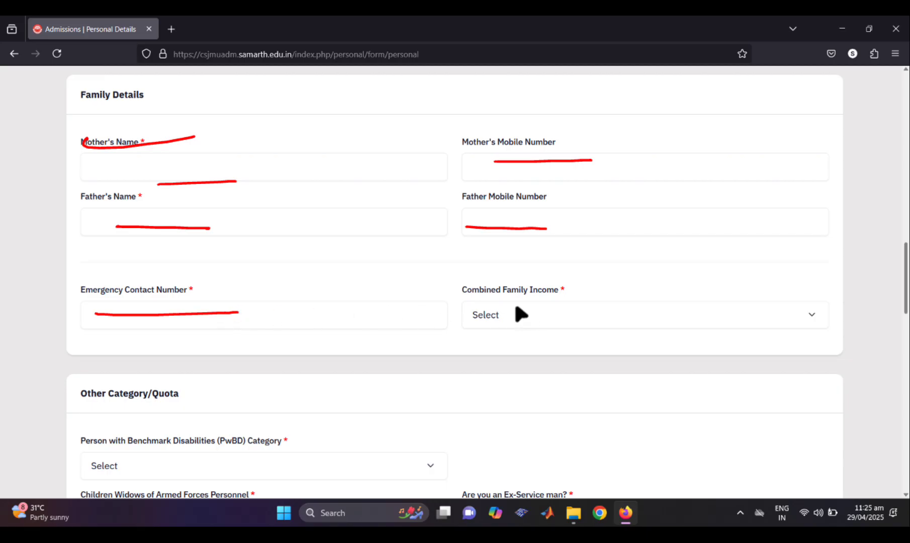
pyautogui.moveTo(534, 322); pyautogui.dragTo(538, 275)
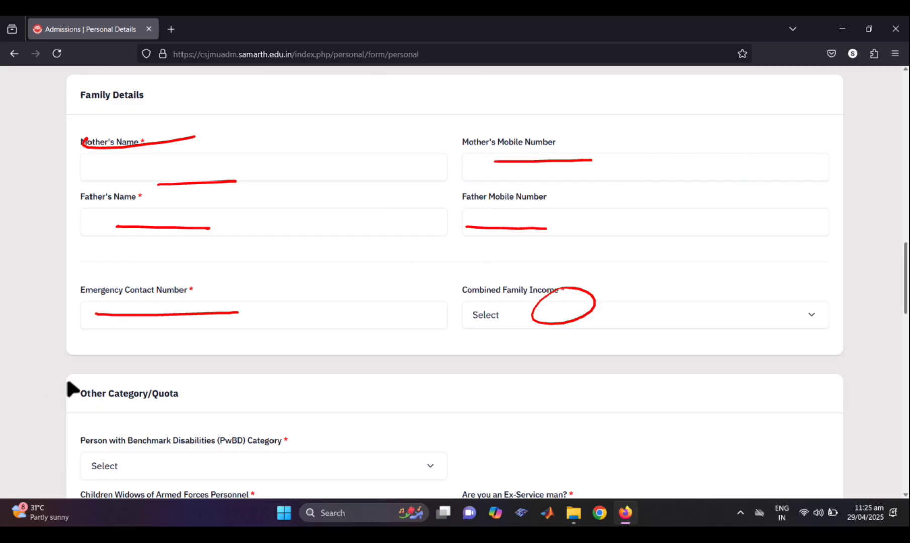
pyautogui.moveTo(101, 363); pyautogui.dragTo(153, 364)
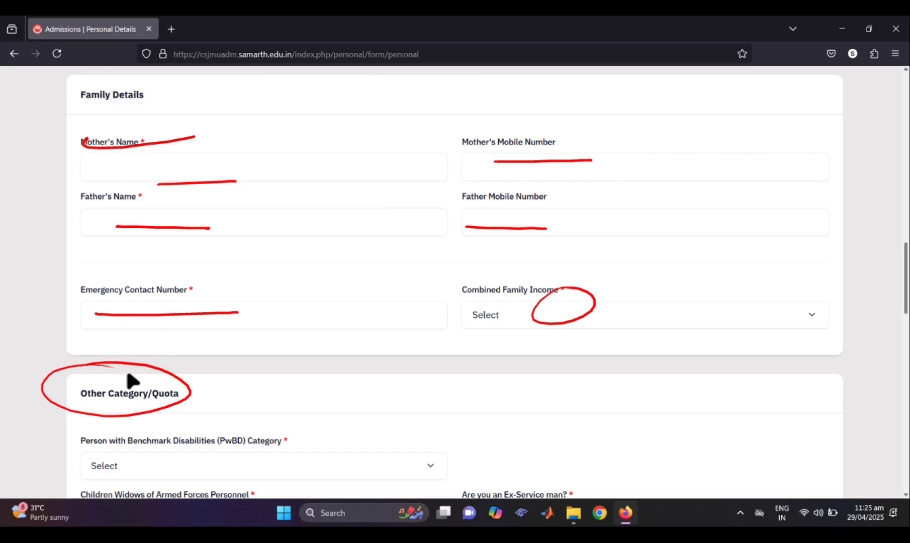
# Step: Examine the Other Category/Quota fields, from PwBD Category and Armed Forces Personnel to Ex-Service man, Central Service and Freedom Fighter dependent
pyautogui.scroll(-5, 63, 312)
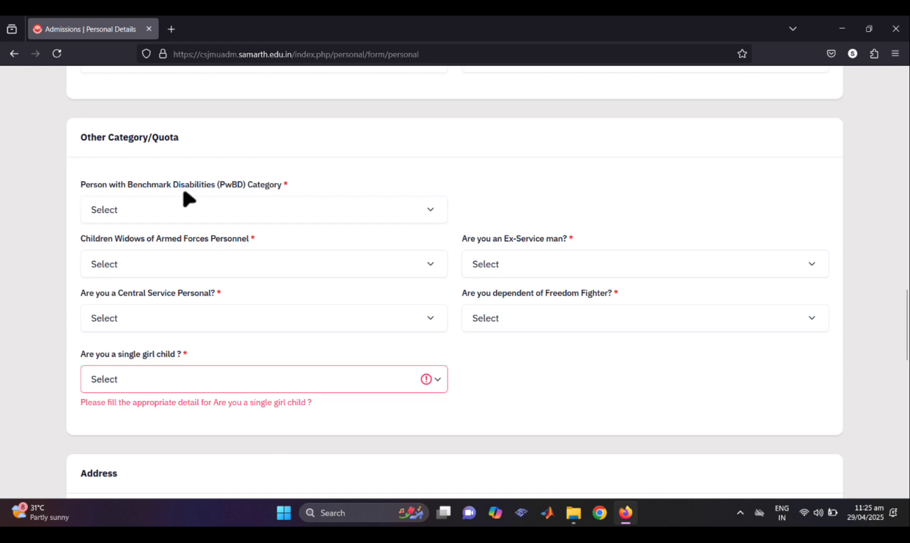
pyautogui.moveTo(273, 206); pyautogui.dragTo(341, 205)
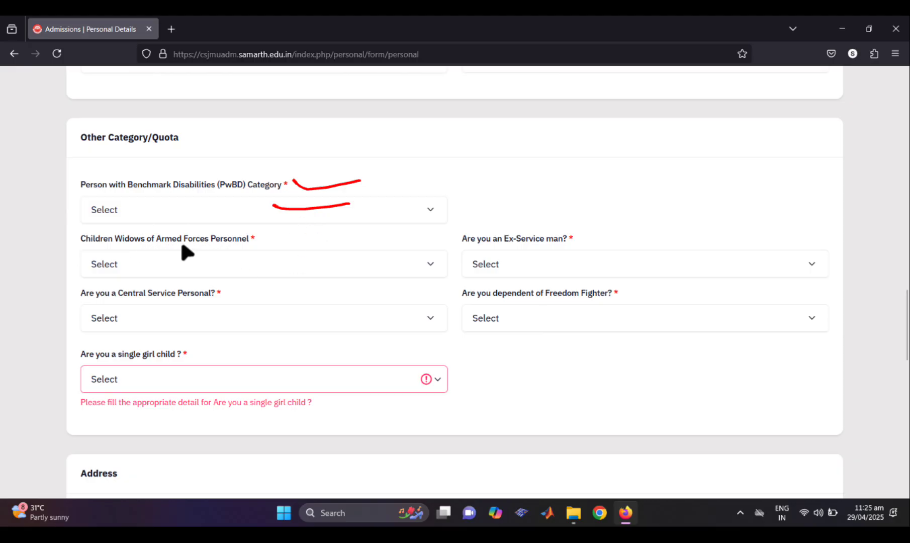
pyautogui.moveTo(241, 243); pyautogui.dragTo(379, 236)
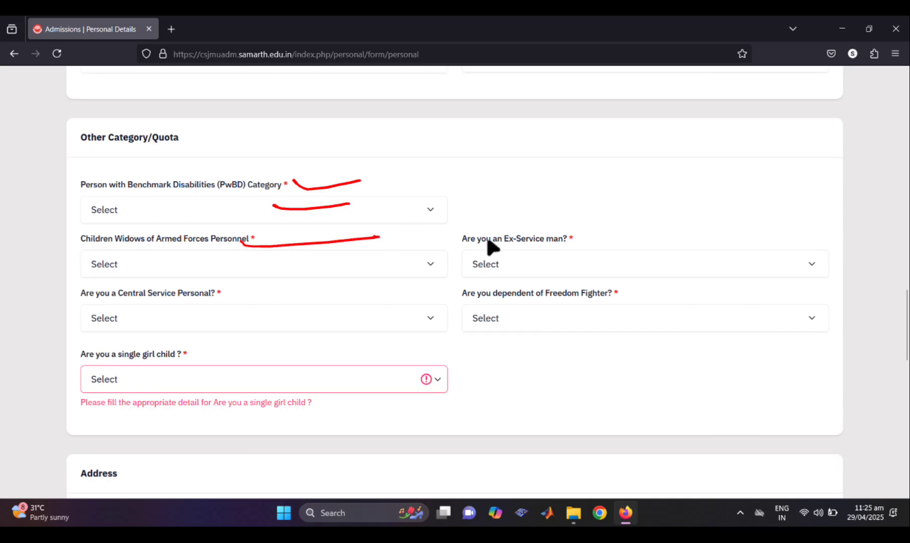
pyautogui.moveTo(467, 250); pyautogui.dragTo(655, 234)
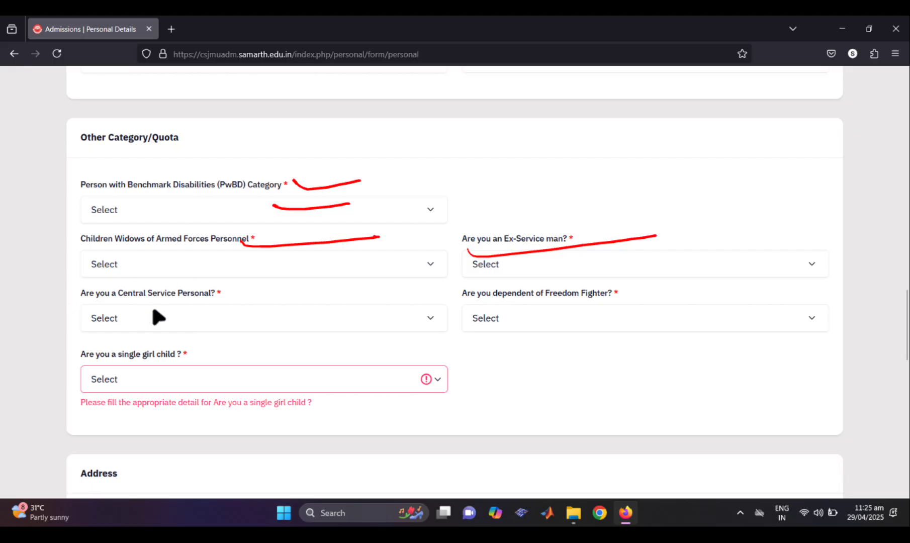
pyautogui.moveTo(152, 308); pyautogui.dragTo(236, 302)
pyautogui.moveTo(465, 301); pyautogui.dragTo(626, 300)
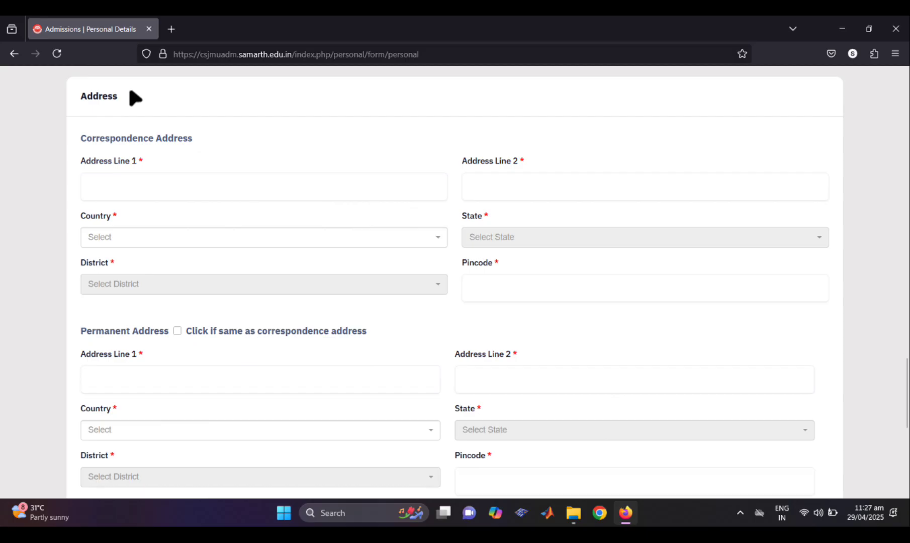
# Step: Examine the Correspondence and Permanent Address fields, the same-as-correspondence option, and the control for saving the personal details
pyautogui.moveTo(130, 92); pyautogui.dragTo(101, 82)
pyautogui.moveTo(80, 176); pyautogui.dragTo(249, 171)
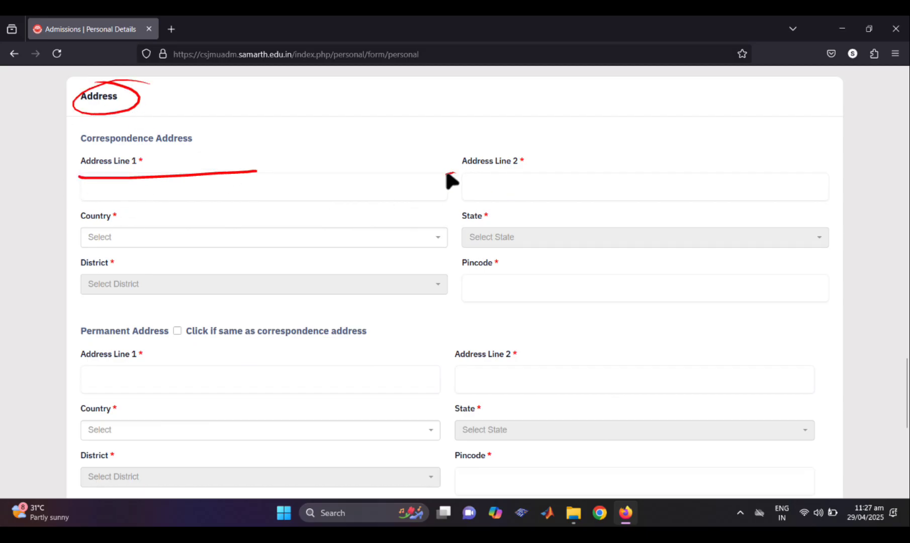
pyautogui.moveTo(464, 174); pyautogui.dragTo(568, 172)
pyautogui.moveTo(108, 226); pyautogui.dragTo(233, 227)
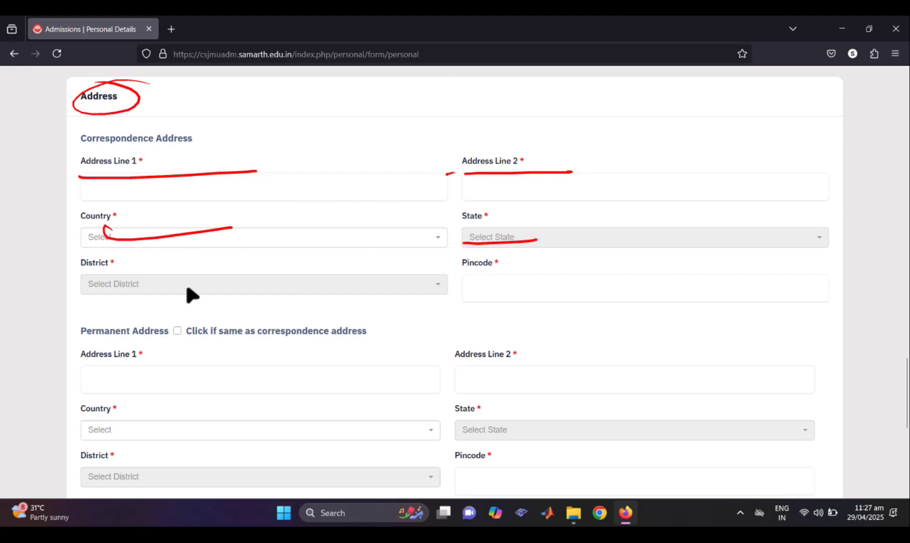
pyautogui.moveTo(116, 294); pyautogui.dragTo(201, 285)
pyautogui.moveTo(496, 290); pyautogui.dragTo(584, 289)
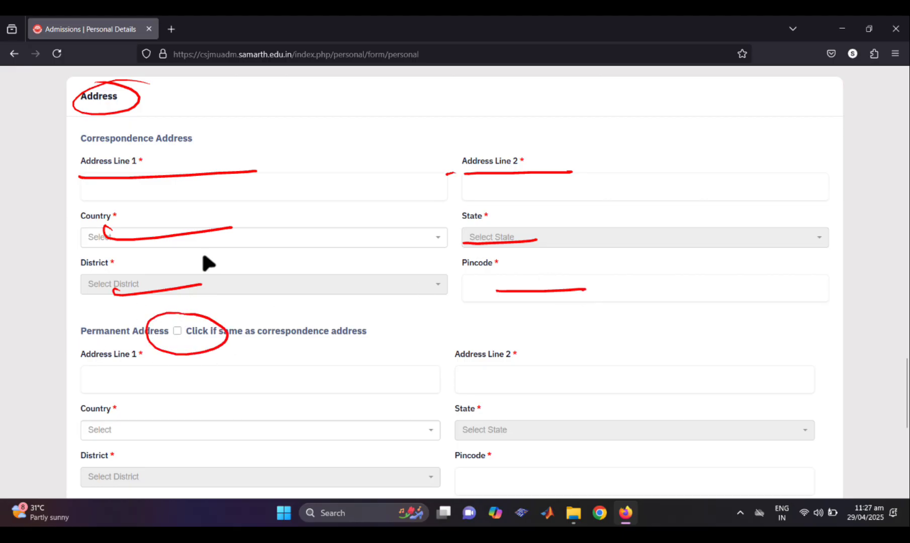
pyautogui.moveTo(59, 142); pyautogui.dragTo(149, 145)
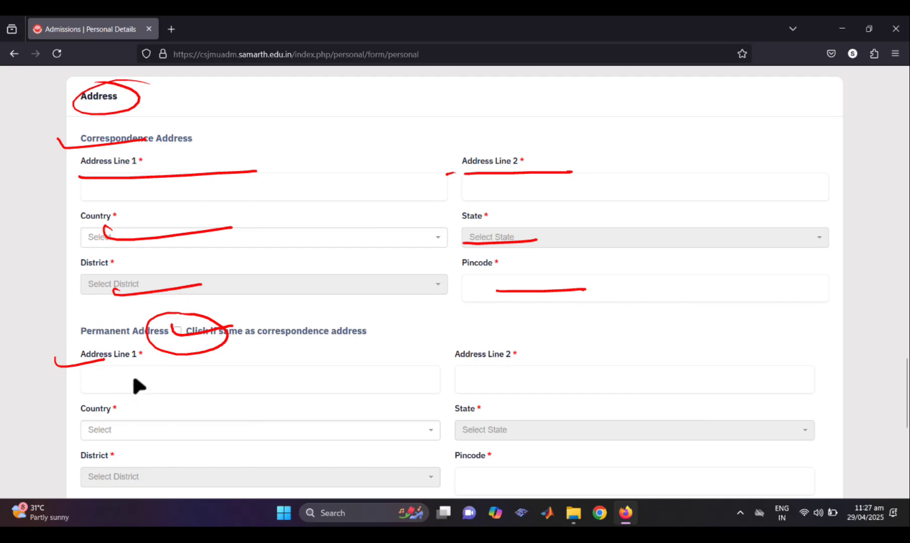
pyautogui.scroll(-3, 48, 418)
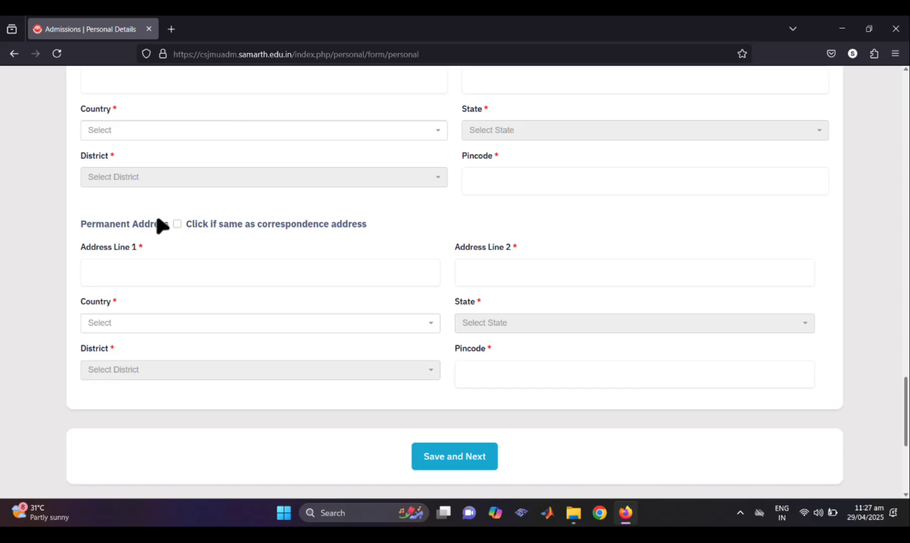
pyautogui.moveTo(495, 436)
pyautogui.mouseDown()
pyautogui.moveTo(417, 433)
pyautogui.moveTo(426, 445)
pyautogui.moveTo(511, 447)
pyautogui.mouseUp()
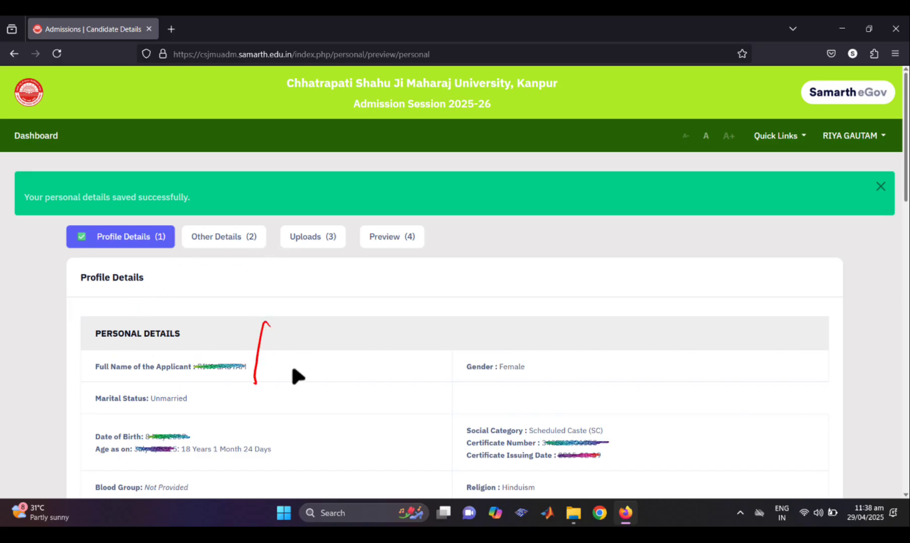
# Step: Review the saved profile's personal details, ID proof entries and family details, including emergency contact and combined family income
pyautogui.moveTo(709, 374); pyautogui.dragTo(705, 425)
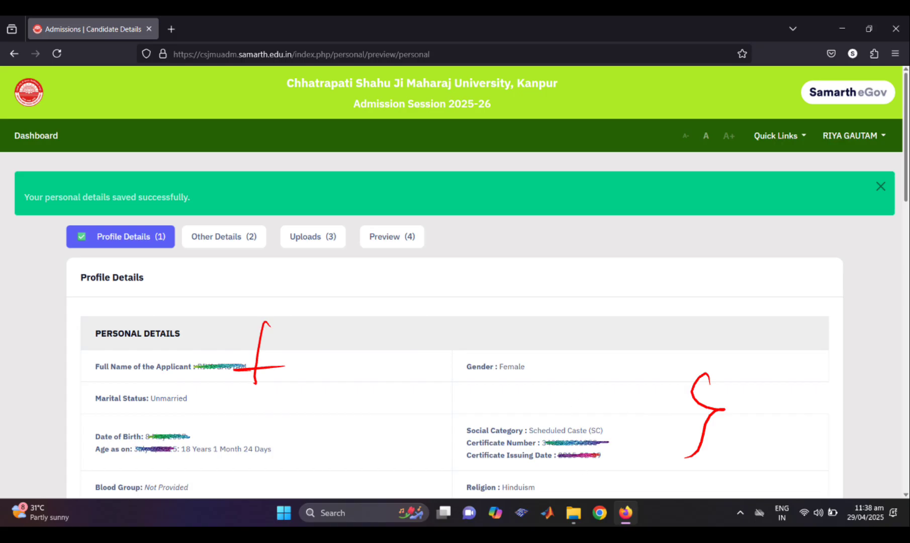
pyautogui.scroll(-8, 352, 408)
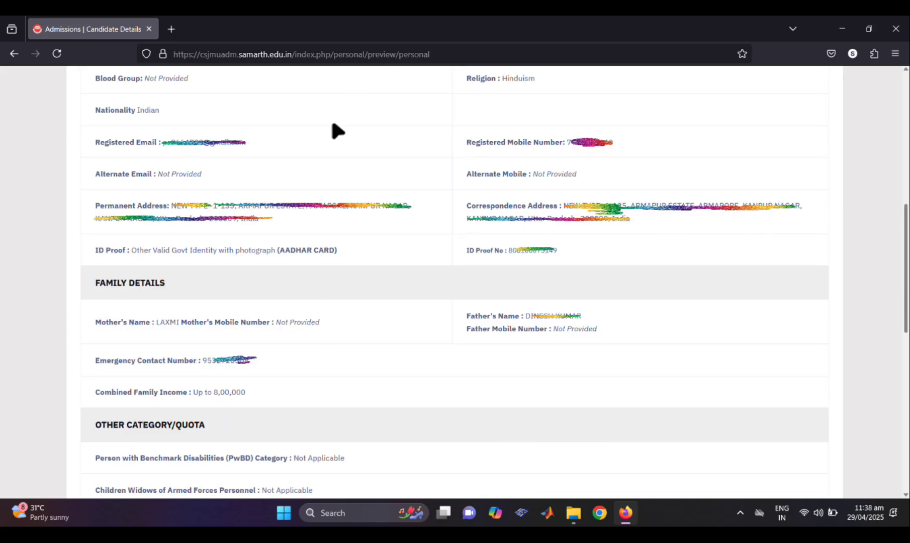
pyautogui.moveTo(341, 231)
pyautogui.mouseDown()
pyautogui.moveTo(269, 240)
pyautogui.moveTo(363, 245)
pyautogui.mouseUp()
pyautogui.moveTo(451, 256); pyautogui.dragTo(556, 255)
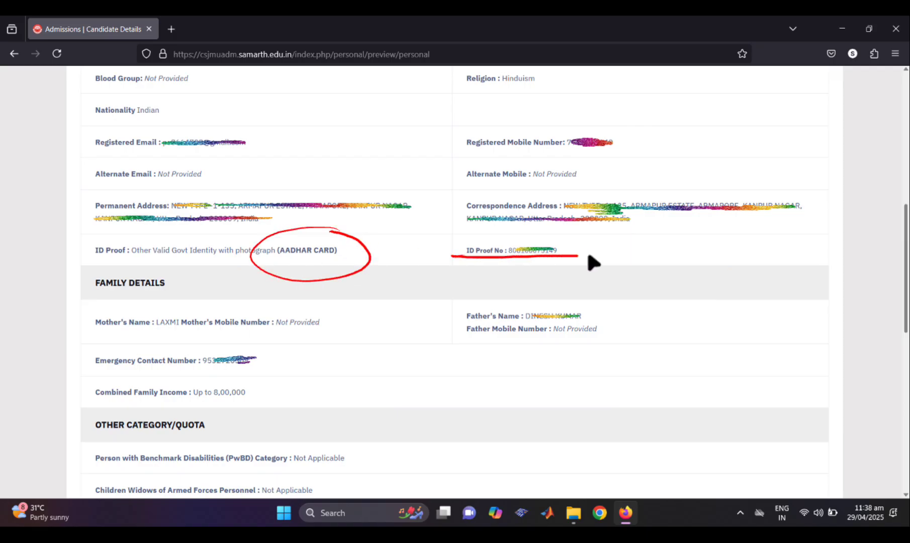
pyautogui.moveTo(435, 268); pyautogui.dragTo(566, 265)
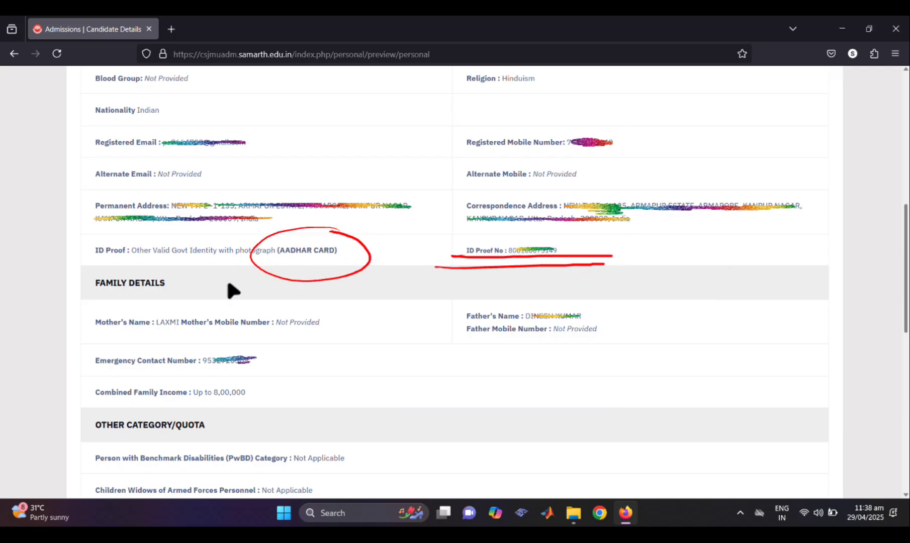
pyautogui.moveTo(428, 332); pyautogui.dragTo(502, 328)
pyautogui.moveTo(303, 398); pyautogui.dragTo(313, 395)
pyautogui.moveTo(222, 373); pyautogui.dragTo(307, 366)
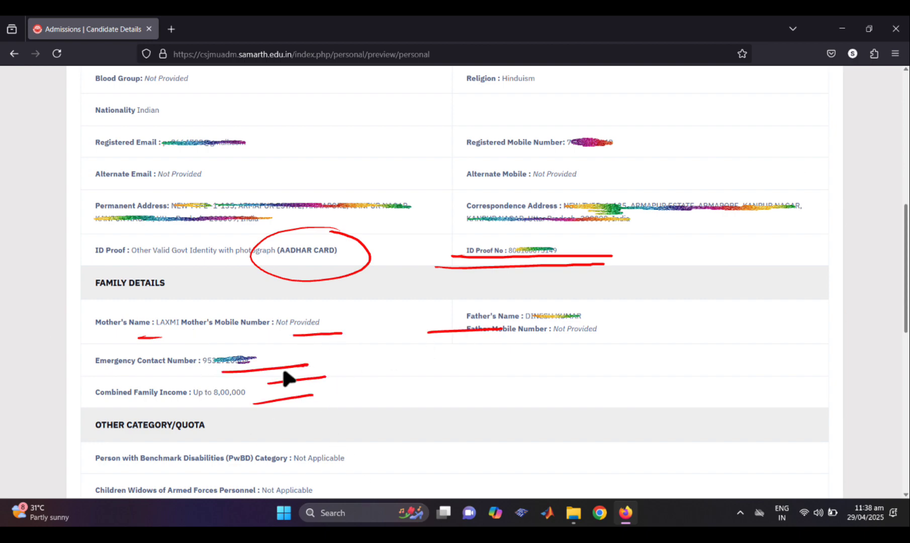
# Step: Review the saved Other Category/Quota answers and the options to return, update the details or proceed
pyautogui.moveTo(221, 439); pyautogui.dragTo(295, 436)
pyautogui.scroll(-5, 346, 450)
pyautogui.moveTo(390, 135); pyautogui.dragTo(340, 277)
pyautogui.moveTo(398, 275); pyautogui.dragTo(476, 257)
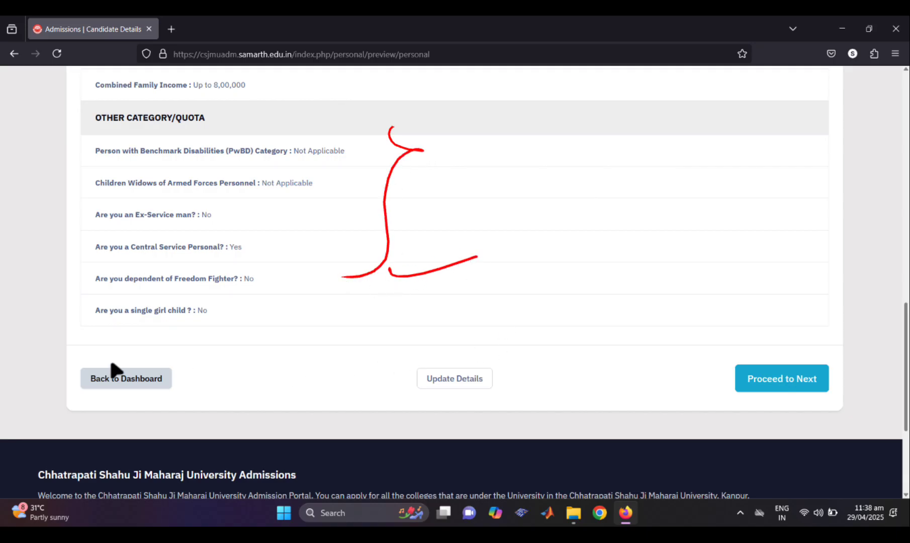
pyautogui.moveTo(438, 353)
pyautogui.mouseDown()
pyautogui.moveTo(524, 377)
pyautogui.moveTo(414, 352)
pyautogui.mouseUp()
pyautogui.moveTo(111, 354); pyautogui.dragTo(189, 386)
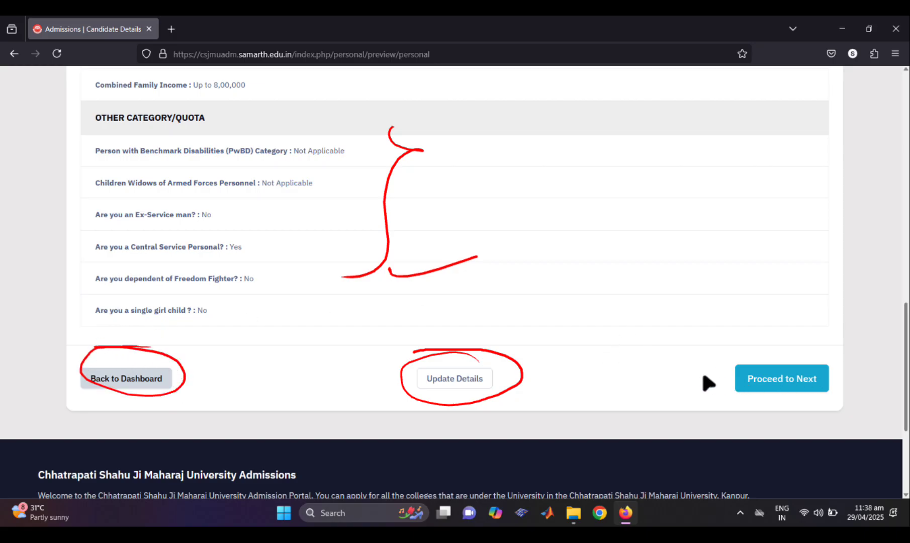
pyautogui.moveTo(715, 402); pyautogui.dragTo(830, 375)
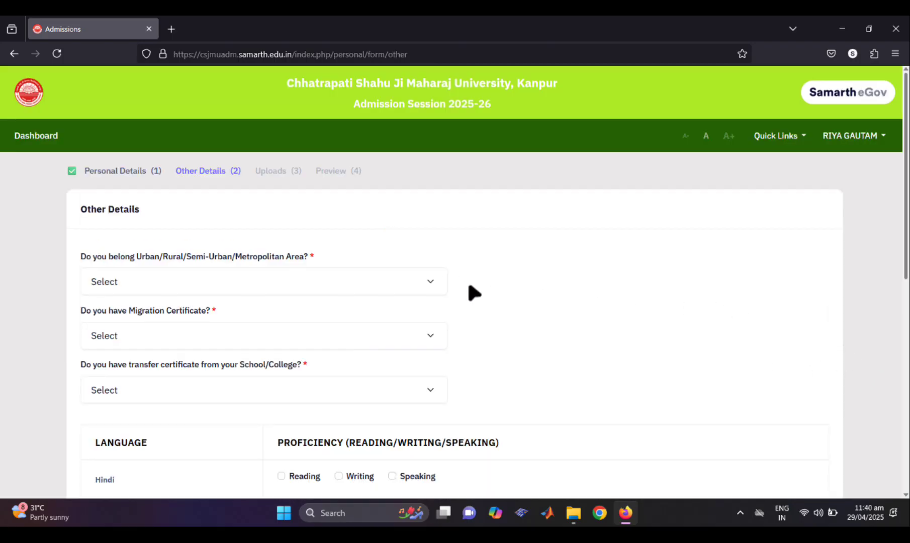
# Step: Examine the Other Details questions on area type, migration certificate and transfer certificate from the school or college
pyautogui.moveTo(216, 154)
pyautogui.mouseDown()
pyautogui.moveTo(150, 168)
pyautogui.moveTo(244, 157)
pyautogui.mouseUp()
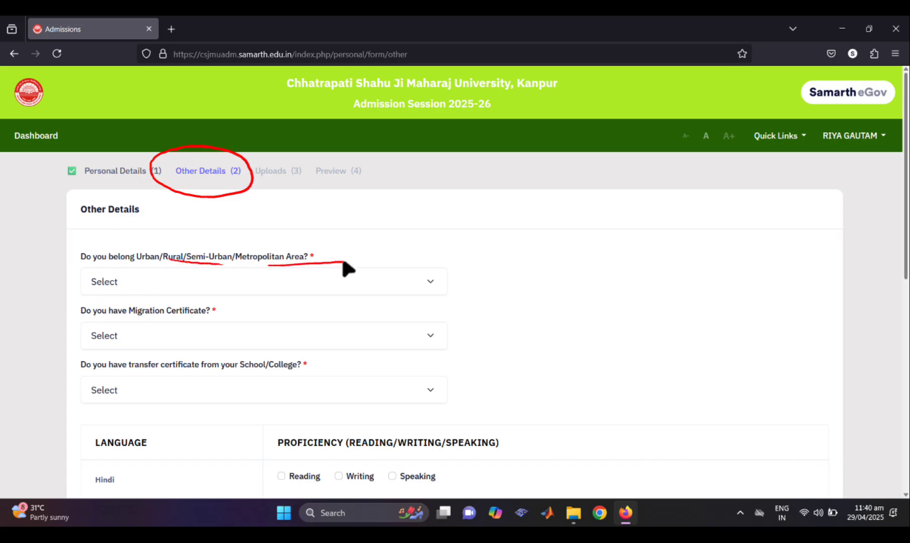
pyautogui.moveTo(314, 277); pyautogui.dragTo(432, 273)
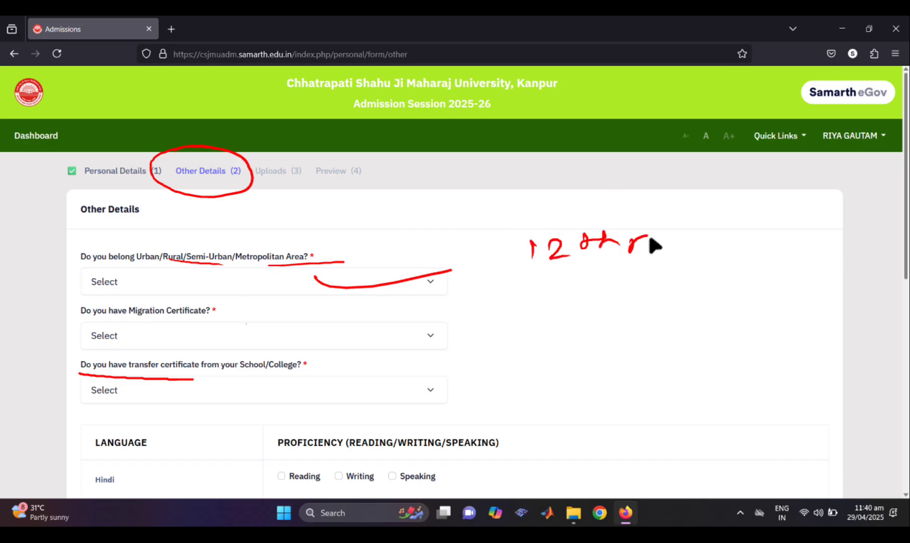
pyautogui.moveTo(675, 246); pyautogui.dragTo(690, 247)
pyautogui.moveTo(594, 265); pyautogui.dragTo(670, 265)
pyautogui.moveTo(752, 259); pyautogui.dragTo(760, 259)
pyautogui.moveTo(794, 240); pyautogui.dragTo(834, 260)
pyautogui.moveTo(804, 239)
pyautogui.mouseDown()
pyautogui.moveTo(795, 254)
pyautogui.moveTo(681, 279)
pyautogui.mouseUp()
pyautogui.moveTo(302, 379); pyautogui.dragTo(373, 382)
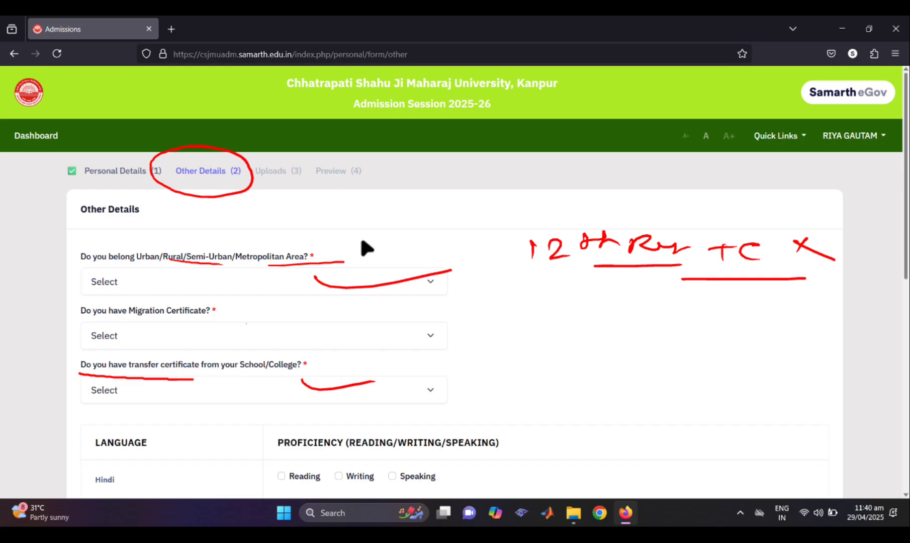
pyautogui.moveTo(253, 190); pyautogui.dragTo(319, 184)
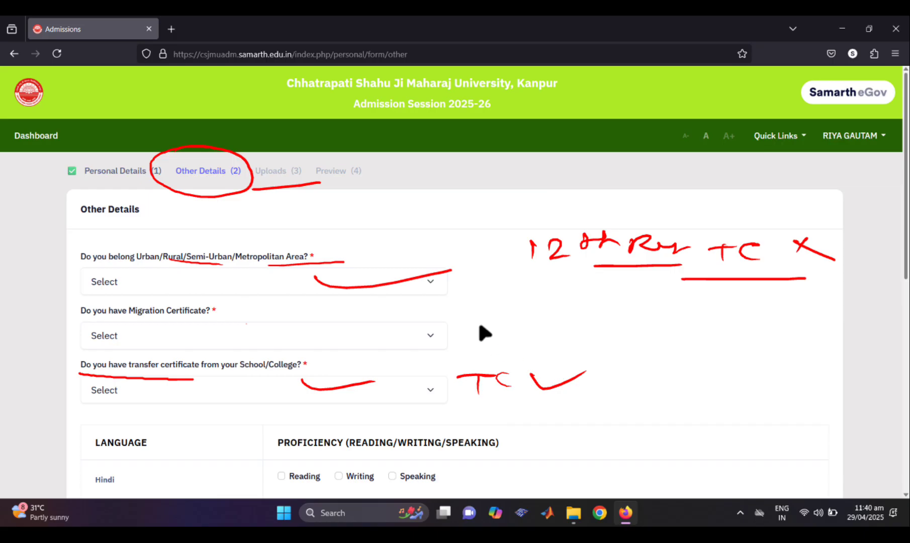
pyautogui.moveTo(545, 333); pyautogui.dragTo(588, 323)
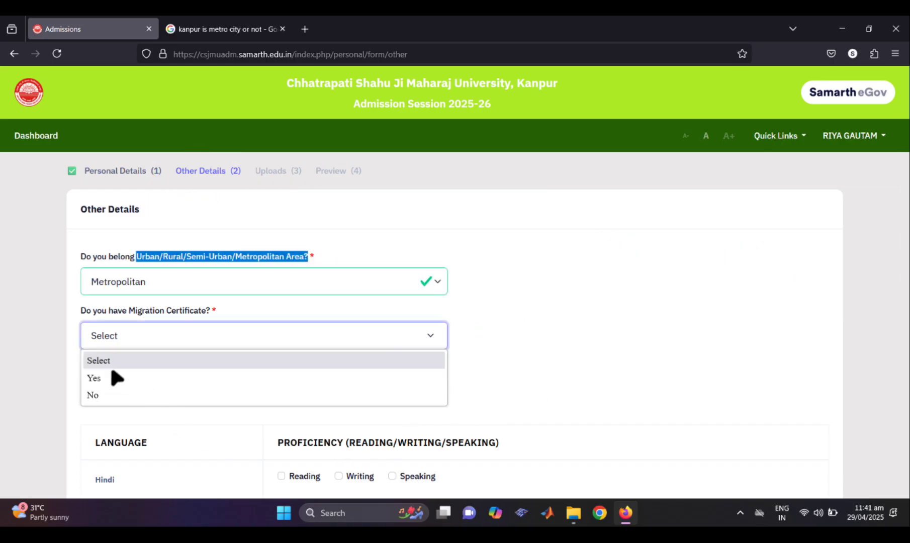
# Step: Check the Hindi language proficiency options for reading, writing and speaking in Other Details
pyautogui.moveTo(105, 453)
pyautogui.mouseDown()
pyautogui.moveTo(131, 468)
pyautogui.moveTo(91, 451)
pyautogui.mouseUp()
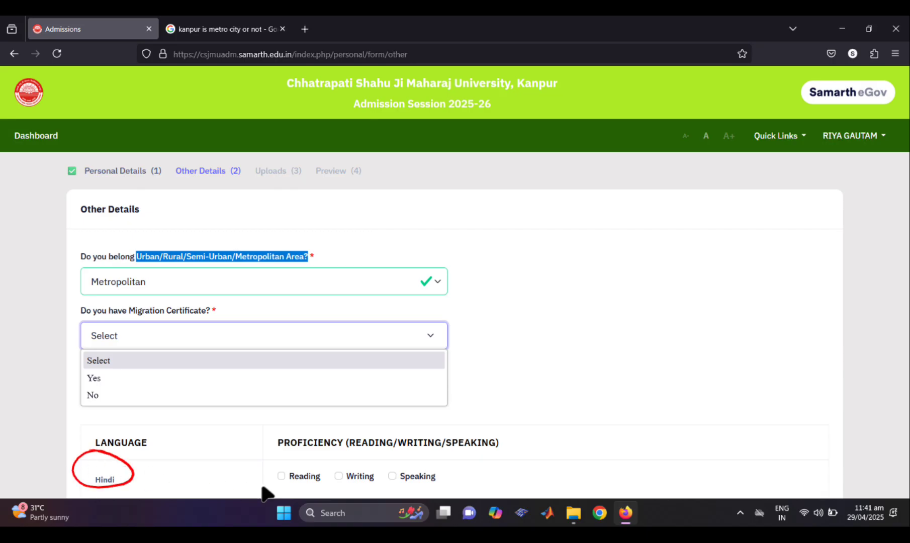
pyautogui.moveTo(288, 470); pyautogui.dragTo(310, 462)
pyautogui.moveTo(393, 480); pyautogui.dragTo(440, 470)
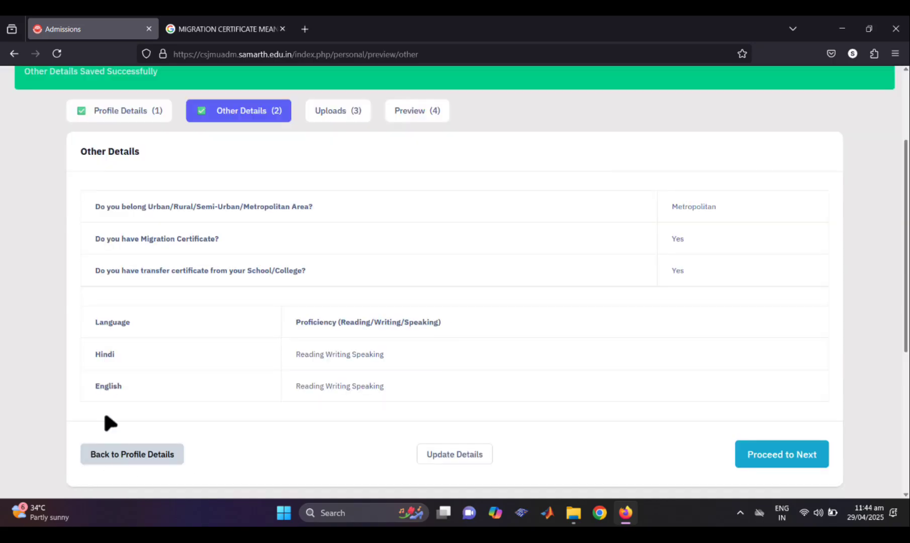
# Step: Review the saved Other Details answers and language proficiencies, along with the options to update the details or proceed
pyautogui.moveTo(86, 396); pyautogui.dragTo(151, 392)
pyautogui.moveTo(284, 403); pyautogui.dragTo(379, 400)
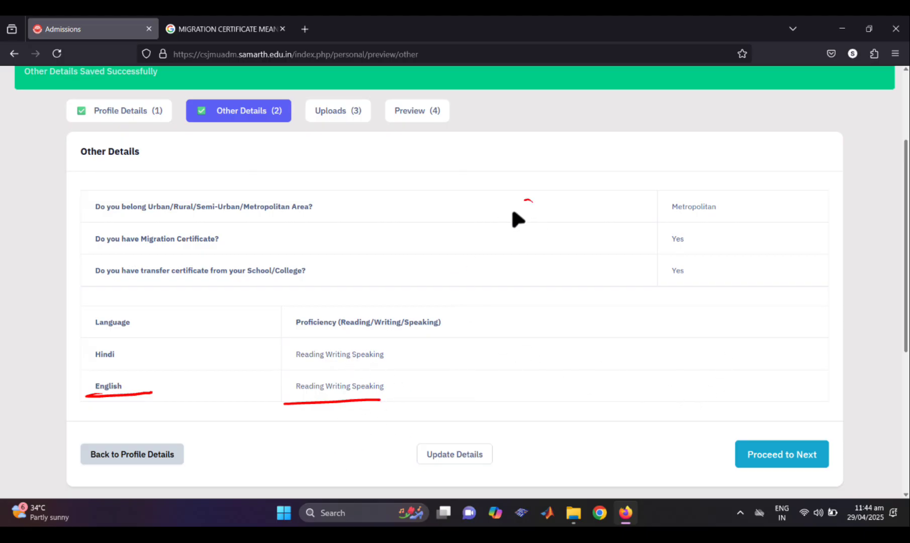
pyautogui.moveTo(512, 211); pyautogui.dragTo(462, 393)
pyautogui.moveTo(483, 430)
pyautogui.mouseDown()
pyautogui.moveTo(523, 452)
pyautogui.moveTo(478, 425)
pyautogui.mouseUp()
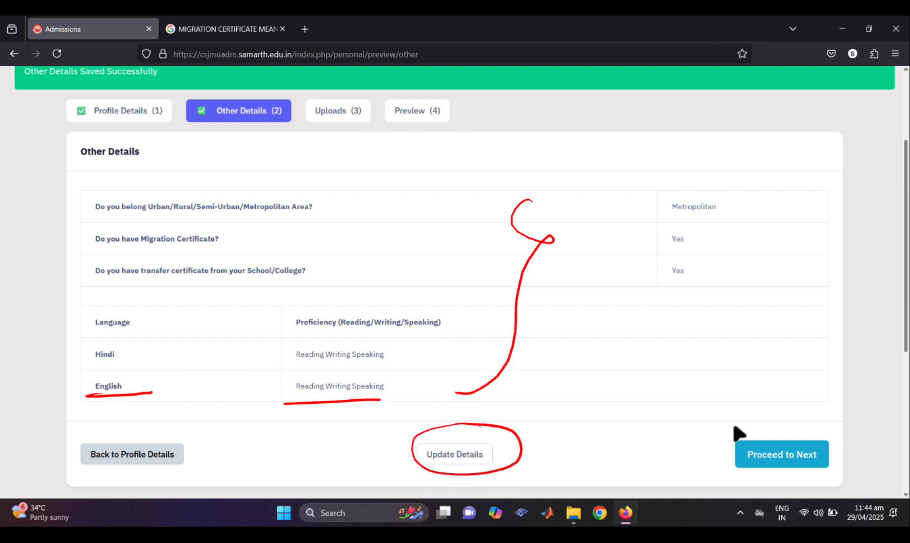
pyautogui.moveTo(693, 450); pyautogui.dragTo(834, 436)
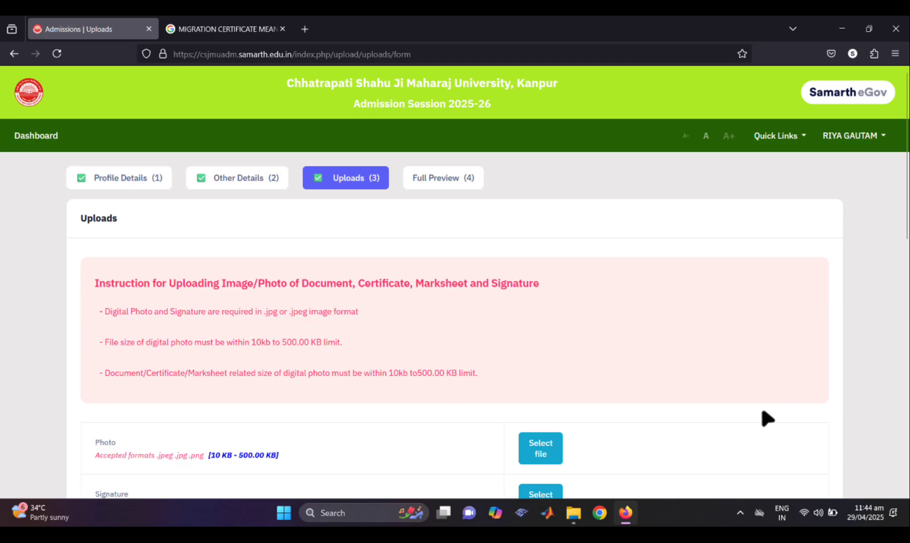
# Step: Read the Uploads instructions on image format and file size limits for the photo, signature, certificates and marksheets
pyautogui.moveTo(331, 158); pyautogui.dragTo(350, 166)
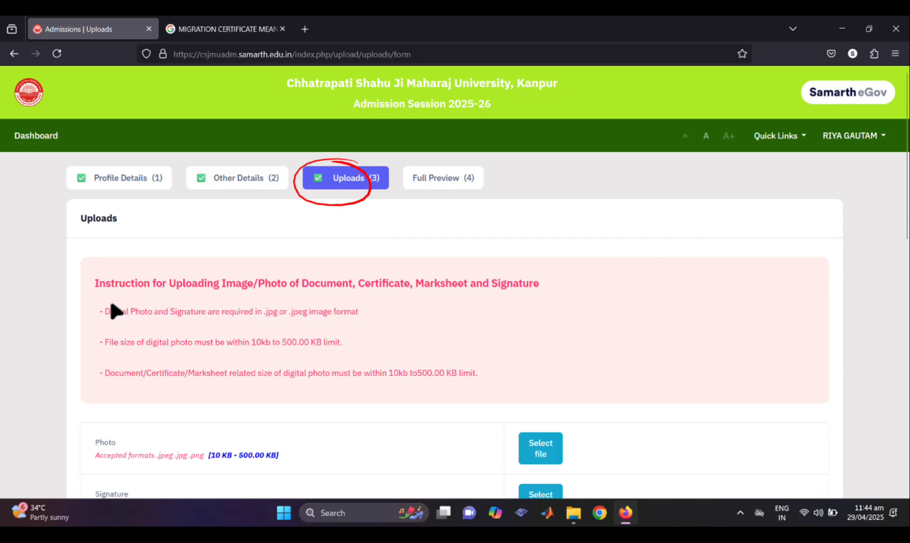
pyautogui.moveTo(141, 302); pyautogui.dragTo(499, 299)
pyautogui.moveTo(94, 324); pyautogui.dragTo(302, 327)
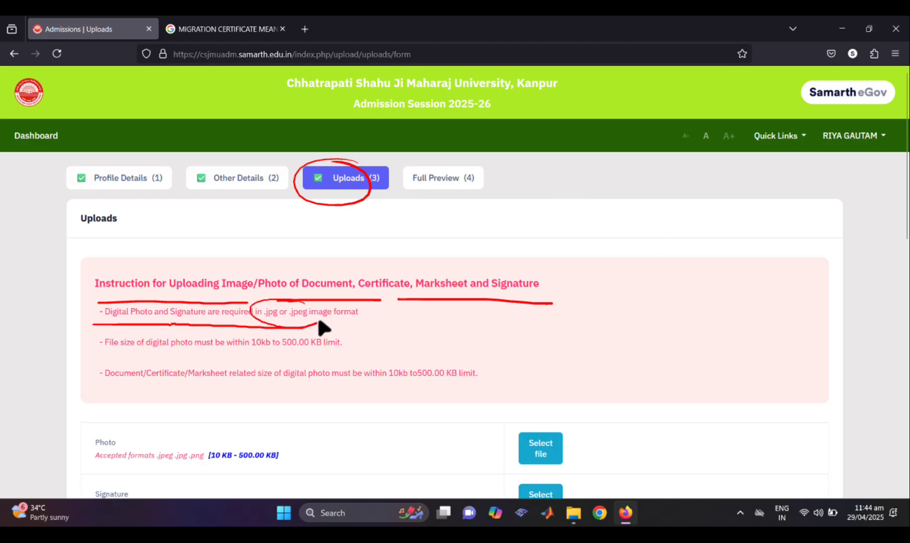
pyautogui.moveTo(357, 324); pyautogui.dragTo(435, 313)
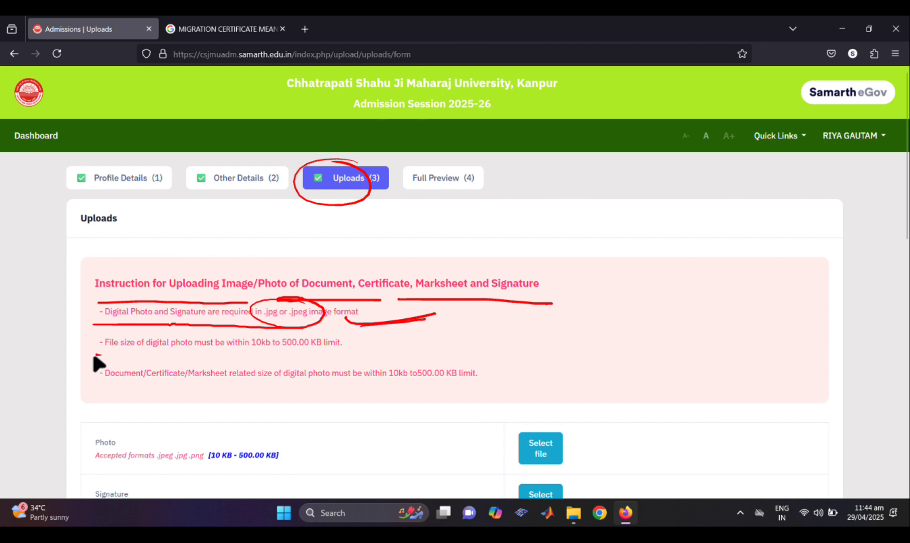
pyautogui.moveTo(91, 354); pyautogui.dragTo(288, 354)
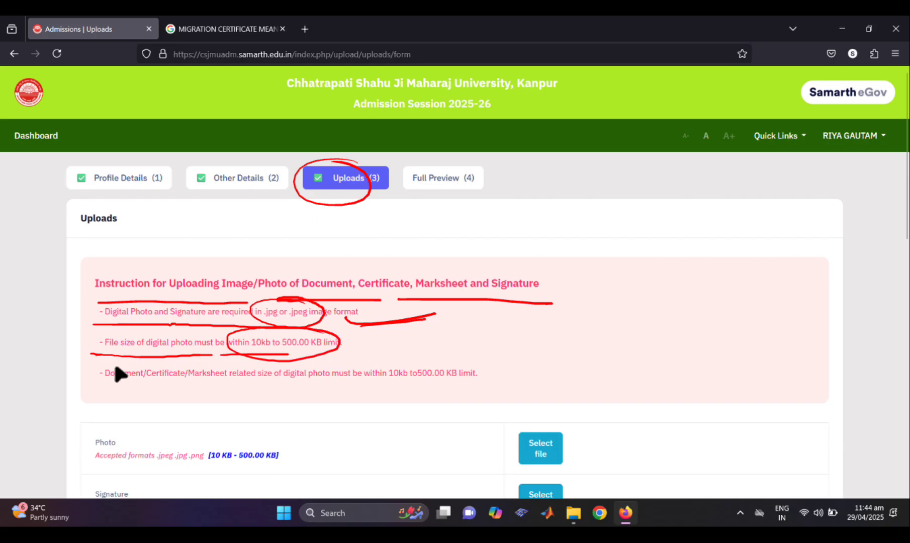
pyautogui.moveTo(118, 388); pyautogui.dragTo(230, 388)
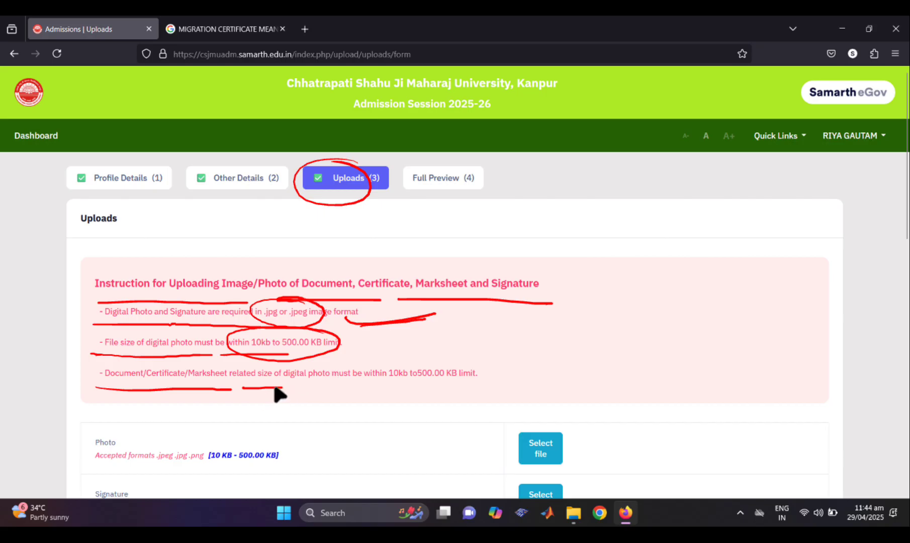
pyautogui.moveTo(382, 388); pyautogui.dragTo(430, 386)
pyautogui.moveTo(718, 342); pyautogui.dragTo(720, 347)
pyautogui.moveTo(749, 334); pyautogui.dragTo(765, 332)
pyautogui.moveTo(891, 329); pyautogui.dragTo(907, 341)
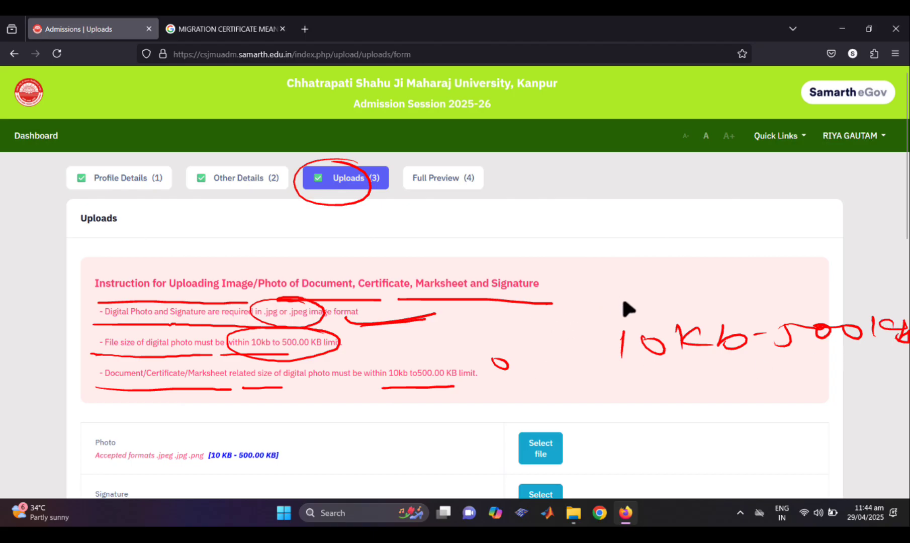
# Step: Check the accepted file formats and size limits for the Photo and Signature uploads
pyautogui.scroll(-5, 623, 310)
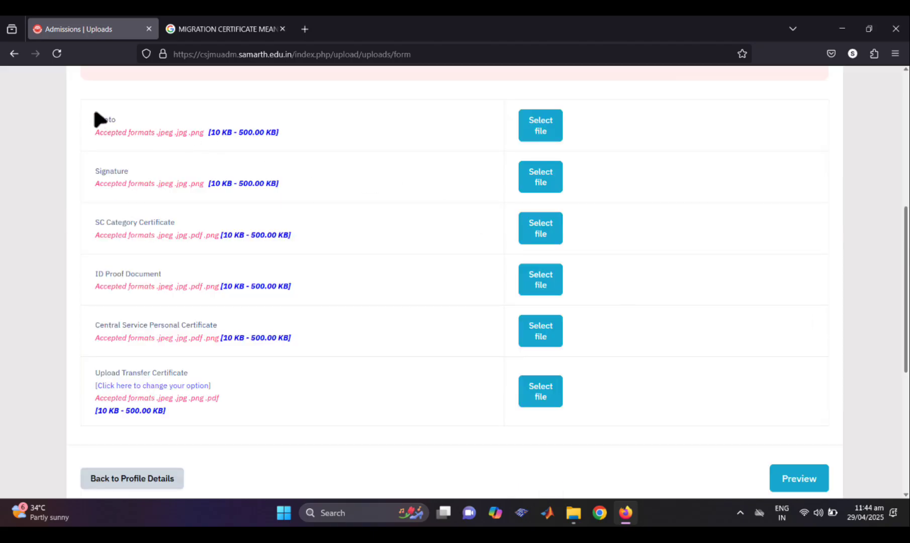
pyautogui.moveTo(124, 102); pyautogui.dragTo(103, 99)
pyautogui.moveTo(190, 143); pyautogui.dragTo(300, 147)
pyautogui.moveTo(505, 136); pyautogui.dragTo(578, 127)
pyautogui.moveTo(125, 118); pyautogui.dragTo(219, 117)
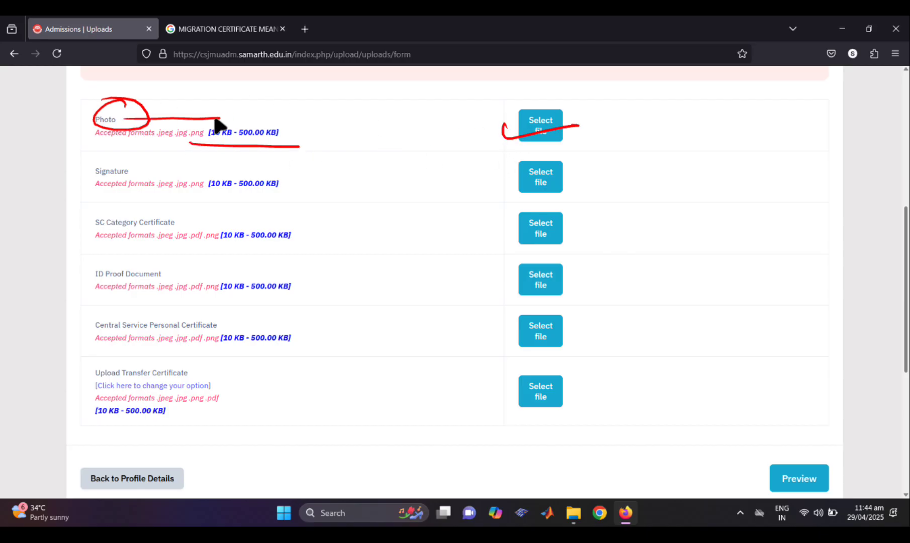
pyautogui.moveTo(139, 169); pyautogui.dragTo(213, 160)
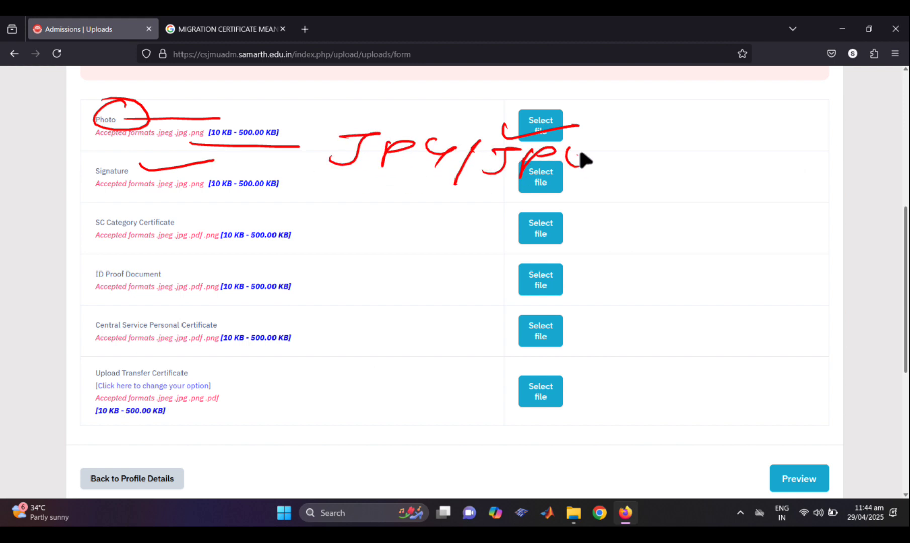
pyautogui.moveTo(635, 150); pyautogui.dragTo(720, 143)
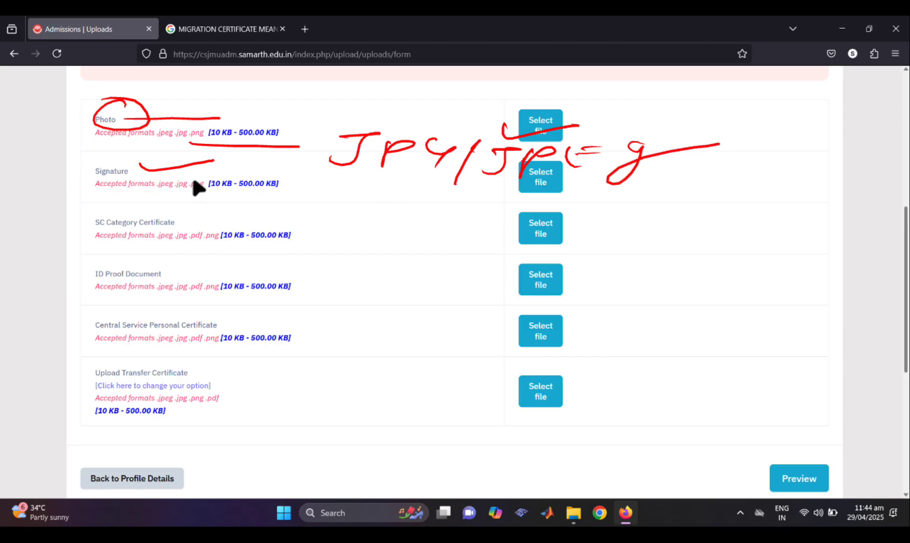
# Step: Check the accepted formats and file selection options for the SC Category Certificate and ID Proof Document
pyautogui.moveTo(97, 220)
pyautogui.mouseDown()
pyautogui.moveTo(166, 210)
pyautogui.moveTo(173, 221)
pyautogui.mouseUp()
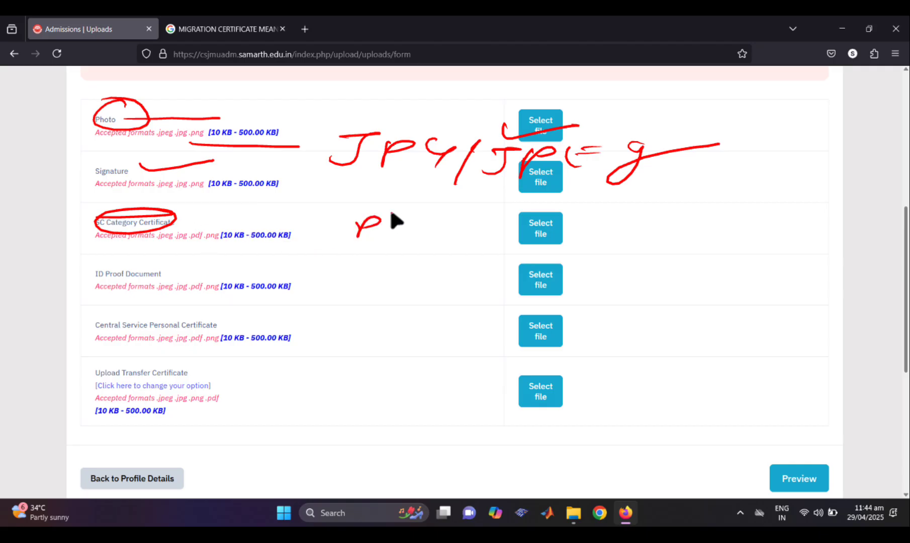
pyautogui.moveTo(398, 212); pyautogui.dragTo(497, 225)
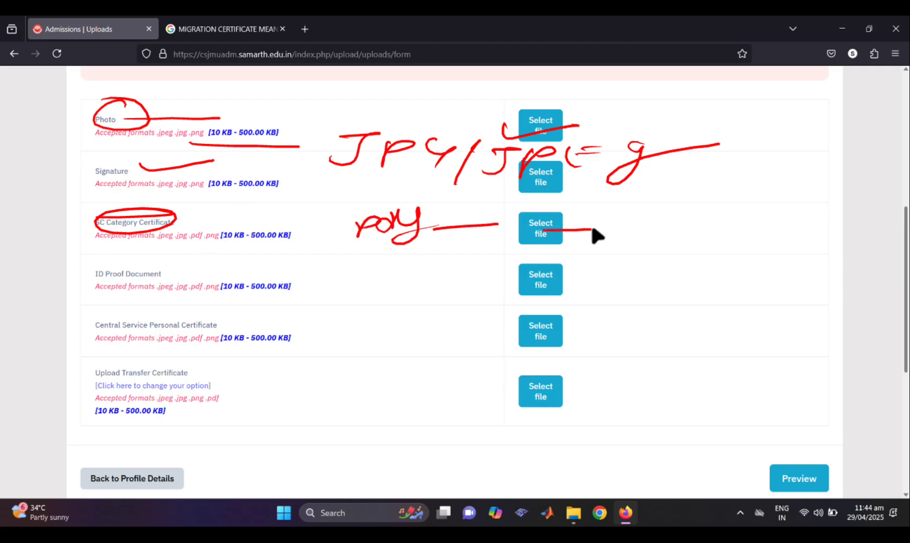
pyautogui.moveTo(195, 271); pyautogui.dragTo(278, 278)
pyautogui.moveTo(373, 269); pyautogui.dragTo(377, 281)
pyautogui.moveTo(460, 285); pyautogui.dragTo(547, 274)
# Step: Check the upload requirements for the Central Service Personal Certificate and Transfer Certificate, and the option to preview the application
pyautogui.moveTo(138, 329)
pyautogui.mouseDown()
pyautogui.moveTo(174, 329)
pyautogui.moveTo(135, 319)
pyautogui.mouseUp()
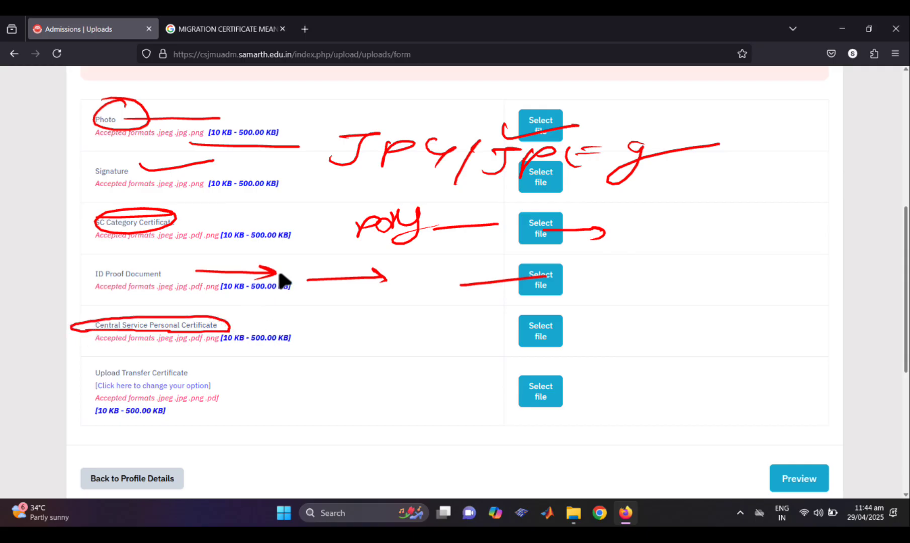
pyautogui.moveTo(335, 324)
pyautogui.mouseDown()
pyautogui.moveTo(529, 330)
pyautogui.moveTo(509, 340)
pyautogui.mouseUp()
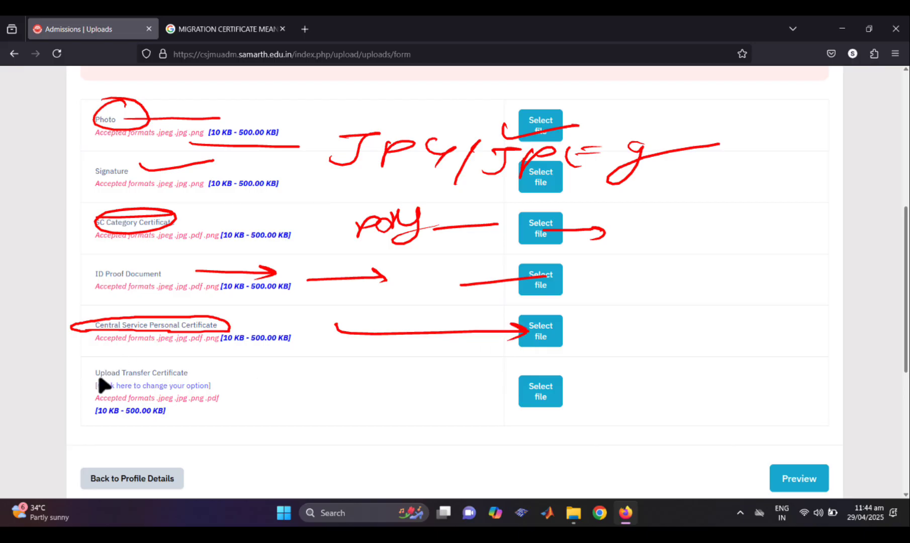
pyautogui.moveTo(89, 375); pyautogui.dragTo(203, 380)
pyautogui.moveTo(338, 386)
pyautogui.mouseDown()
pyautogui.moveTo(417, 386)
pyautogui.moveTo(398, 395)
pyautogui.mouseUp()
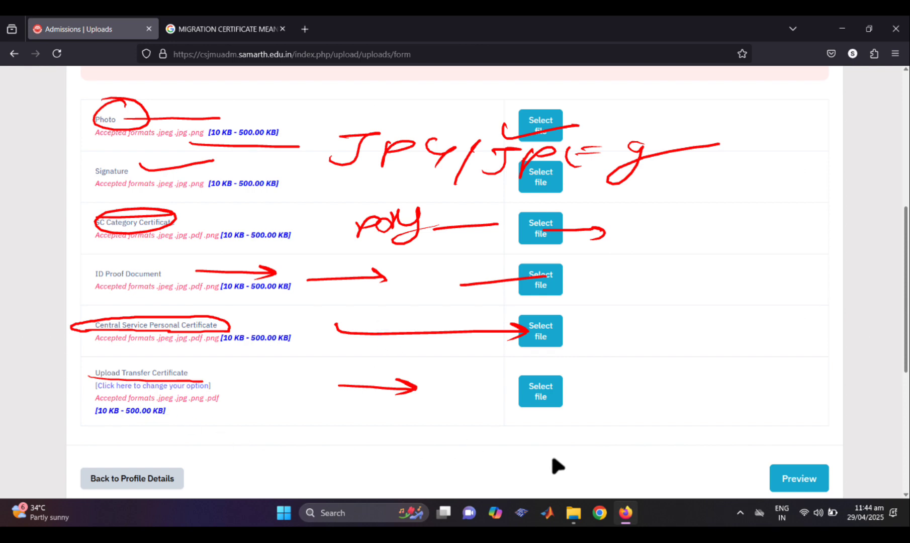
pyautogui.moveTo(746, 457)
pyautogui.mouseDown()
pyautogui.moveTo(761, 481)
pyautogui.moveTo(857, 457)
pyautogui.mouseUp()
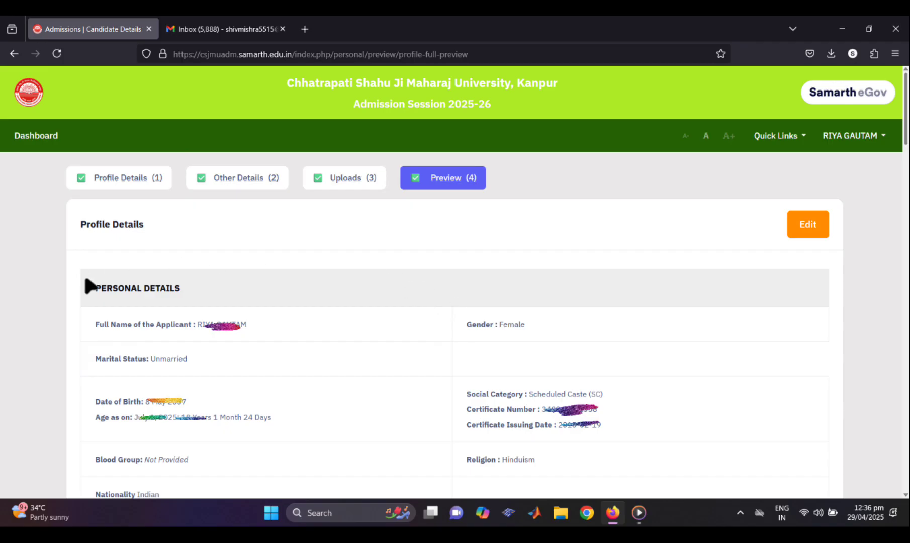
# Step: Review the applicant's personal details in the profile preview and the option to edit them
pyautogui.moveTo(227, 303)
pyautogui.mouseDown()
pyautogui.moveTo(192, 337)
pyautogui.moveTo(236, 304)
pyautogui.mouseUp()
pyautogui.moveTo(687, 338)
pyautogui.mouseDown()
pyautogui.moveTo(628, 421)
pyautogui.moveTo(663, 437)
pyautogui.mouseUp()
pyautogui.moveTo(613, 451); pyautogui.dragTo(686, 445)
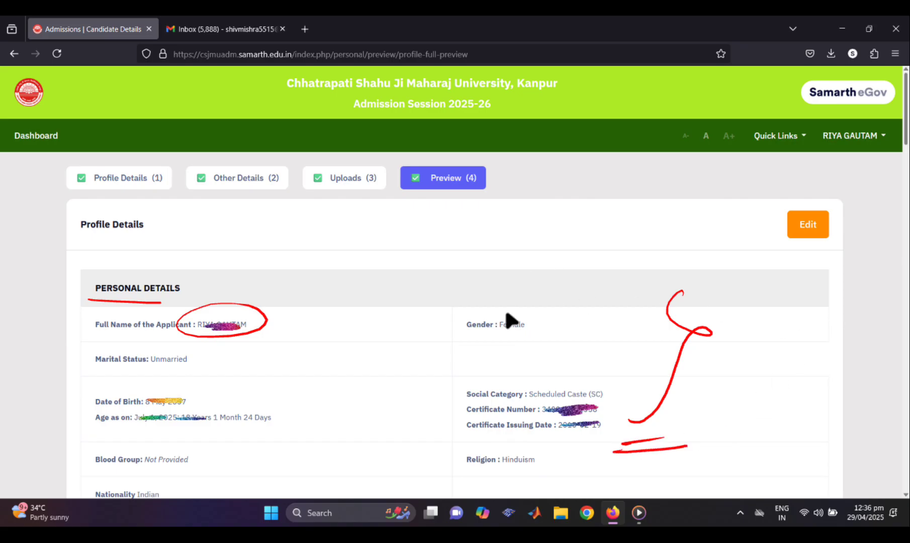
pyautogui.moveTo(824, 196)
pyautogui.mouseDown()
pyautogui.moveTo(758, 214)
pyautogui.moveTo(847, 201)
pyautogui.mouseUp()
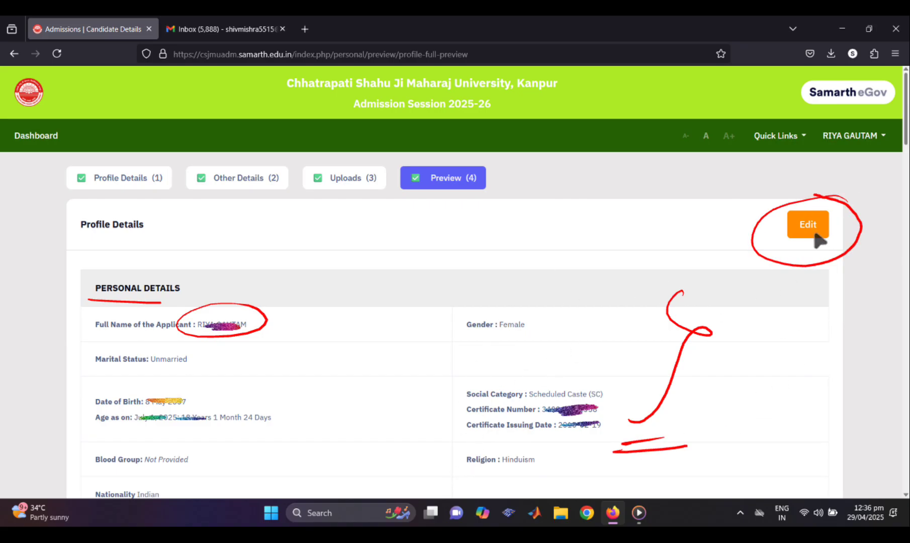
# Step: Review the contact, family, category/quota and Other Details sections of the preview, including area type and language proficiency
pyautogui.scroll(-8, 603, 281)
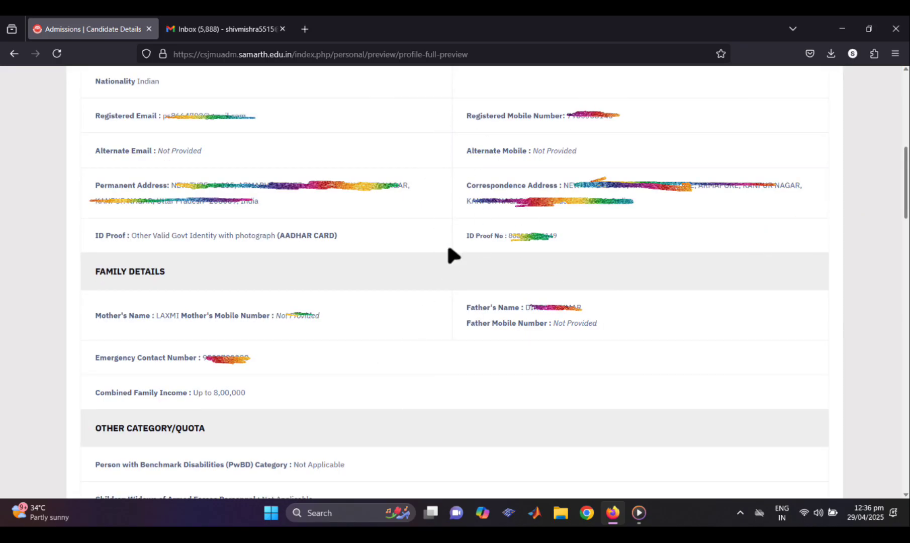
pyautogui.scroll(-6, 405, 411)
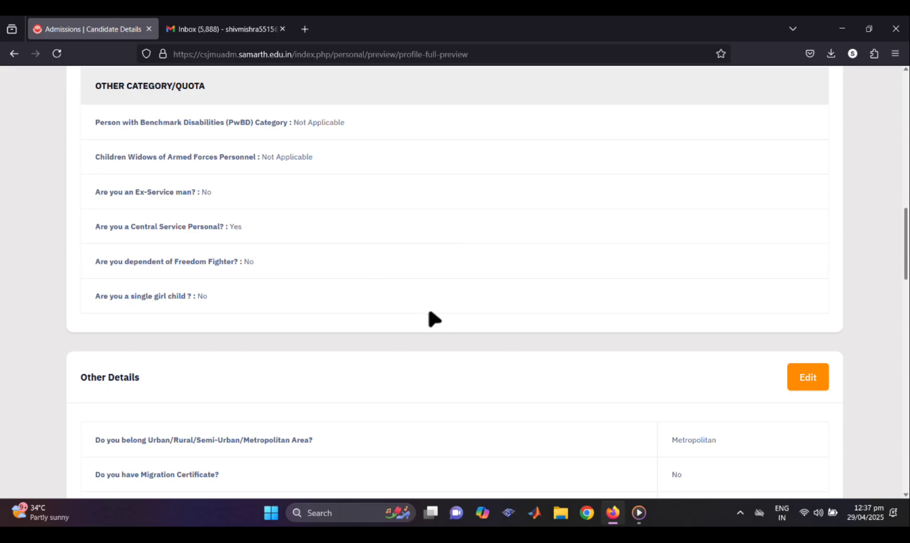
pyautogui.scroll(-5, 429, 312)
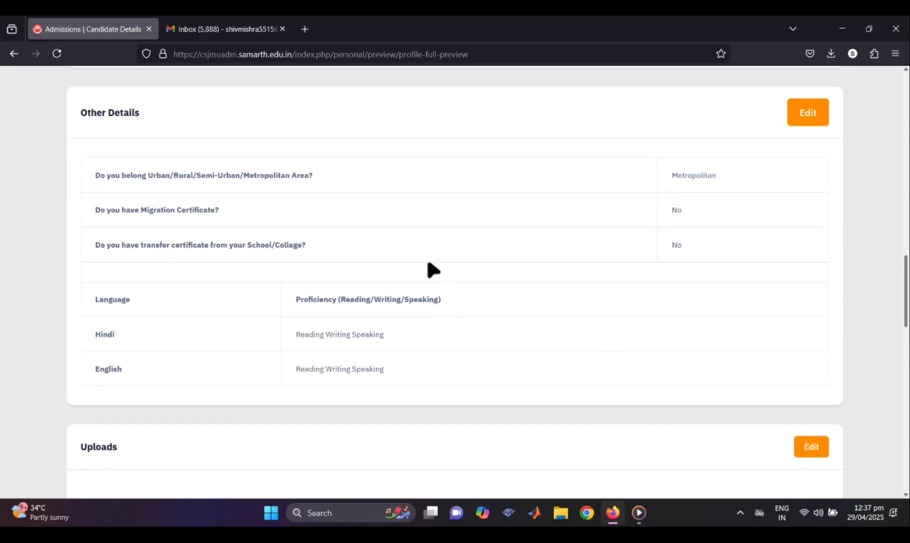
pyautogui.moveTo(436, 378); pyautogui.dragTo(491, 371)
pyautogui.moveTo(715, 152); pyautogui.dragTo(618, 146)
# Step: Review the uploaded photo, signature and certificate files in the Uploads section of the preview
pyautogui.scroll(-6, 753, 413)
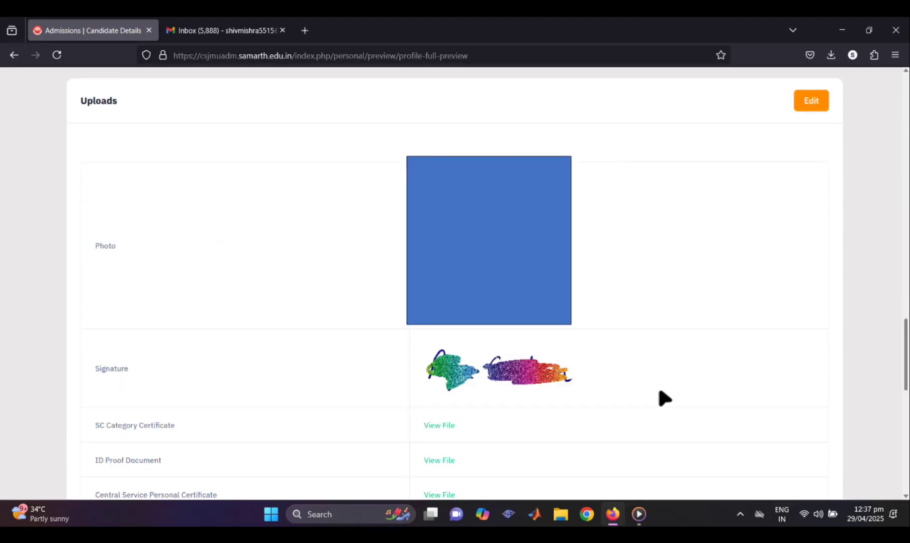
pyautogui.moveTo(503, 301); pyautogui.dragTo(551, 287)
pyautogui.moveTo(575, 403); pyautogui.dragTo(651, 385)
pyautogui.moveTo(526, 441); pyautogui.dragTo(517, 430)
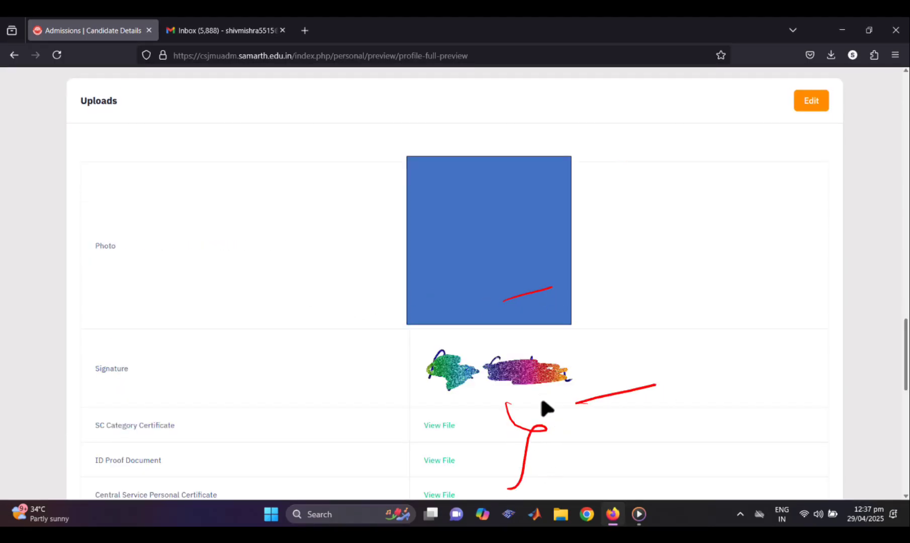
pyautogui.scroll(-6, 545, 402)
pyautogui.moveTo(427, 153); pyautogui.dragTo(506, 157)
# Step: Read the Declaration section, including the registration fee notice and the declaration statement with its checkbox
pyautogui.moveTo(103, 193); pyautogui.dragTo(65, 201)
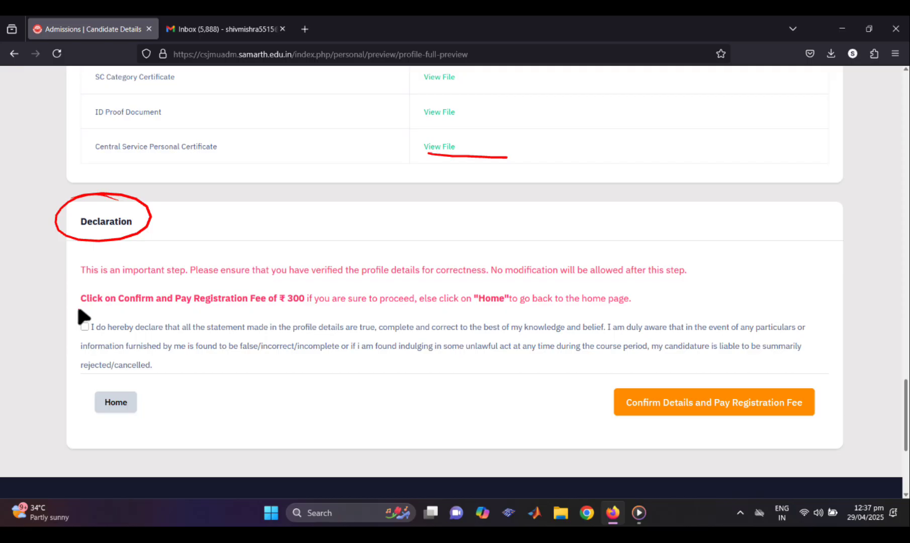
pyautogui.moveTo(78, 310)
pyautogui.mouseDown()
pyautogui.moveTo(335, 308)
pyautogui.moveTo(266, 317)
pyautogui.moveTo(301, 284)
pyautogui.moveTo(230, 297)
pyautogui.mouseUp()
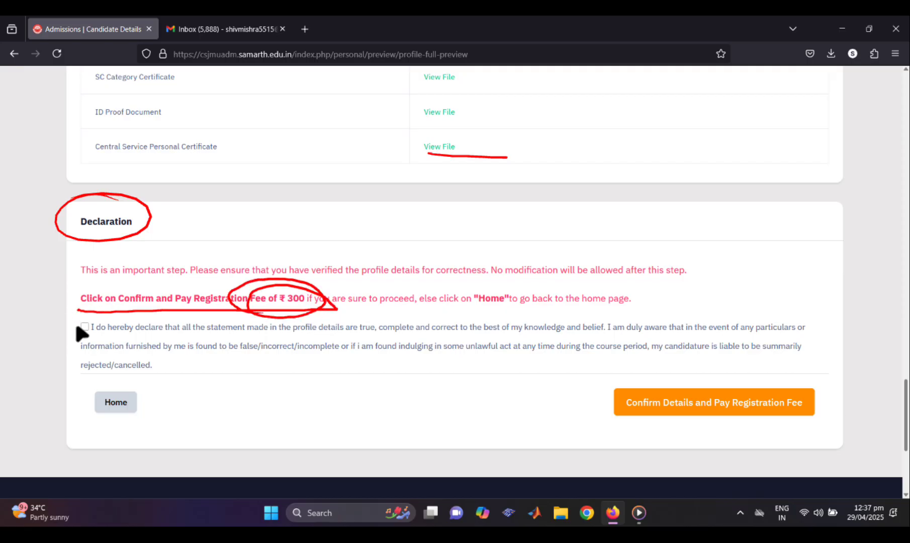
pyautogui.moveTo(78, 325)
pyautogui.mouseDown()
pyautogui.moveTo(75, 333)
pyautogui.moveTo(152, 318)
pyautogui.mouseUp()
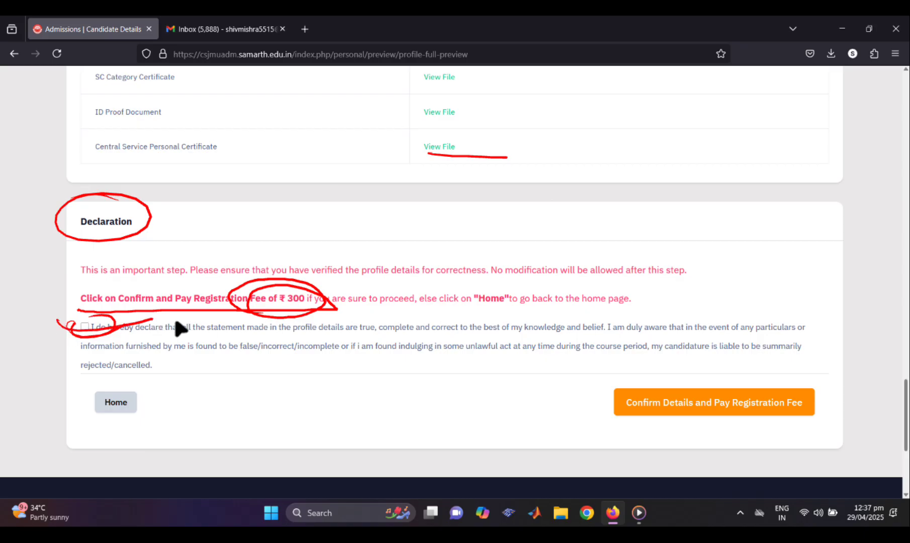
# Step: Accept the declaration and confirm submission of the profile to proceed to the registration fee payment
pyautogui.moveTo(712, 381)
pyautogui.mouseDown()
pyautogui.moveTo(757, 433)
pyautogui.moveTo(739, 372)
pyautogui.moveTo(595, 412)
pyautogui.moveTo(644, 379)
pyautogui.mouseUp()
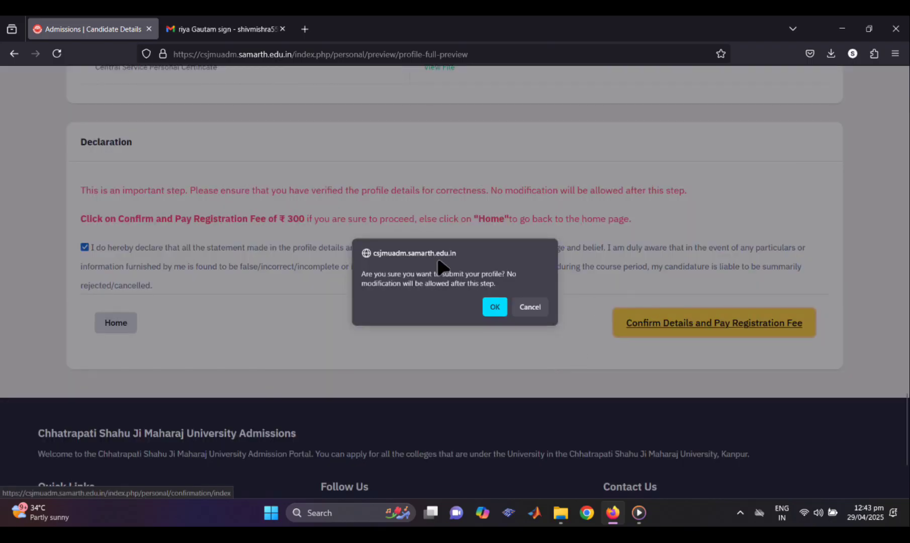
pyautogui.moveTo(436, 302); pyautogui.dragTo(529, 301)
pyautogui.press('Return')
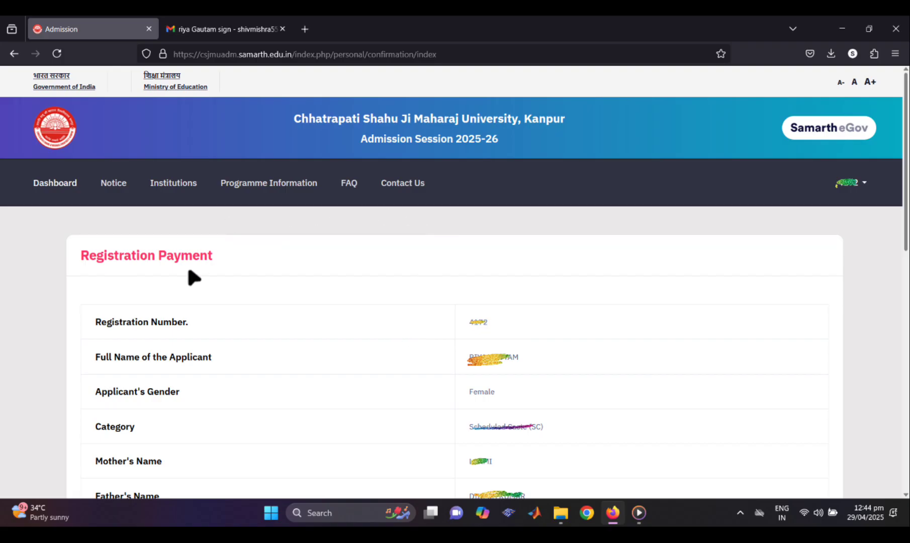
# Step: Review the applicant details, registration fee, total amount and SBI E-Pay option on the Registration Payment page
pyautogui.moveTo(486, 304); pyautogui.dragTo(479, 298)
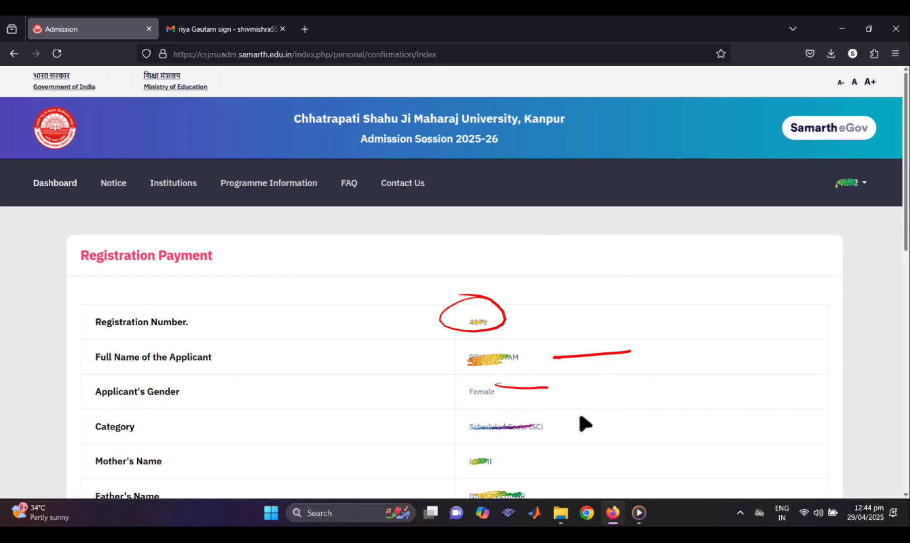
pyautogui.moveTo(517, 463); pyautogui.dragTo(561, 463)
pyautogui.moveTo(523, 490); pyautogui.dragTo(578, 488)
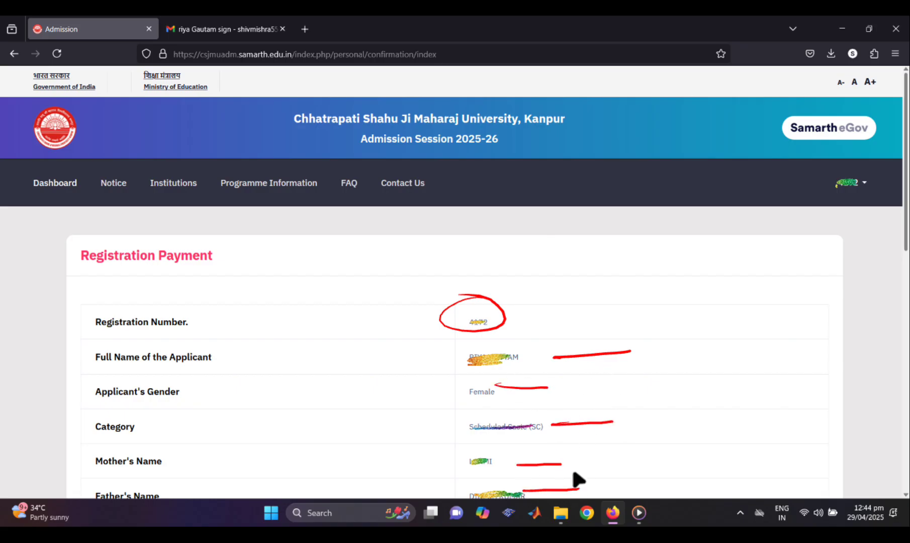
pyautogui.scroll(-5, 441, 469)
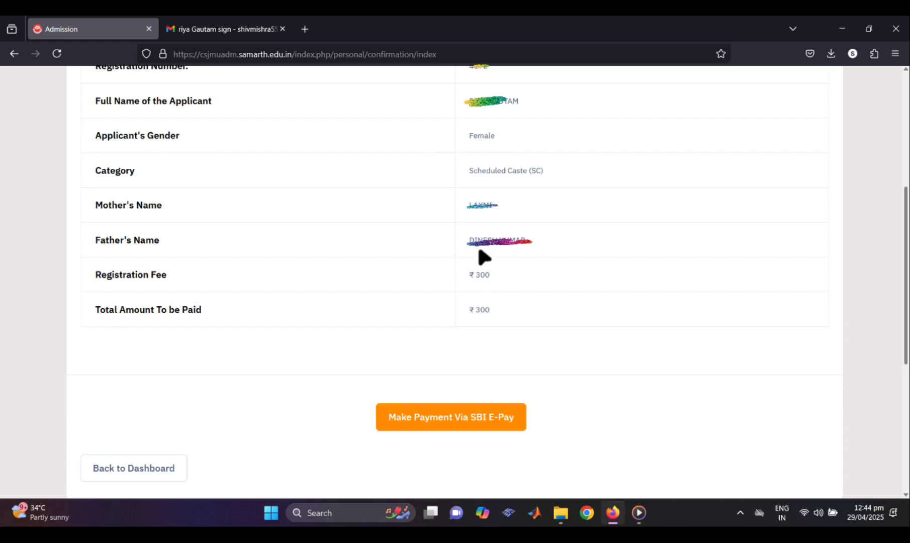
pyautogui.moveTo(444, 271); pyautogui.dragTo(459, 261)
pyautogui.moveTo(494, 315); pyautogui.dragTo(482, 330)
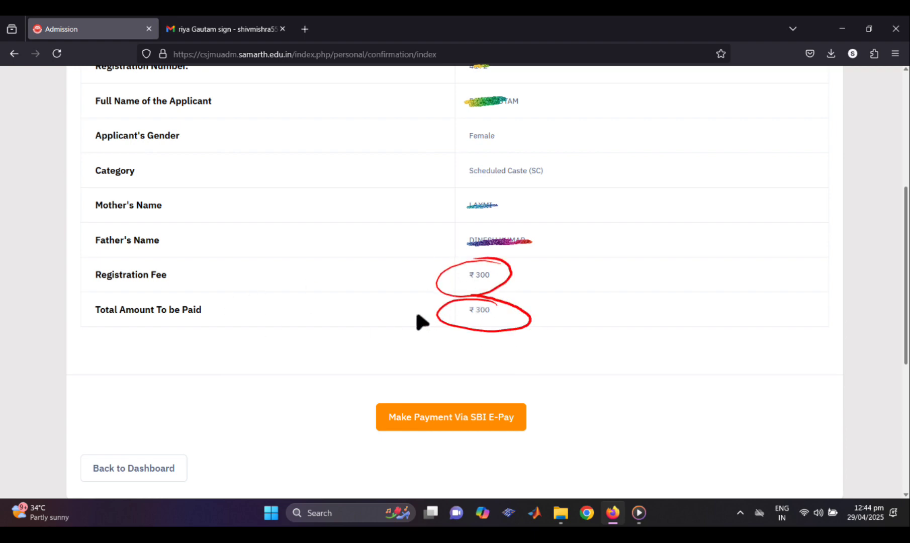
pyautogui.moveTo(506, 408)
pyautogui.mouseDown()
pyautogui.moveTo(371, 415)
pyautogui.moveTo(546, 417)
pyautogui.mouseUp()
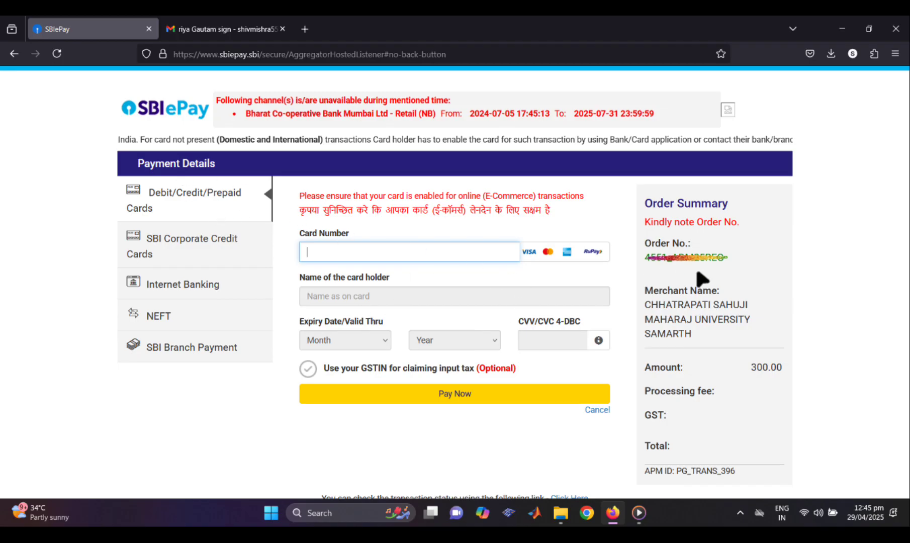
# Step: Check the order number and merchant in the SBI ePay order summary, along with the available payment methods
pyautogui.moveTo(737, 229)
pyautogui.mouseDown()
pyautogui.moveTo(621, 252)
pyautogui.moveTo(756, 263)
pyautogui.mouseUp()
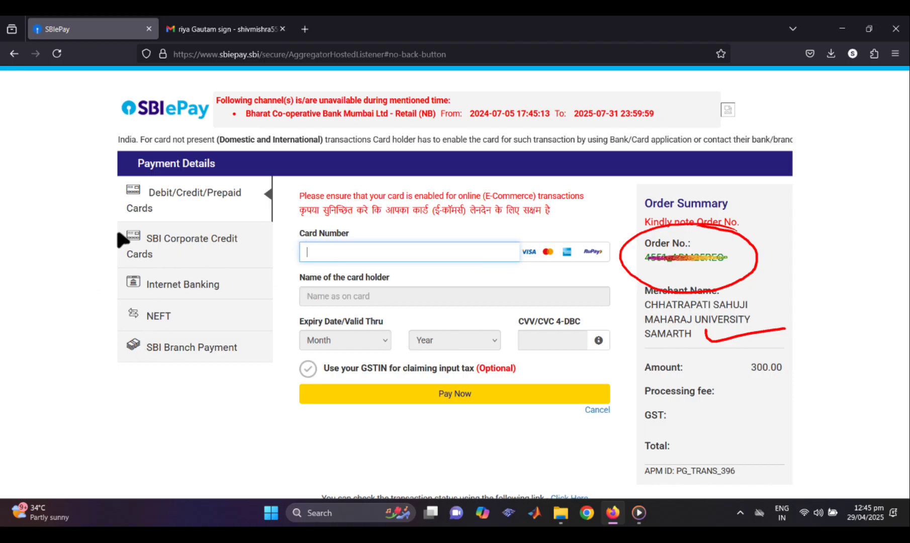
pyautogui.moveTo(86, 259); pyautogui.dragTo(108, 333)
pyautogui.moveTo(160, 205); pyautogui.dragTo(234, 204)
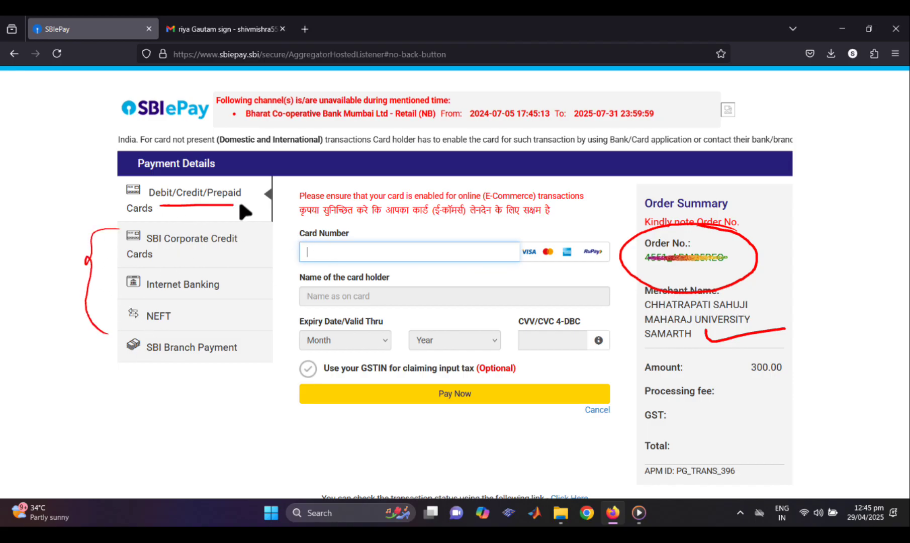
pyautogui.moveTo(159, 213); pyautogui.dragTo(227, 213)
# Step: Examine the card payment form's fields for card number, cardholder name, expiry date and CVV, and its payment option
pyautogui.moveTo(329, 255); pyautogui.dragTo(478, 251)
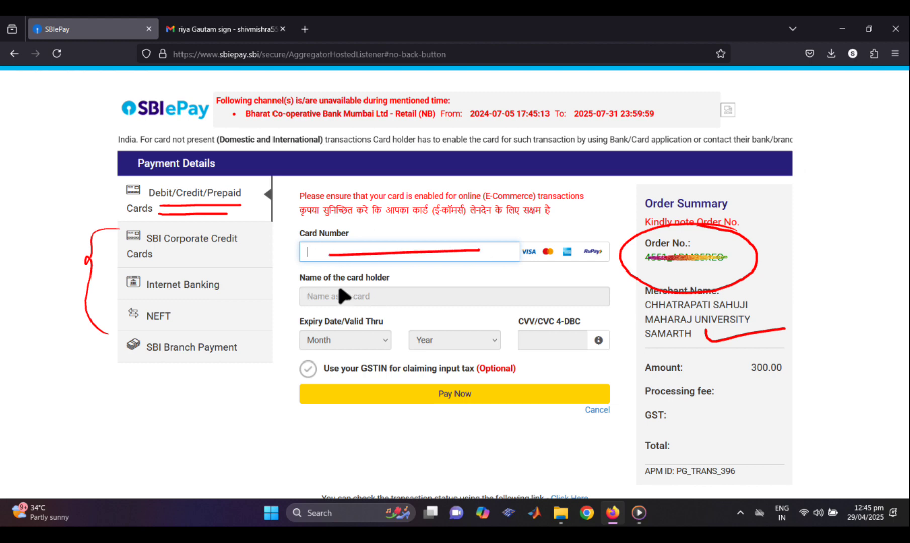
pyautogui.moveTo(391, 293); pyautogui.dragTo(502, 292)
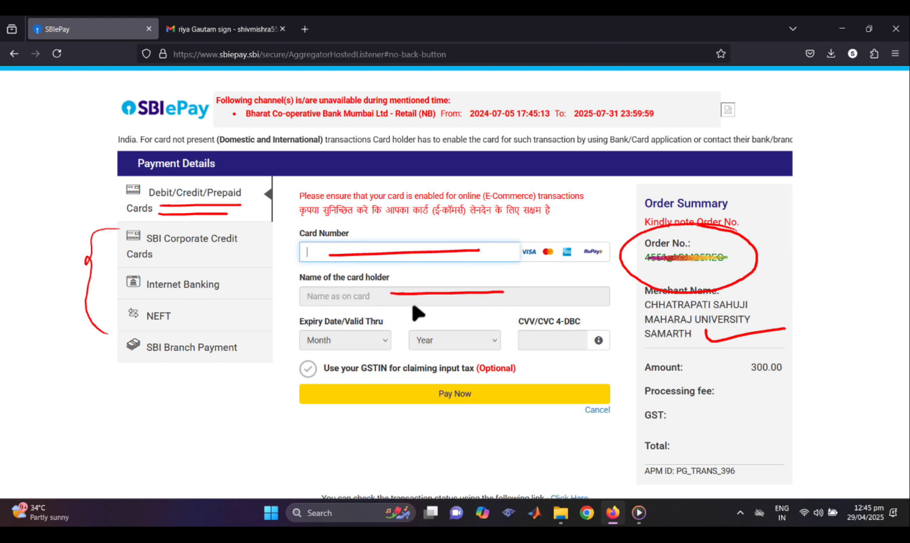
pyautogui.moveTo(441, 333); pyautogui.dragTo(511, 333)
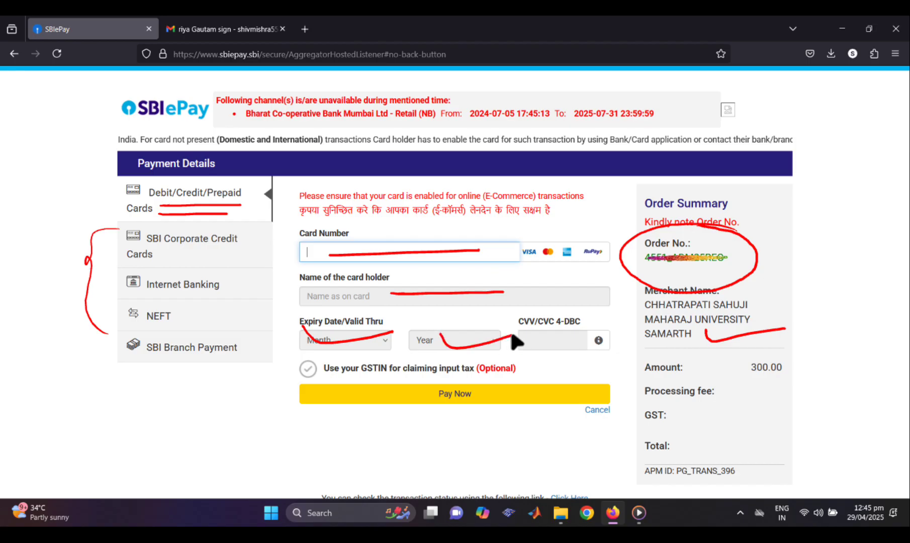
pyautogui.moveTo(566, 325)
pyautogui.mouseDown()
pyautogui.moveTo(558, 351)
pyautogui.moveTo(539, 312)
pyautogui.mouseUp()
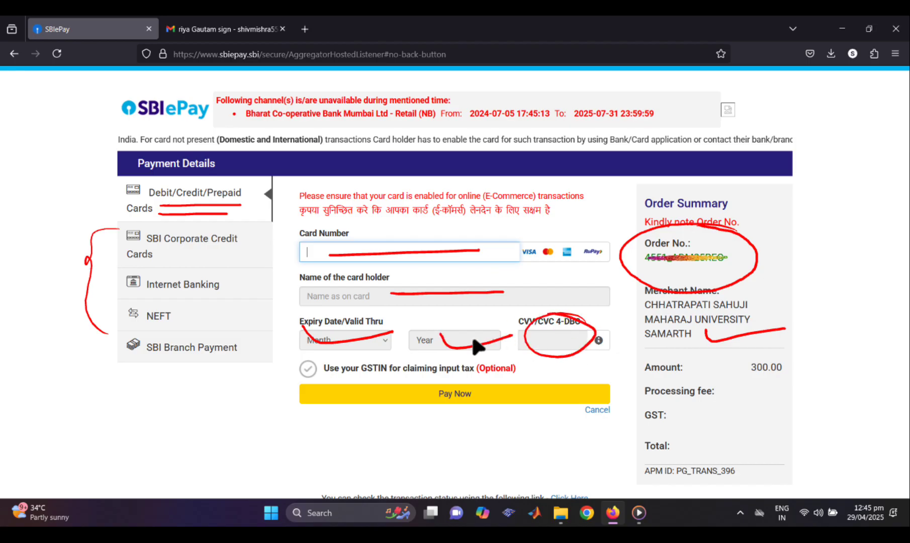
pyautogui.moveTo(554, 345)
pyautogui.mouseDown()
pyautogui.moveTo(573, 347)
pyautogui.moveTo(596, 332)
pyautogui.mouseUp()
pyautogui.moveTo(461, 378); pyautogui.dragTo(472, 389)
pyautogui.moveTo(402, 402); pyautogui.dragTo(497, 386)
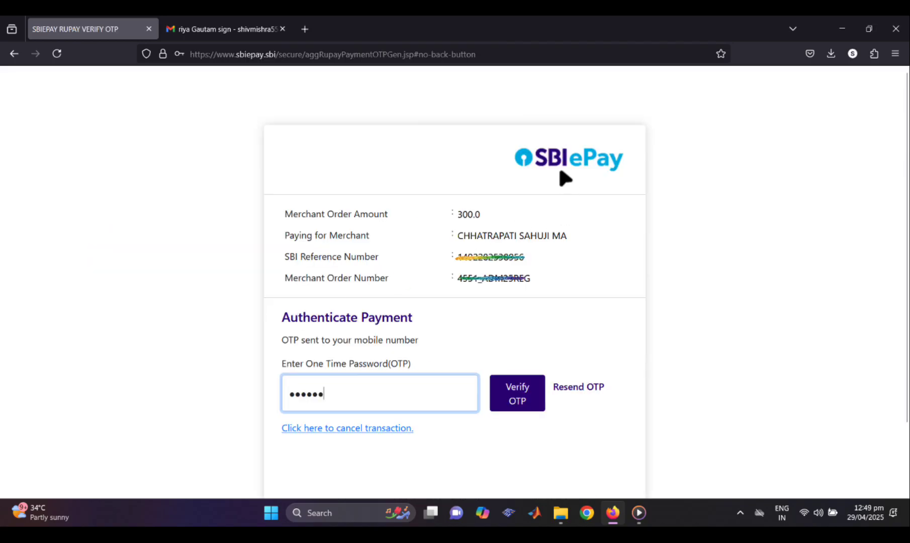
# Step: Check the order amount, merchant and reference details on SBI ePay, and verify the one-time password to authenticate the payment
pyautogui.moveTo(495, 189); pyautogui.dragTo(613, 195)
pyautogui.moveTo(470, 211)
pyautogui.mouseDown()
pyautogui.moveTo(459, 235)
pyautogui.moveTo(423, 214)
pyautogui.mouseUp()
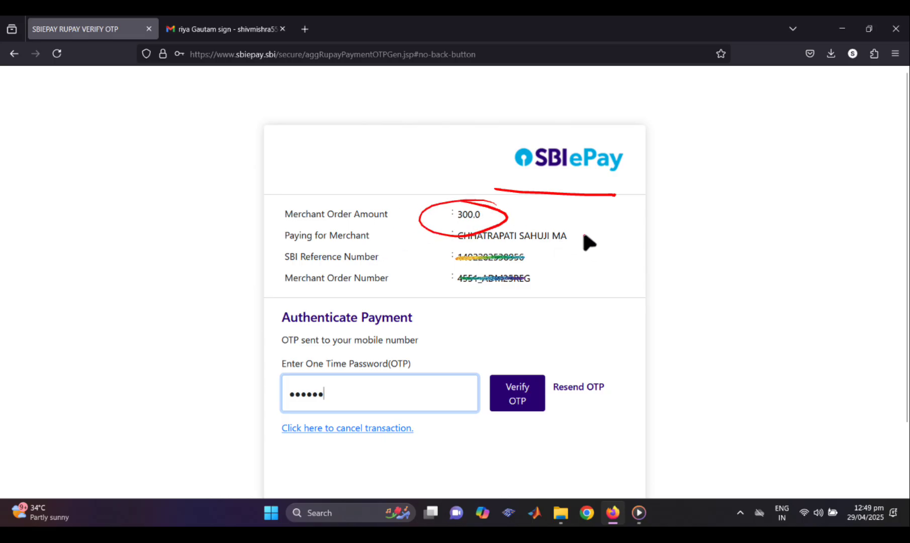
pyautogui.moveTo(539, 249)
pyautogui.mouseDown()
pyautogui.moveTo(422, 266)
pyautogui.moveTo(520, 272)
pyautogui.moveTo(409, 291)
pyautogui.mouseUp()
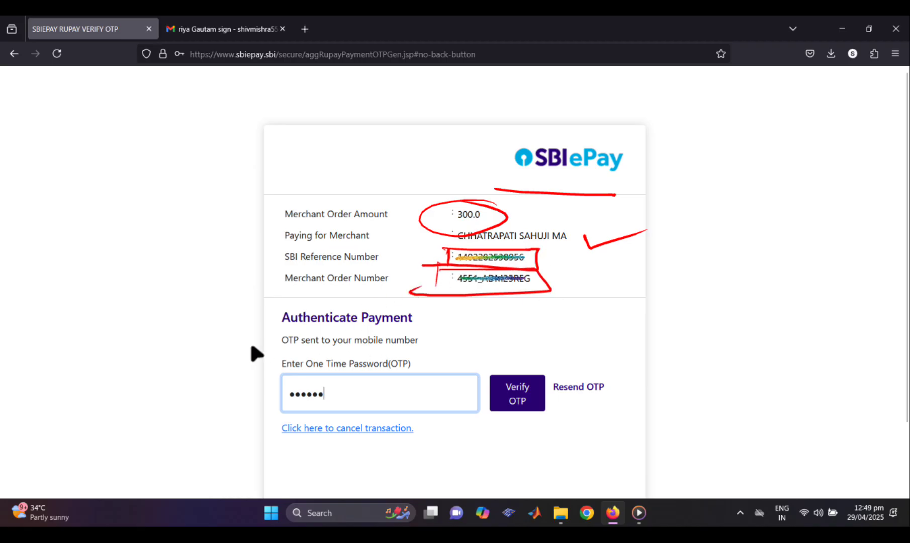
pyautogui.moveTo(233, 310); pyautogui.dragTo(362, 306)
pyautogui.moveTo(318, 354)
pyautogui.mouseDown()
pyautogui.moveTo(247, 389)
pyautogui.moveTo(352, 353)
pyautogui.mouseUp()
pyautogui.moveTo(459, 385); pyautogui.dragTo(521, 392)
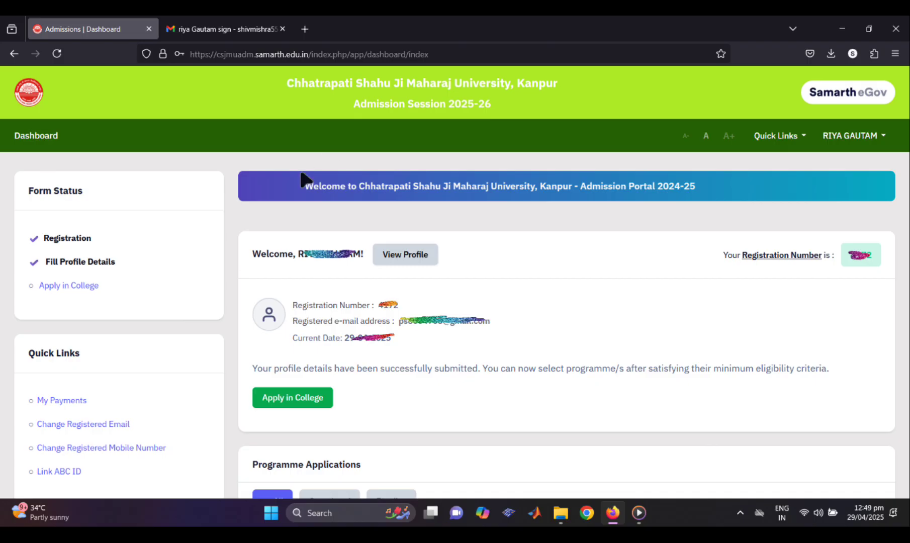
# Step: Review the form status, registration number, registered e-mail, current date and college application option on the admission dashboard
pyautogui.moveTo(84, 242)
pyautogui.mouseDown()
pyautogui.moveTo(136, 240)
pyautogui.moveTo(98, 272)
pyautogui.moveTo(197, 259)
pyautogui.mouseUp()
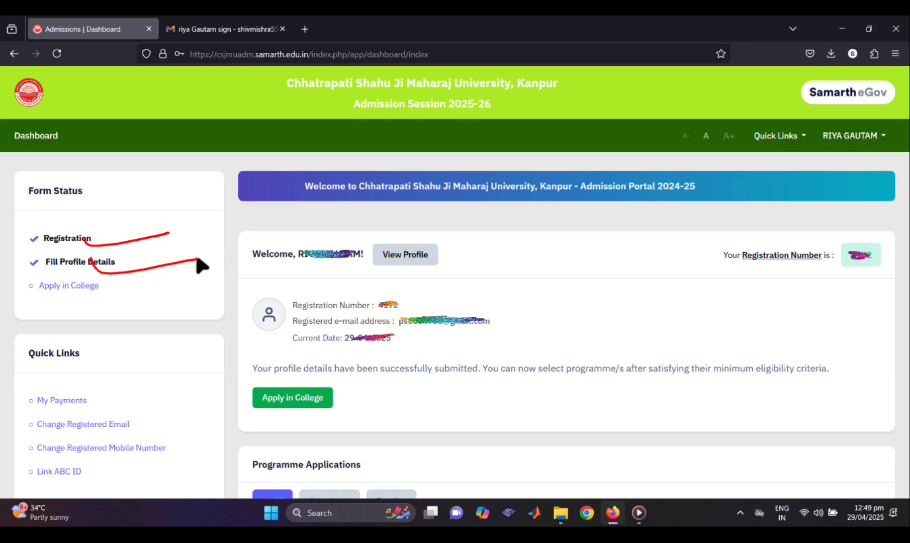
pyautogui.moveTo(34, 277); pyautogui.dragTo(27, 275)
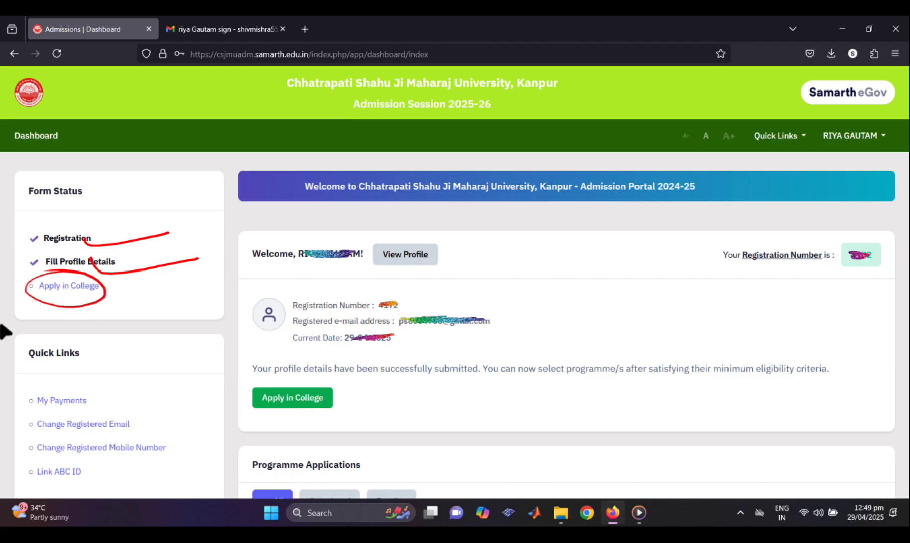
pyautogui.moveTo(339, 238); pyautogui.dragTo(301, 230)
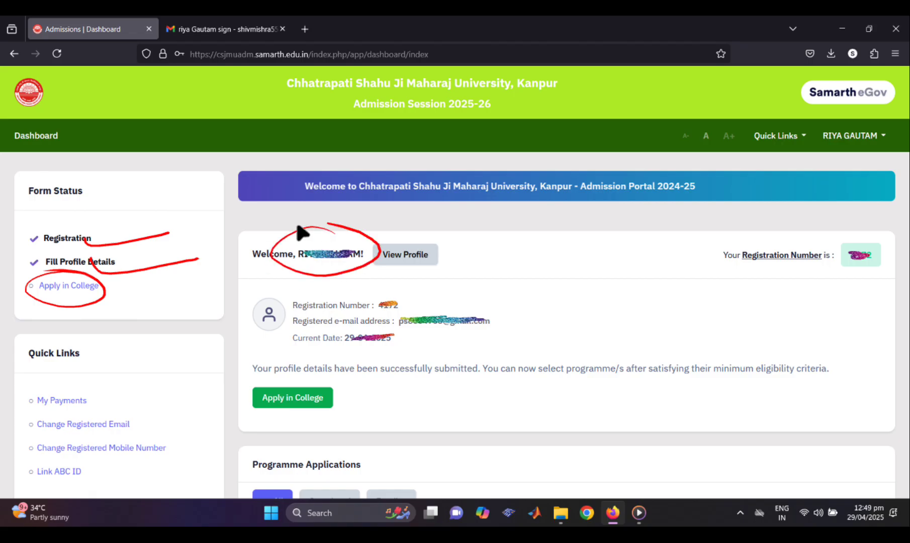
pyautogui.moveTo(377, 254); pyautogui.dragTo(418, 255)
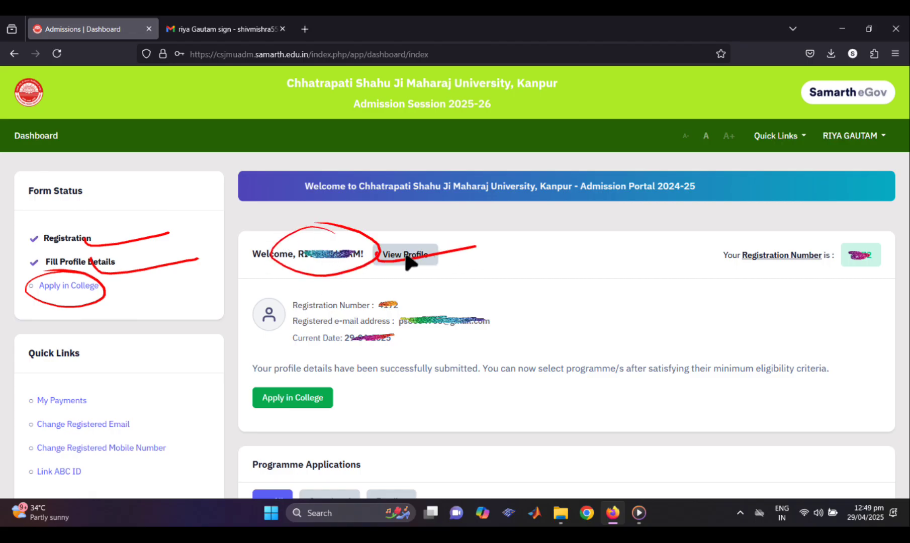
pyautogui.moveTo(791, 266); pyautogui.dragTo(859, 269)
pyautogui.moveTo(382, 295); pyautogui.dragTo(342, 289)
pyautogui.moveTo(500, 312)
pyautogui.mouseDown()
pyautogui.moveTo(418, 318)
pyautogui.moveTo(434, 310)
pyautogui.mouseUp()
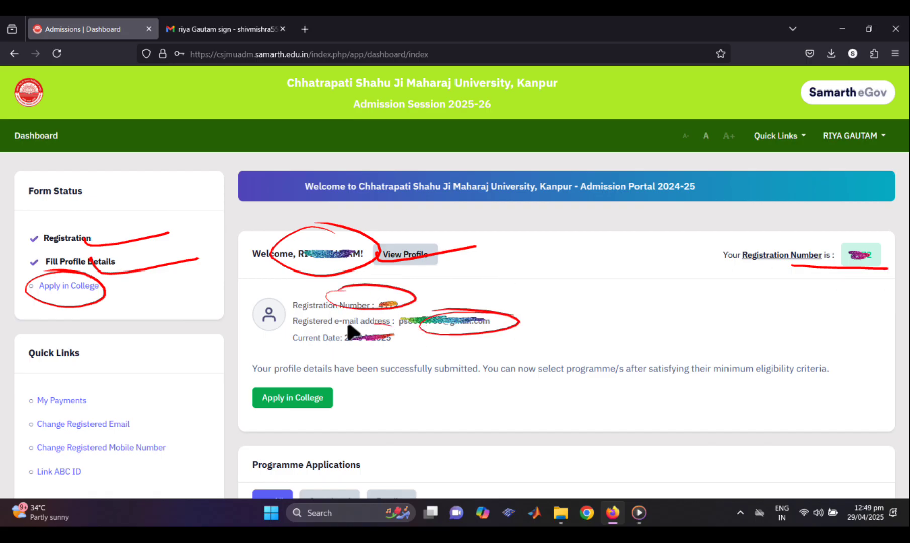
pyautogui.moveTo(351, 329); pyautogui.dragTo(354, 326)
pyautogui.moveTo(327, 373)
pyautogui.mouseDown()
pyautogui.moveTo(285, 380)
pyautogui.moveTo(341, 373)
pyautogui.mouseUp()
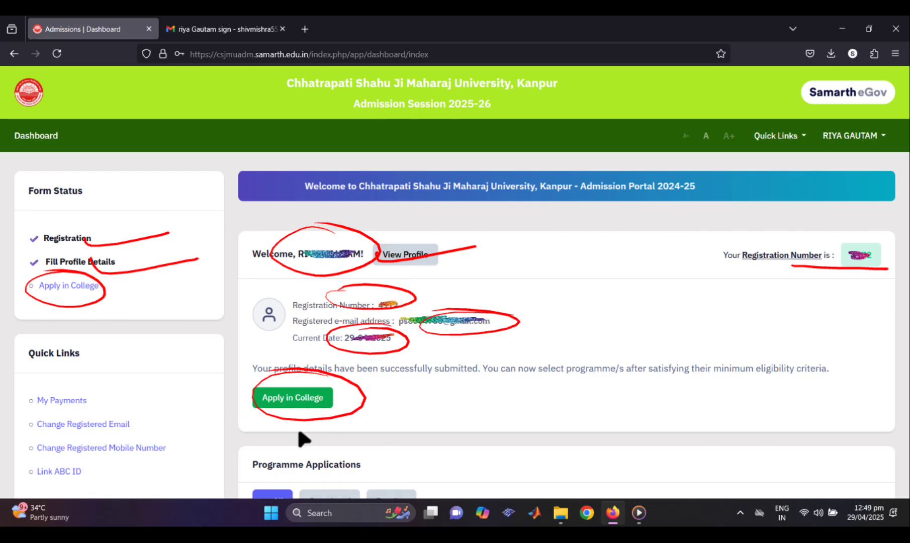
# Step: Check the Programme Applications section and start a new college application from it
pyautogui.scroll(-3, 206, 361)
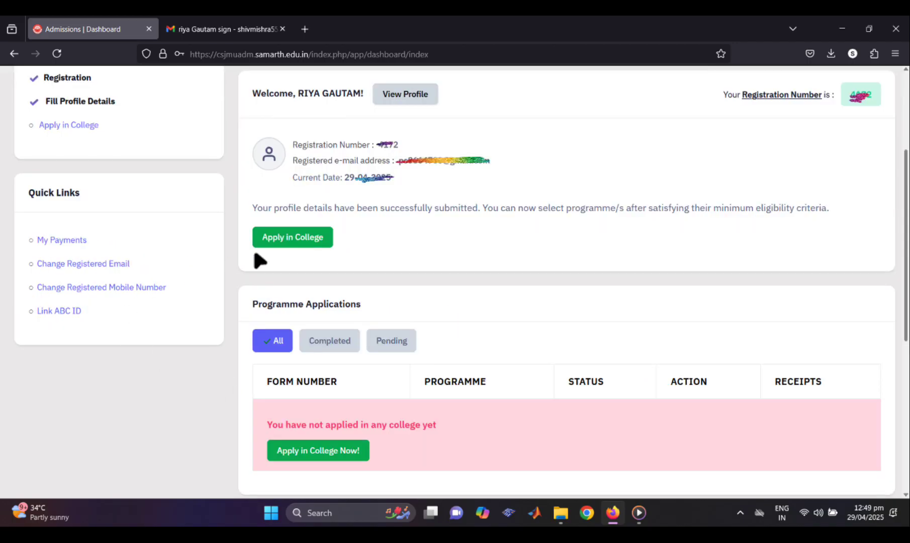
pyautogui.moveTo(240, 309); pyautogui.dragTo(417, 308)
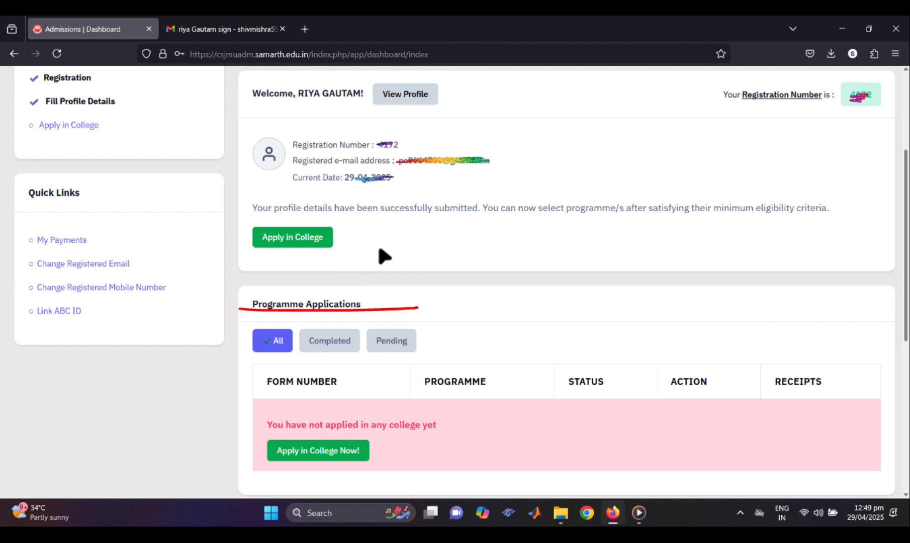
pyautogui.moveTo(260, 394); pyautogui.dragTo(320, 397)
pyautogui.moveTo(394, 408)
pyautogui.mouseDown()
pyautogui.moveTo(261, 413)
pyautogui.moveTo(393, 435)
pyautogui.mouseUp()
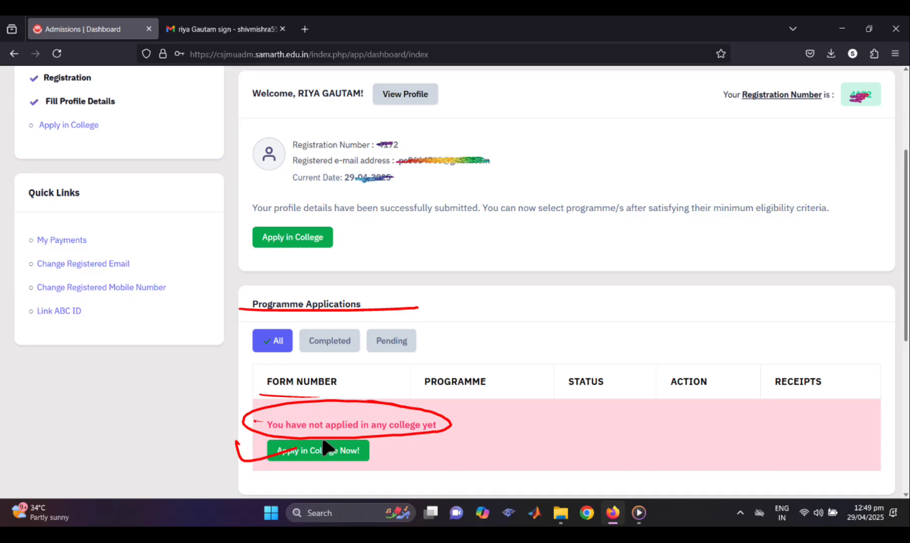
pyautogui.moveTo(238, 441); pyautogui.dragTo(333, 439)
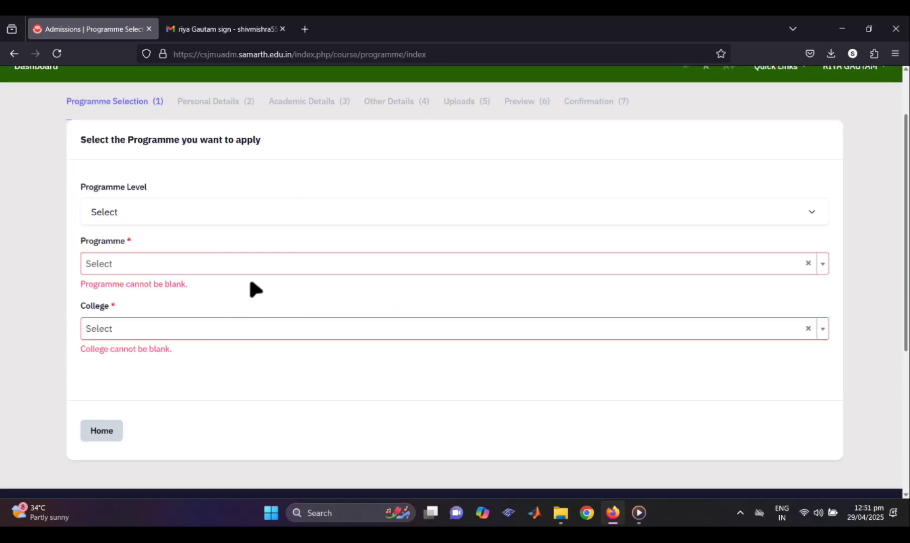
# Step: Set the programme level to BACHELOR (Under-Graduate Programmes) in the programme selection form
pyautogui.moveTo(278, 122)
pyautogui.mouseDown()
pyautogui.moveTo(264, 168)
pyautogui.moveTo(237, 114)
pyautogui.mouseUp()
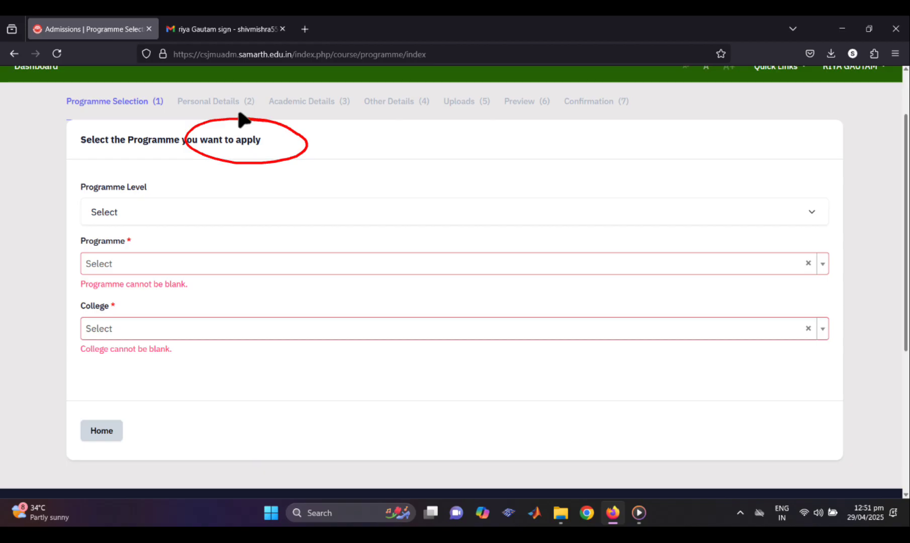
pyautogui.moveTo(281, 149); pyautogui.dragTo(354, 134)
pyautogui.moveTo(156, 171)
pyautogui.mouseDown()
pyautogui.moveTo(145, 217)
pyautogui.moveTo(108, 194)
pyautogui.moveTo(58, 181)
pyautogui.moveTo(66, 182)
pyautogui.mouseUp()
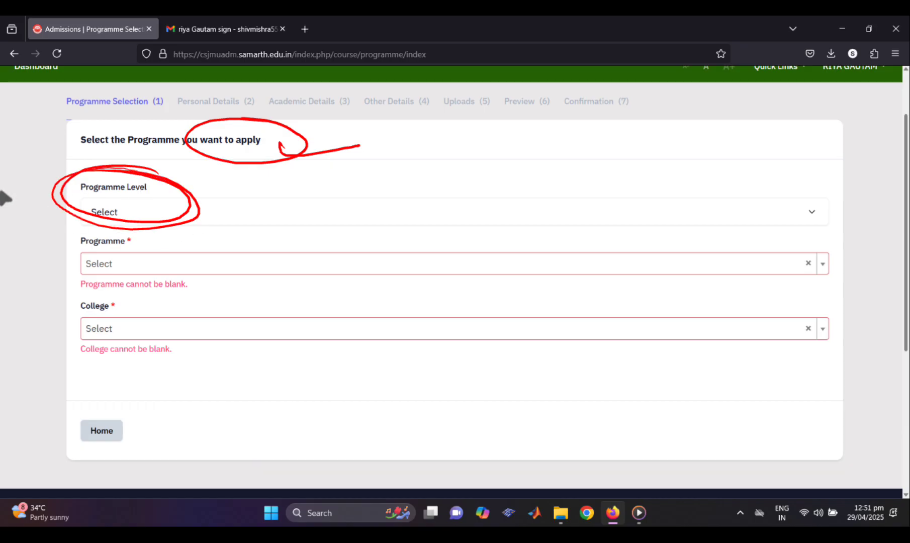
pyautogui.click(151, 212)
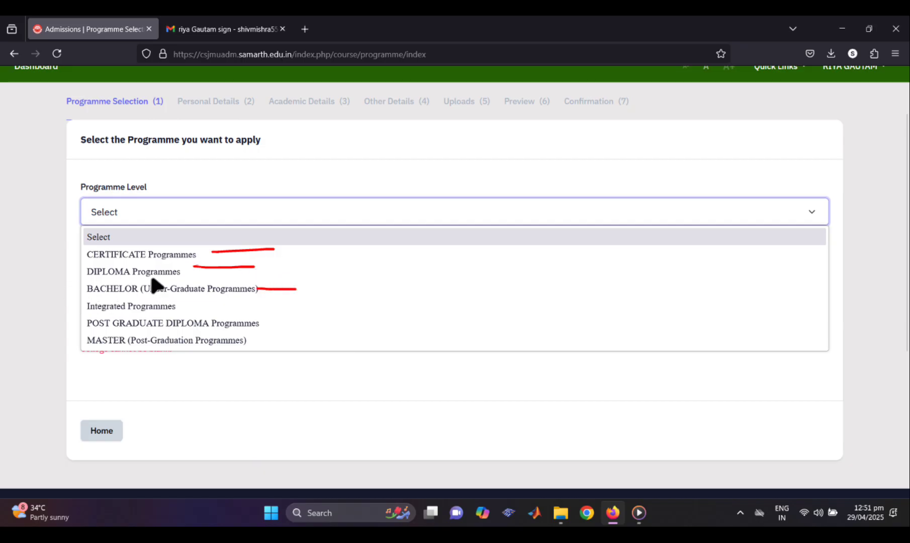
pyautogui.moveTo(74, 299)
pyautogui.mouseDown()
pyautogui.moveTo(102, 275)
pyautogui.moveTo(143, 282)
pyautogui.mouseUp()
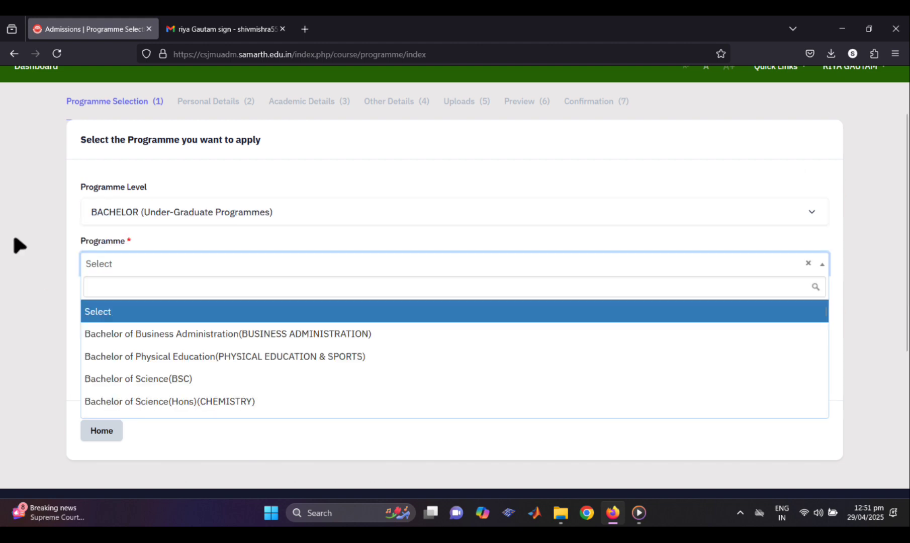
# Step: Search the available programmes for COMPUTER and select Bachelor of Computer Applications(COMPUTER APPLICATION)
pyautogui.moveTo(151, 261); pyautogui.dragTo(185, 248)
pyautogui.moveTo(59, 322); pyautogui.dragTo(133, 327)
pyautogui.moveTo(61, 374); pyautogui.dragTo(141, 373)
pyautogui.moveTo(45, 397); pyautogui.dragTo(117, 408)
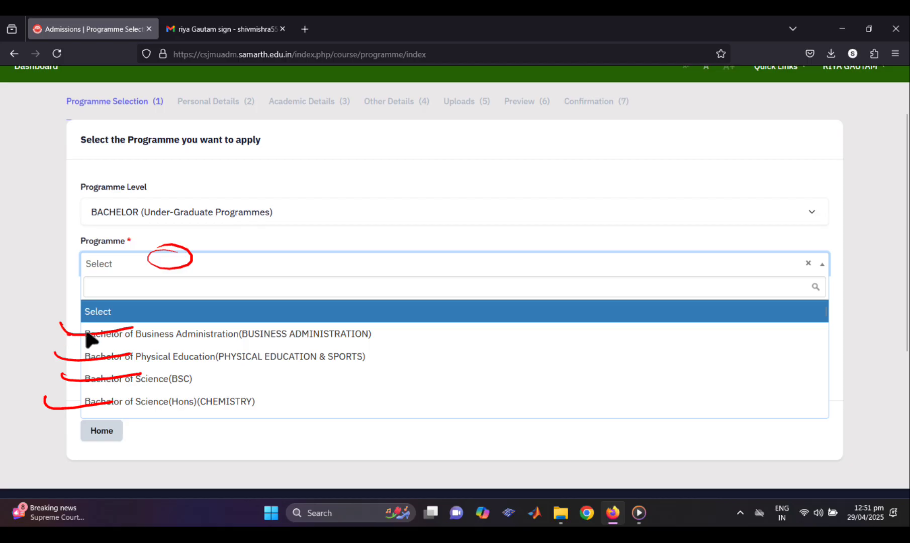
pyautogui.moveTo(55, 353); pyautogui.dragTo(133, 352)
pyautogui.write('COMPUTER')
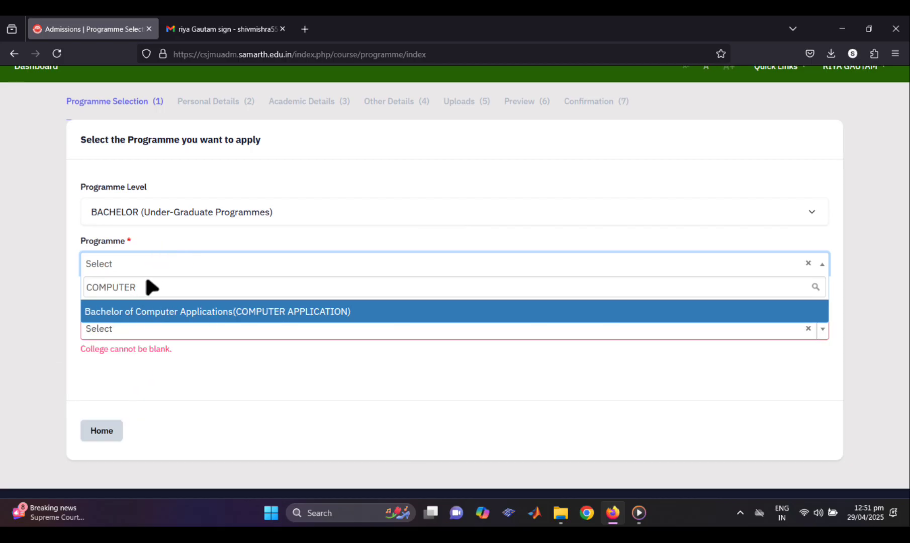
pyautogui.moveTo(135, 317); pyautogui.dragTo(245, 318)
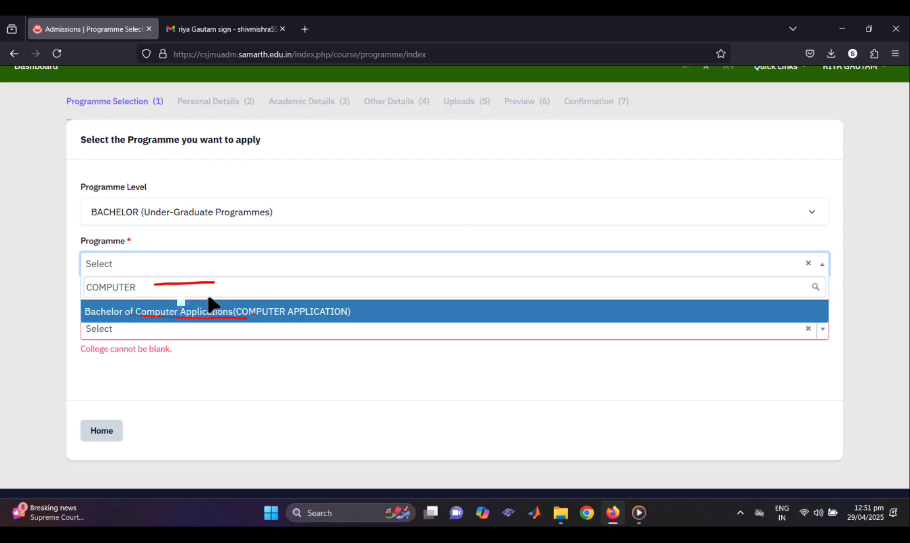
pyautogui.click(206, 311)
# Step: Choose School of Engineering and Technology as the college and proceed with the programme selection
pyautogui.click(152, 301)
pyautogui.moveTo(88, 314); pyautogui.dragTo(115, 280)
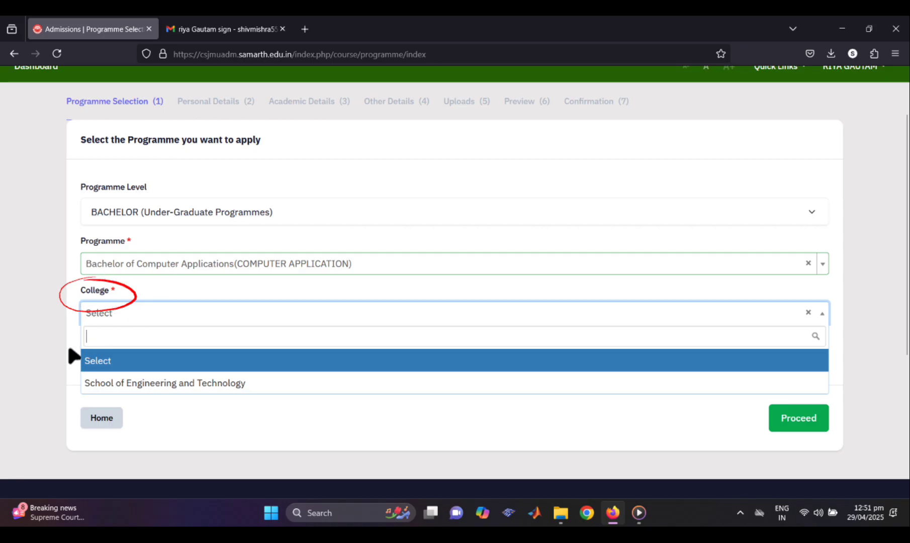
pyautogui.moveTo(48, 376); pyautogui.dragTo(123, 371)
pyautogui.moveTo(251, 361); pyautogui.dragTo(197, 388)
pyautogui.moveTo(256, 378); pyautogui.dragTo(216, 359)
pyautogui.moveTo(295, 382); pyautogui.dragTo(287, 380)
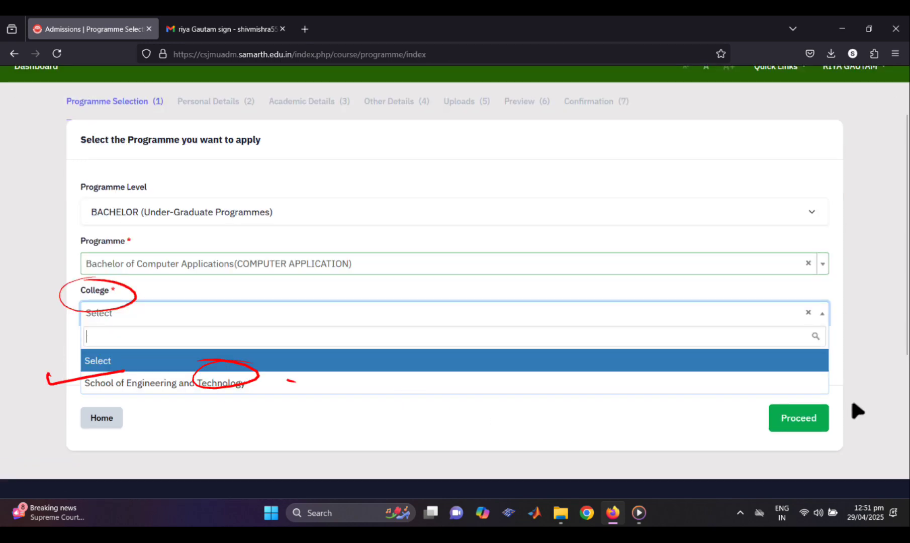
pyautogui.moveTo(734, 398)
pyautogui.mouseDown()
pyautogui.moveTo(769, 434)
pyautogui.moveTo(820, 418)
pyautogui.moveTo(734, 416)
pyautogui.mouseUp()
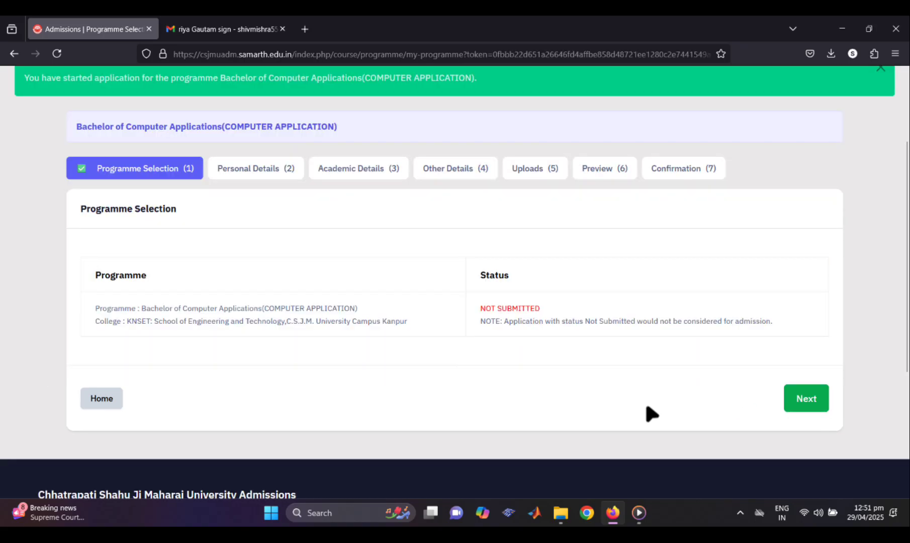
# Step: Review the selected programme, college, application status and its note, and continue to the Personal Details stage
pyautogui.moveTo(40, 155)
pyautogui.mouseDown()
pyautogui.moveTo(103, 158)
pyautogui.moveTo(117, 149)
pyautogui.mouseUp()
pyautogui.moveTo(196, 115)
pyautogui.mouseDown()
pyautogui.moveTo(48, 132)
pyautogui.moveTo(187, 145)
pyautogui.mouseUp()
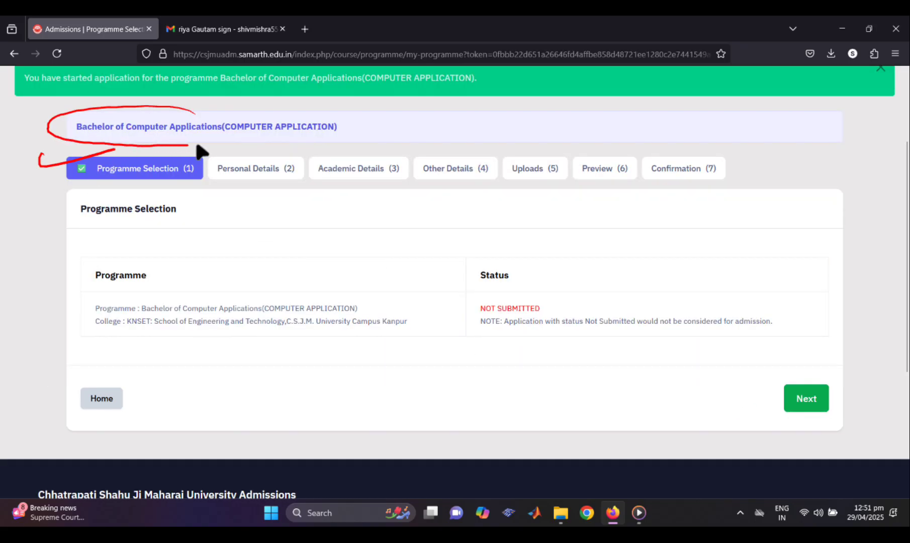
pyautogui.moveTo(215, 106); pyautogui.dragTo(125, 111)
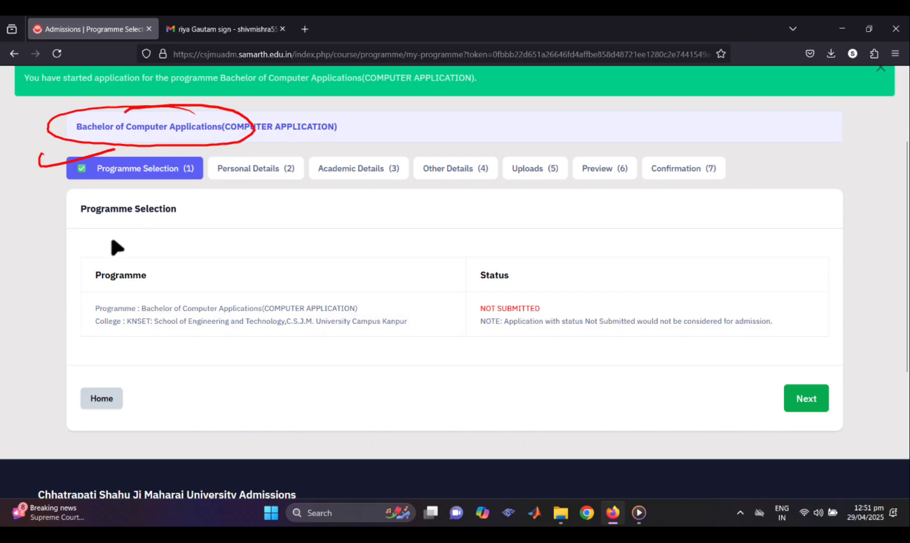
pyautogui.moveTo(141, 246); pyautogui.dragTo(173, 258)
pyautogui.moveTo(175, 315); pyautogui.dragTo(336, 314)
pyautogui.moveTo(135, 330); pyautogui.dragTo(254, 330)
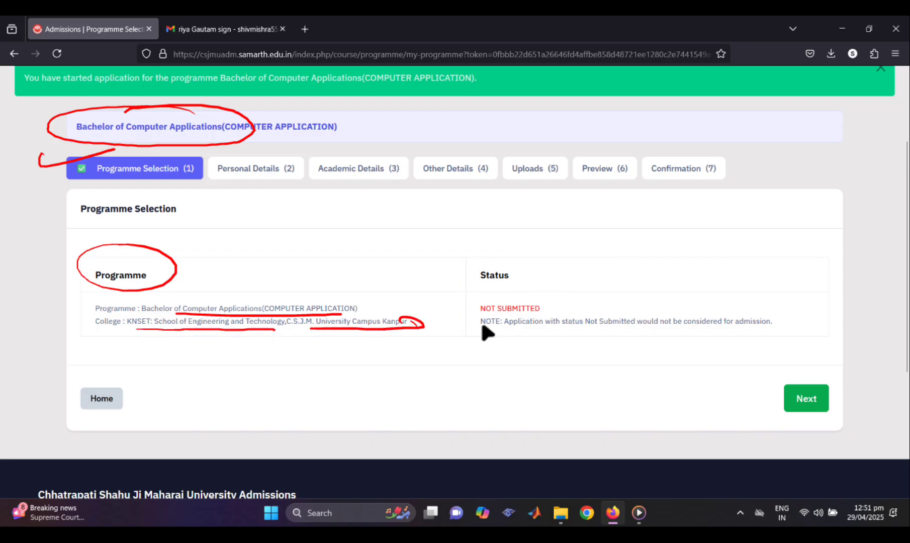
pyautogui.moveTo(520, 330); pyautogui.dragTo(564, 330)
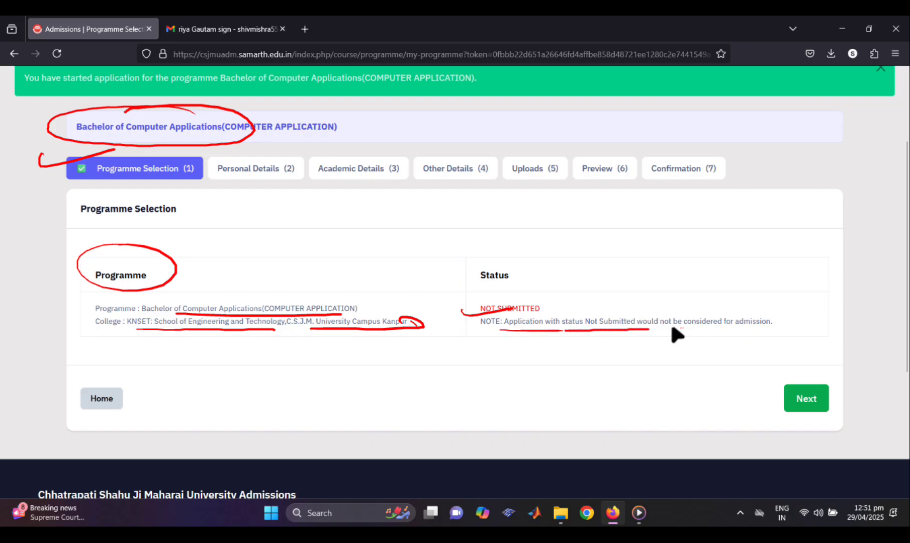
pyautogui.moveTo(659, 329); pyautogui.dragTo(789, 326)
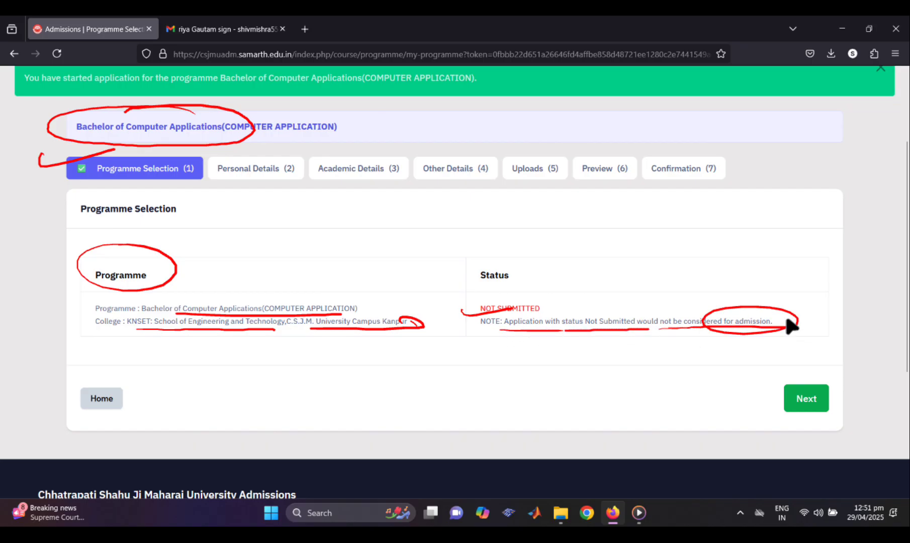
pyautogui.moveTo(562, 350); pyautogui.dragTo(650, 345)
pyautogui.moveTo(740, 374); pyautogui.dragTo(864, 380)
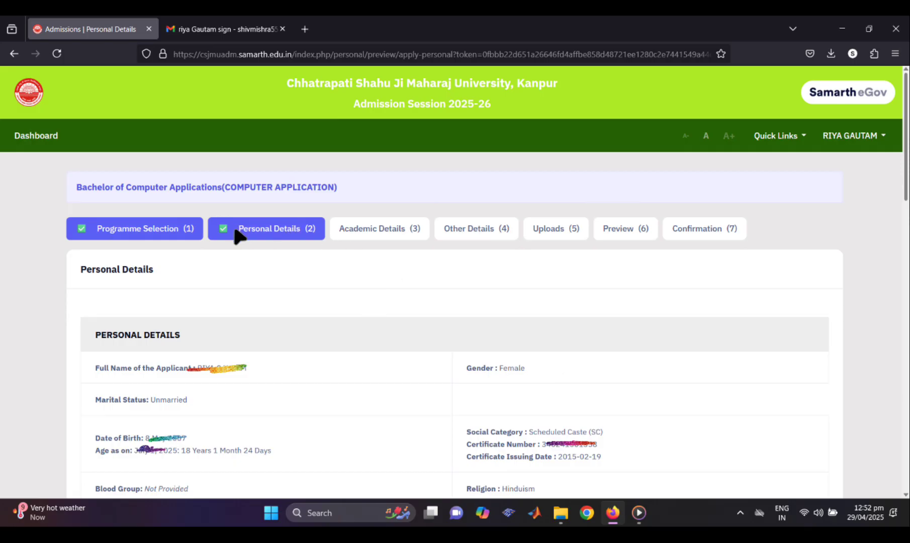
# Step: Review the personal, family and other category/quota details in the application, and continue to the Academic Details stage
pyautogui.moveTo(215, 245); pyautogui.dragTo(312, 243)
pyautogui.moveTo(662, 331)
pyautogui.mouseDown()
pyautogui.moveTo(683, 371)
pyautogui.moveTo(632, 441)
pyautogui.mouseUp()
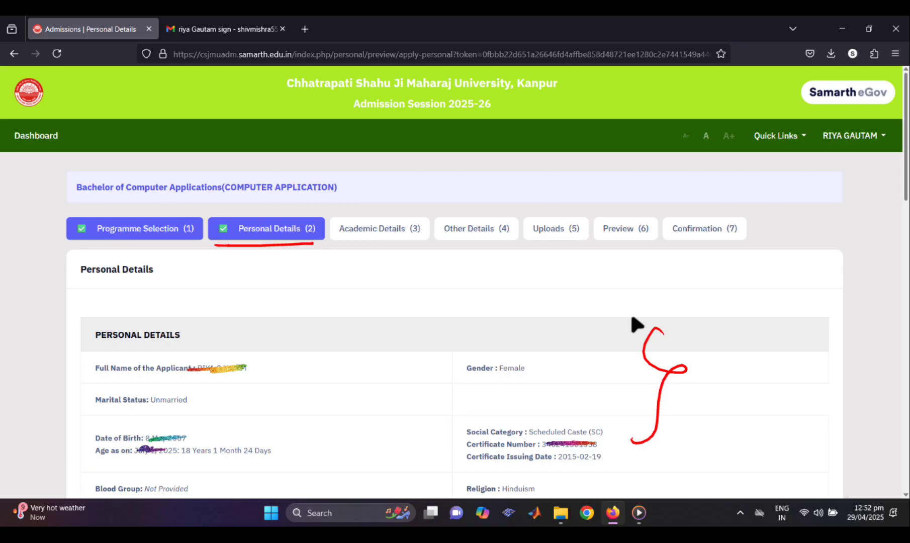
pyautogui.click(520, 310)
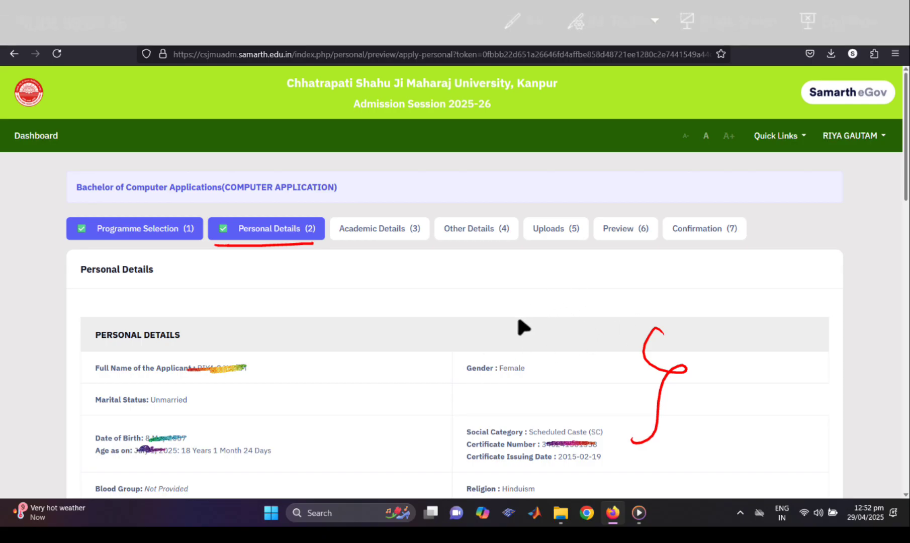
pyautogui.click(518, 320)
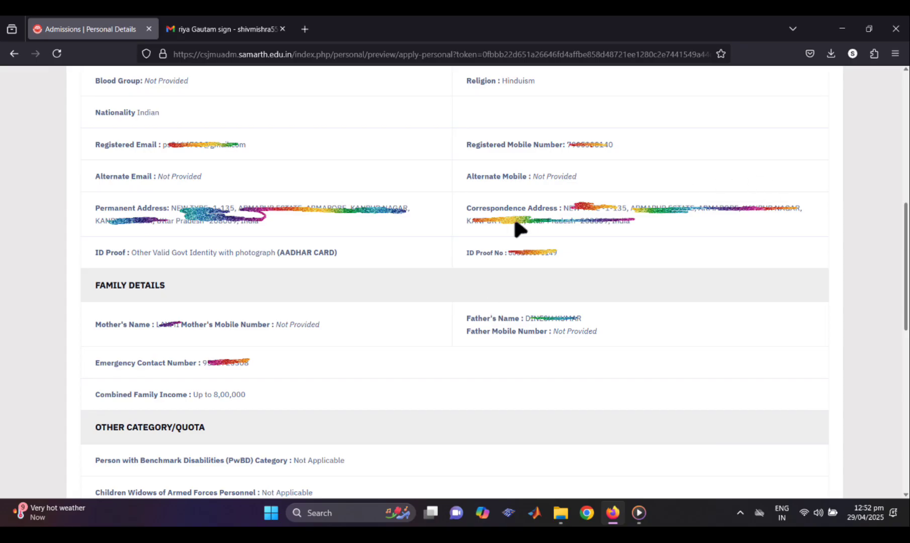
pyautogui.click(413, 305)
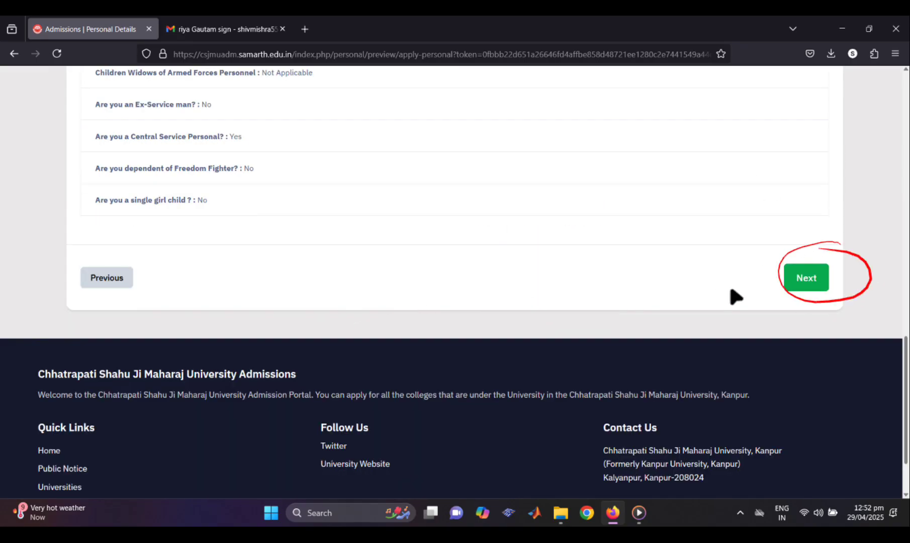
pyautogui.click(703, 294)
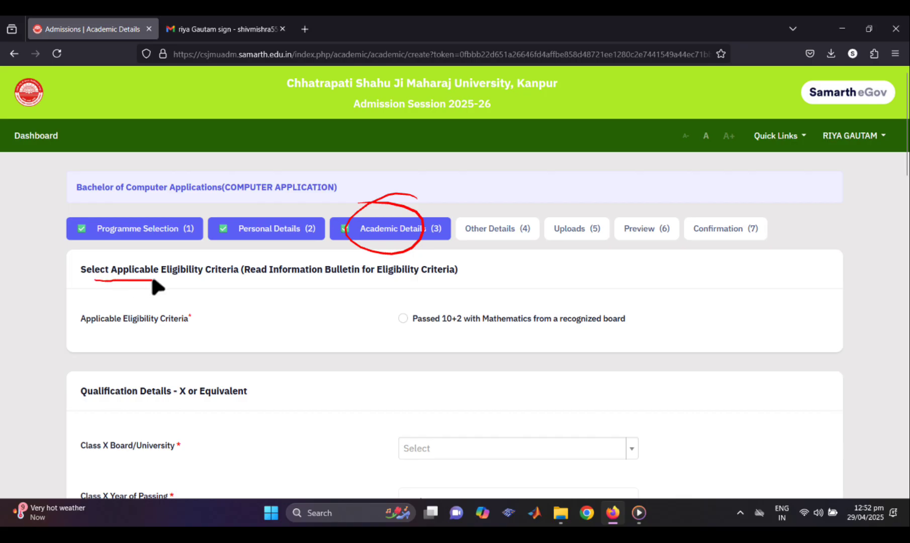
# Step: Examine the applicable eligibility criteria and the Class X board/university and year of passing fields on the Academic Details form
pyautogui.moveTo(169, 277); pyautogui.dragTo(278, 284)
pyautogui.moveTo(441, 322); pyautogui.dragTo(555, 322)
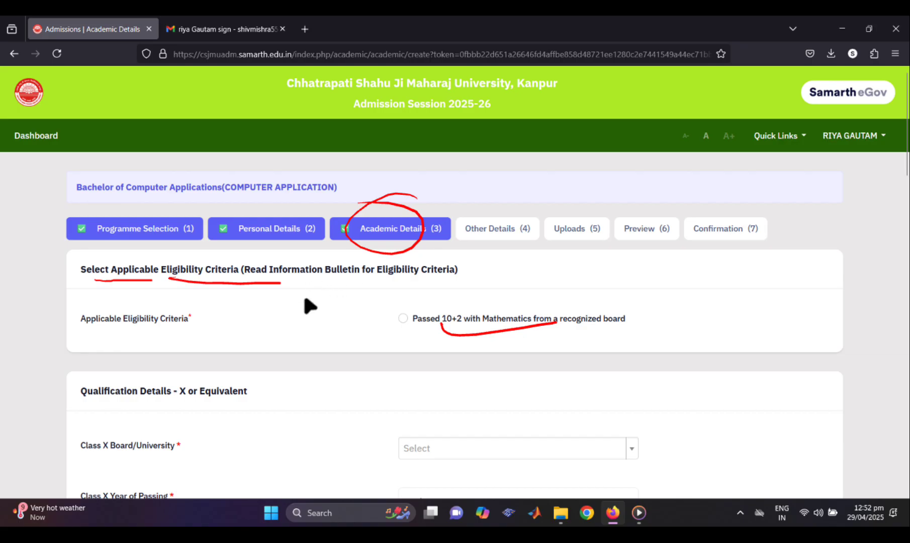
pyautogui.moveTo(377, 330); pyautogui.dragTo(467, 305)
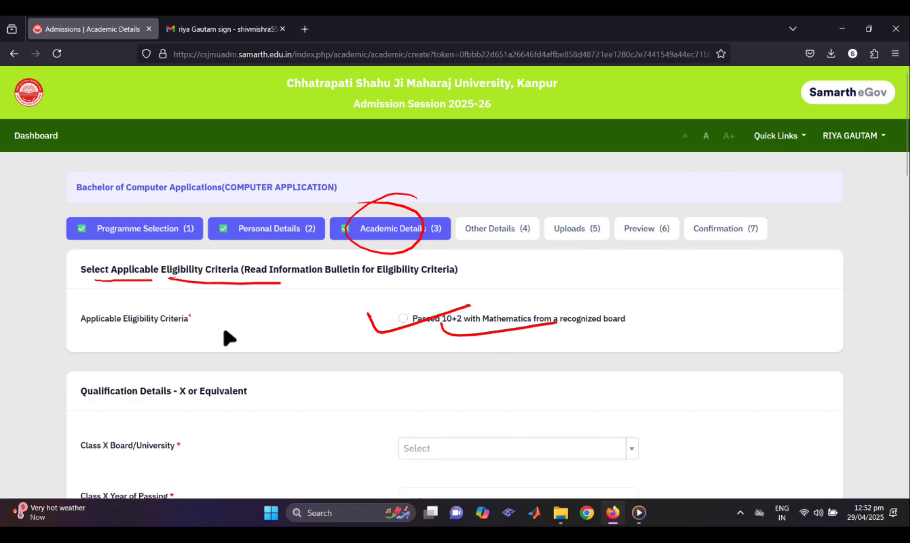
pyautogui.moveTo(83, 365); pyautogui.dragTo(71, 386)
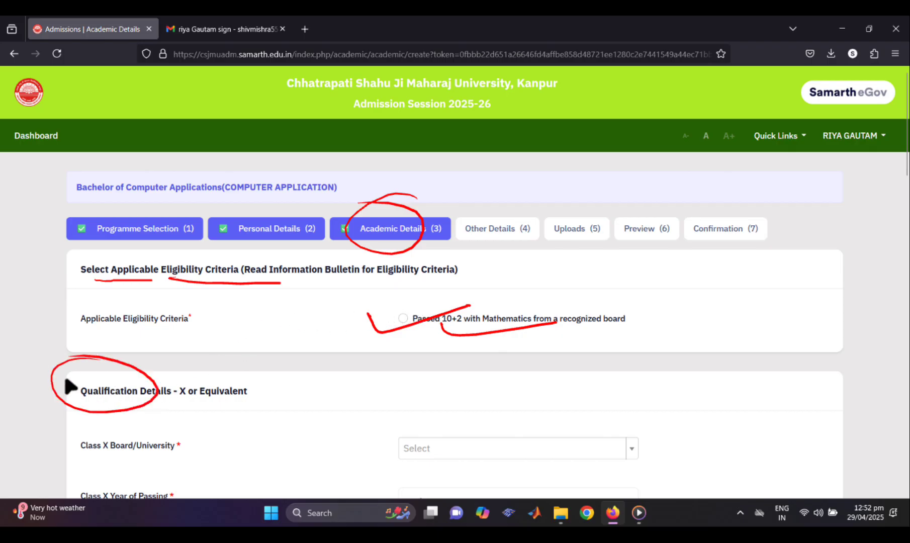
pyautogui.moveTo(172, 394); pyautogui.dragTo(262, 395)
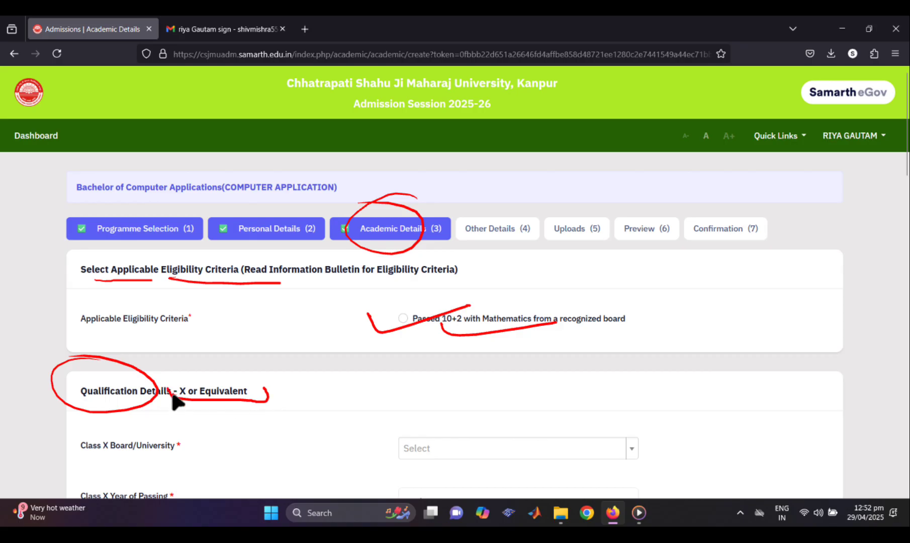
pyautogui.moveTo(256, 399); pyautogui.dragTo(292, 385)
pyautogui.moveTo(141, 428); pyautogui.dragTo(108, 433)
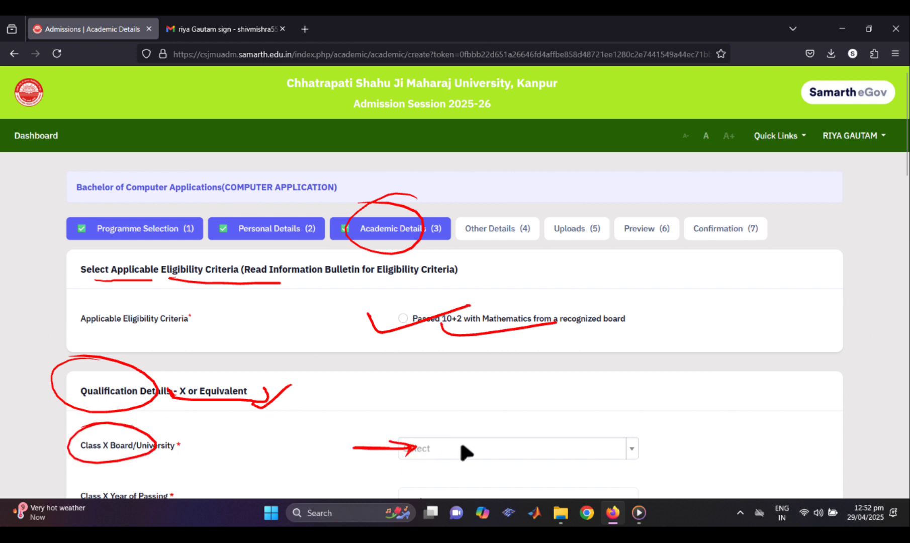
pyautogui.moveTo(476, 447); pyautogui.dragTo(582, 440)
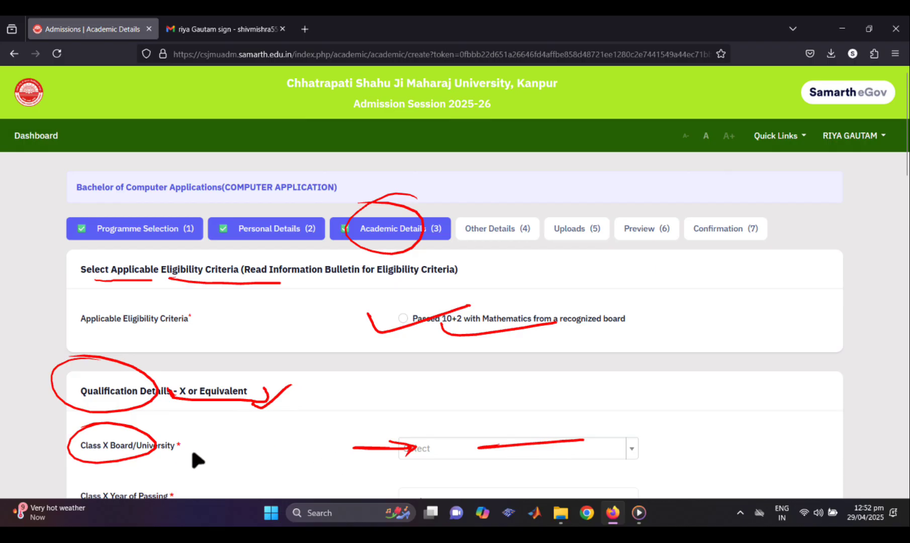
pyautogui.moveTo(93, 500); pyautogui.dragTo(89, 474)
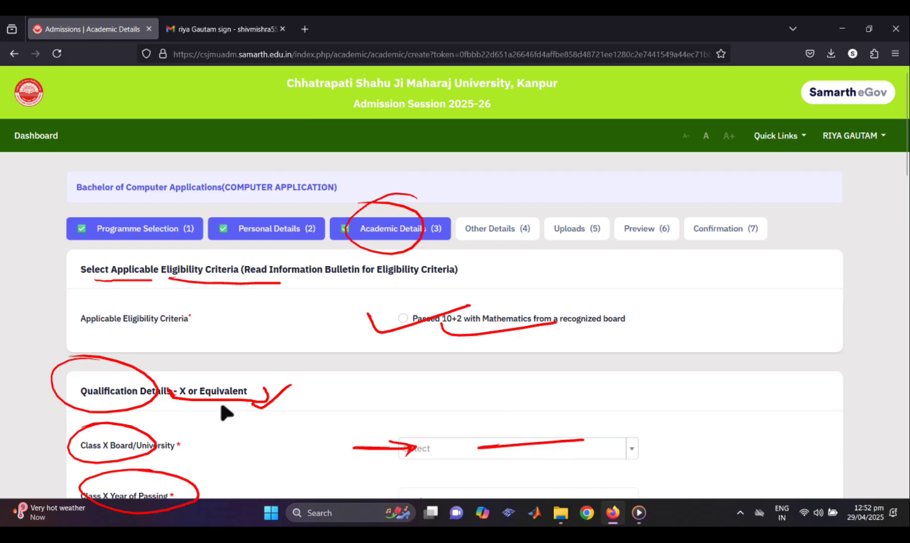
# Step: Check the Class X year of passing and percentage fields, including the instruction for converting CGPA to an equivalent percentage
pyautogui.scroll(-8, 223, 410)
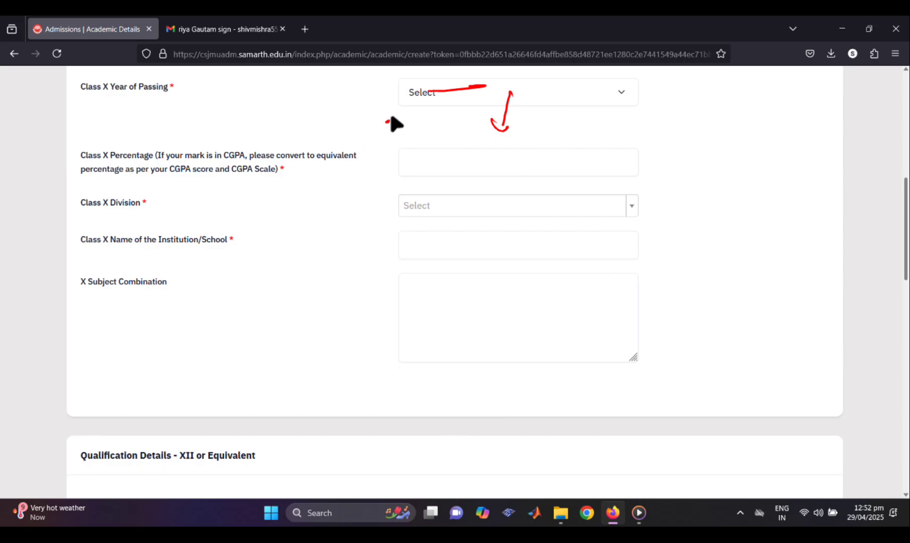
pyautogui.moveTo(103, 376)
pyautogui.mouseDown()
pyautogui.moveTo(132, 318)
pyautogui.moveTo(183, 389)
pyautogui.moveTo(68, 388)
pyautogui.mouseUp()
pyautogui.moveTo(141, 373); pyautogui.dragTo(145, 365)
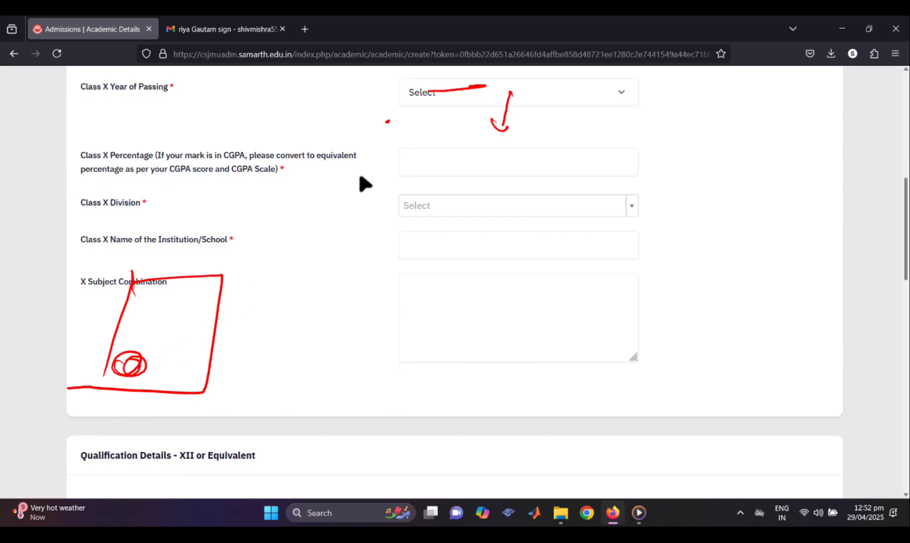
pyautogui.moveTo(495, 105); pyautogui.dragTo(607, 95)
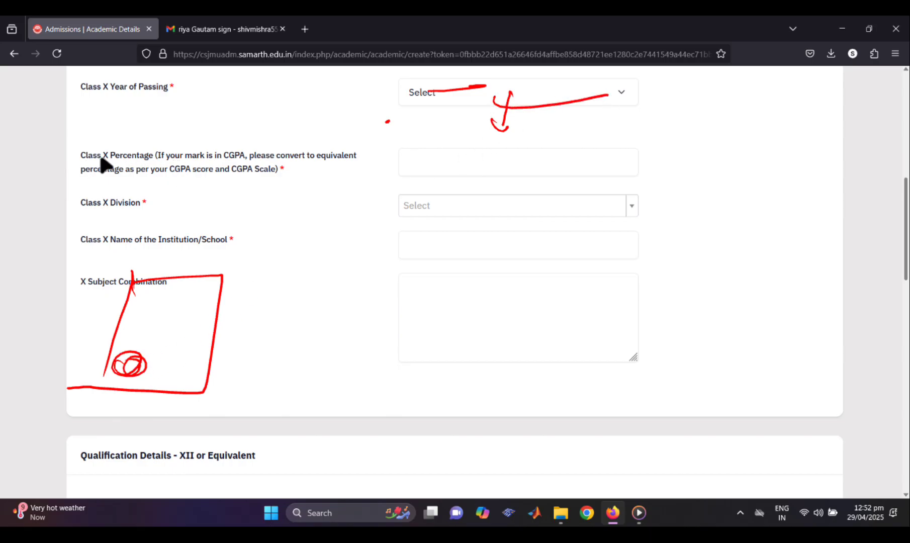
pyautogui.moveTo(78, 168)
pyautogui.mouseDown()
pyautogui.moveTo(171, 161)
pyautogui.moveTo(151, 177)
pyautogui.mouseUp()
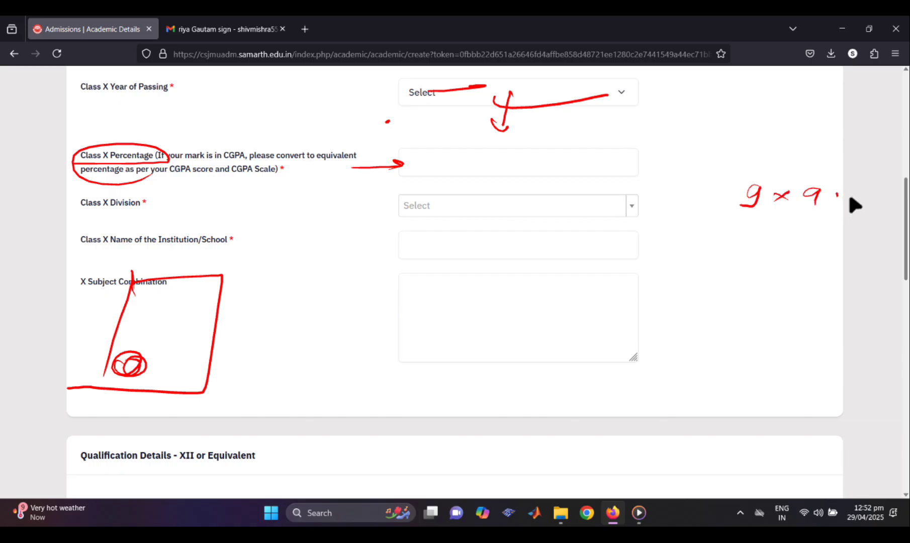
pyautogui.moveTo(850, 191); pyautogui.dragTo(869, 188)
pyautogui.moveTo(720, 227)
pyautogui.mouseDown()
pyautogui.moveTo(854, 221)
pyautogui.moveTo(867, 239)
pyautogui.mouseUp()
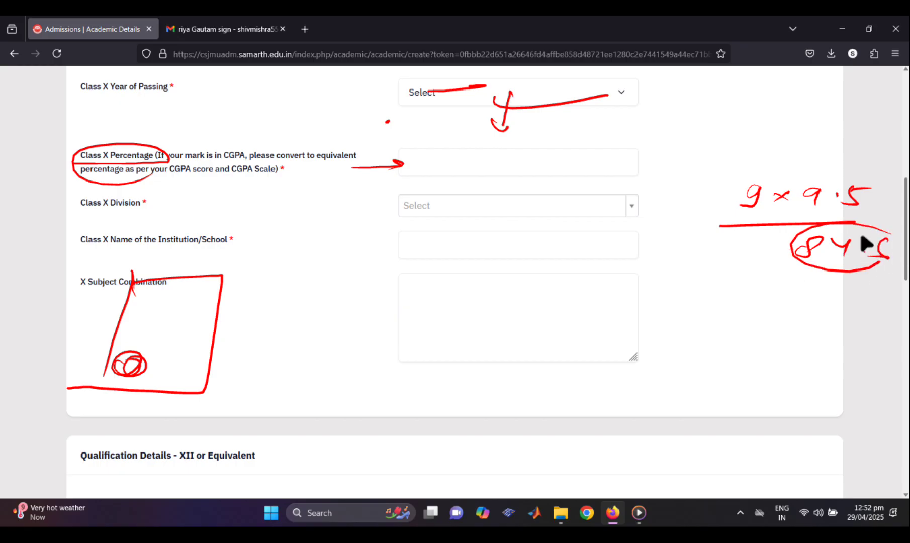
pyautogui.moveTo(767, 285); pyautogui.dragTo(871, 281)
# Step: Examine the Class X division, institution/school name and subject combination fields
pyautogui.moveTo(146, 192)
pyautogui.mouseDown()
pyautogui.moveTo(68, 209)
pyautogui.moveTo(144, 200)
pyautogui.mouseUp()
pyautogui.moveTo(202, 203); pyautogui.dragTo(369, 203)
pyautogui.moveTo(322, 194); pyautogui.dragTo(369, 202)
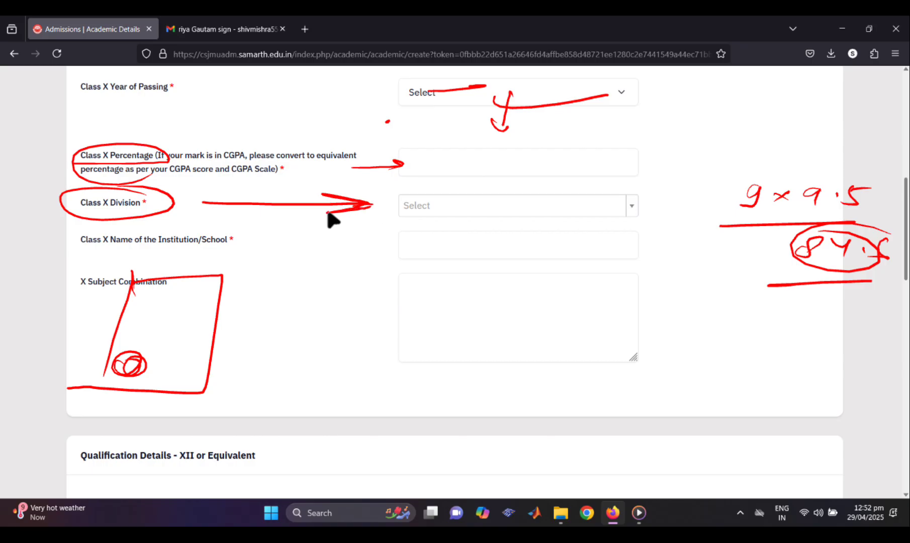
pyautogui.moveTo(413, 207); pyautogui.dragTo(510, 208)
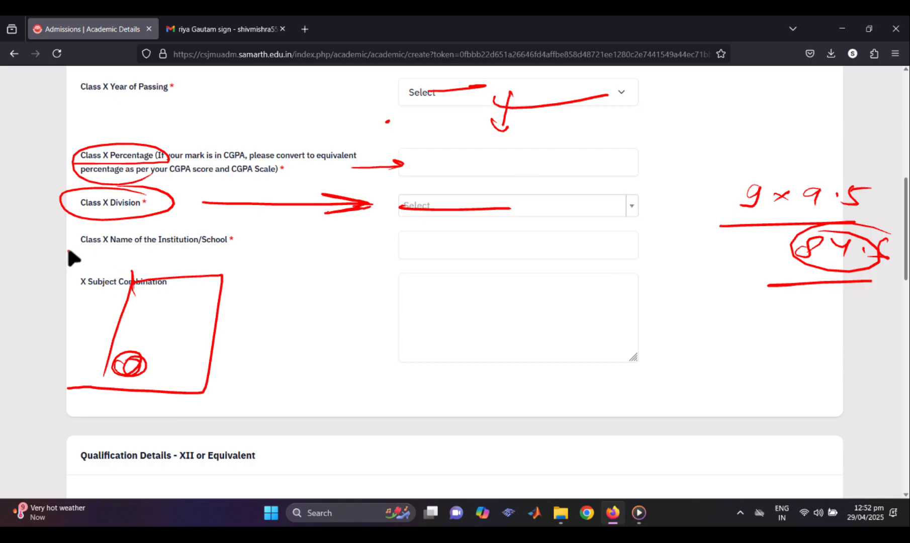
pyautogui.moveTo(69, 252); pyautogui.dragTo(212, 249)
pyautogui.moveTo(417, 255); pyautogui.dragTo(585, 253)
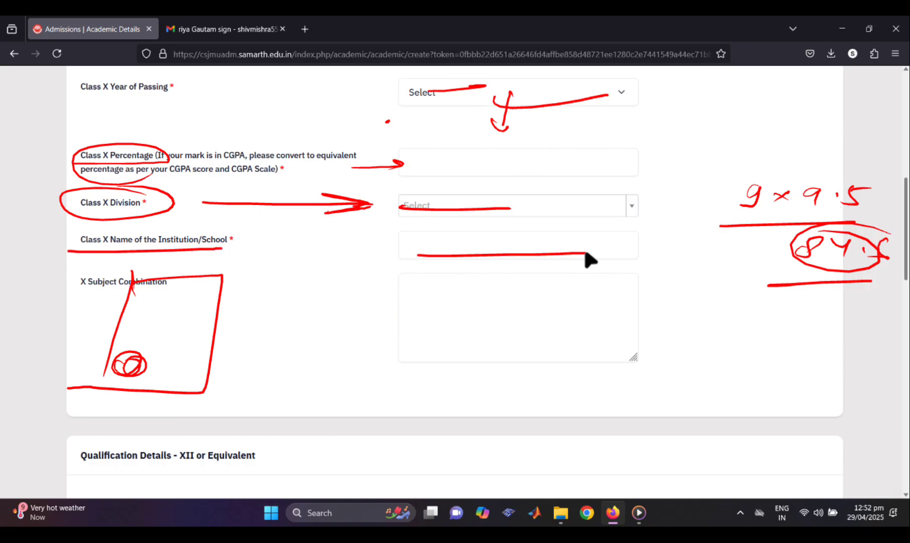
pyautogui.moveTo(133, 312); pyautogui.dragTo(174, 311)
pyautogui.moveTo(113, 261)
pyautogui.mouseDown()
pyautogui.moveTo(59, 274)
pyautogui.moveTo(98, 269)
pyautogui.mouseUp()
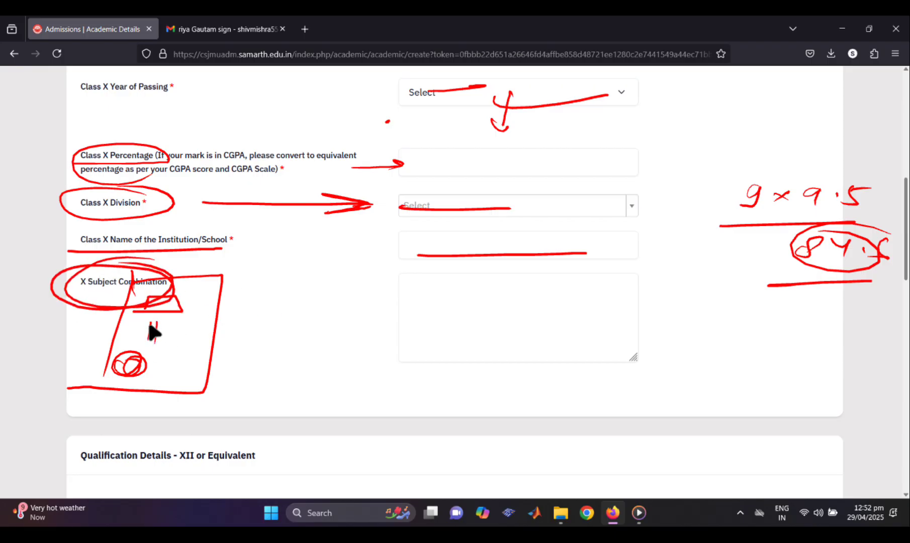
pyautogui.moveTo(476, 313); pyautogui.dragTo(542, 316)
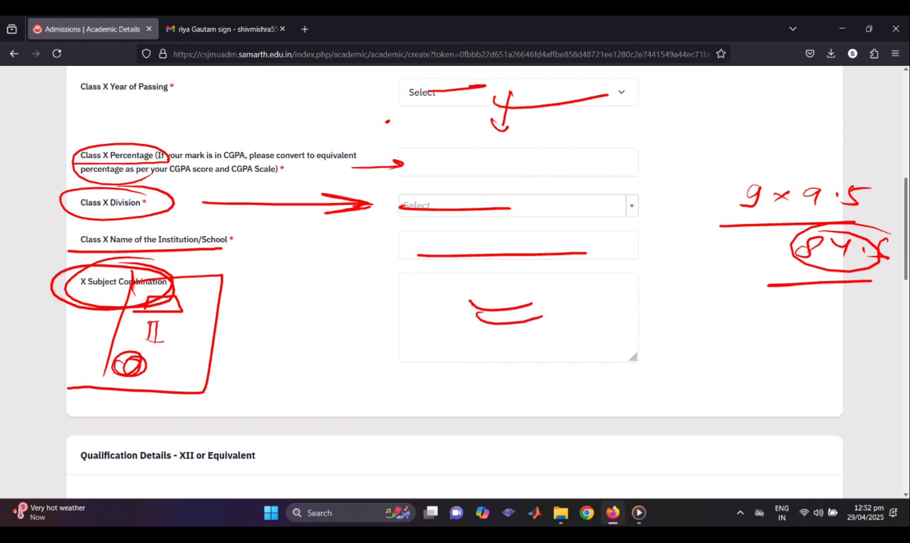
# Step: Examine the Class XII board/university, qualification status, year of passing and stream fields
pyautogui.scroll(-7, 141, 160)
pyautogui.moveTo(70, 103)
pyautogui.mouseDown()
pyautogui.moveTo(257, 87)
pyautogui.moveTo(121, 105)
pyautogui.mouseUp()
pyautogui.moveTo(62, 146); pyautogui.dragTo(218, 148)
pyautogui.moveTo(399, 149); pyautogui.dragTo(478, 145)
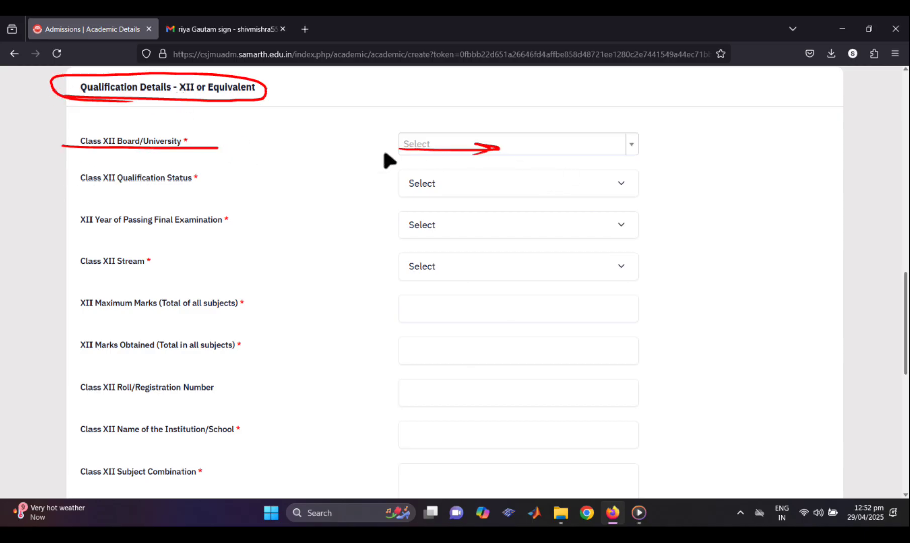
pyautogui.moveTo(204, 177); pyautogui.dragTo(401, 179)
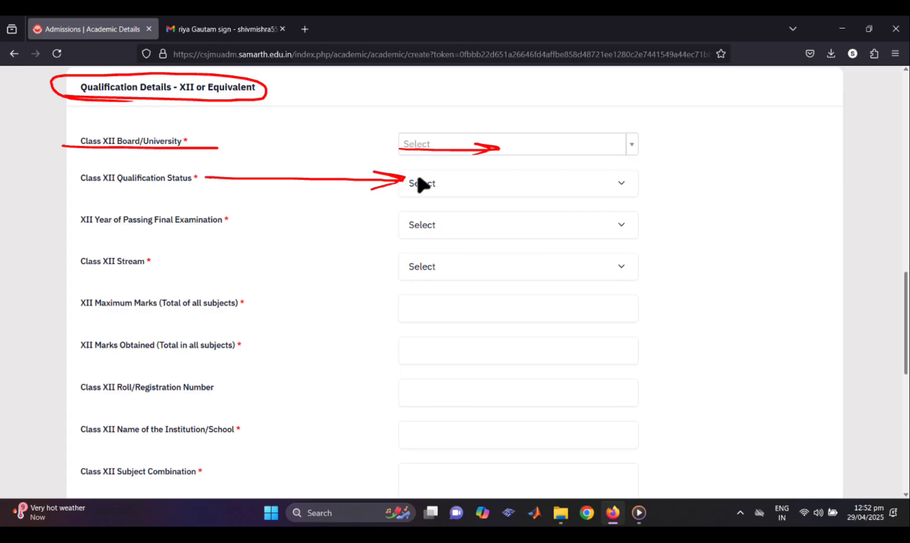
pyautogui.moveTo(62, 232); pyautogui.dragTo(185, 228)
pyautogui.moveTo(244, 221); pyautogui.dragTo(401, 225)
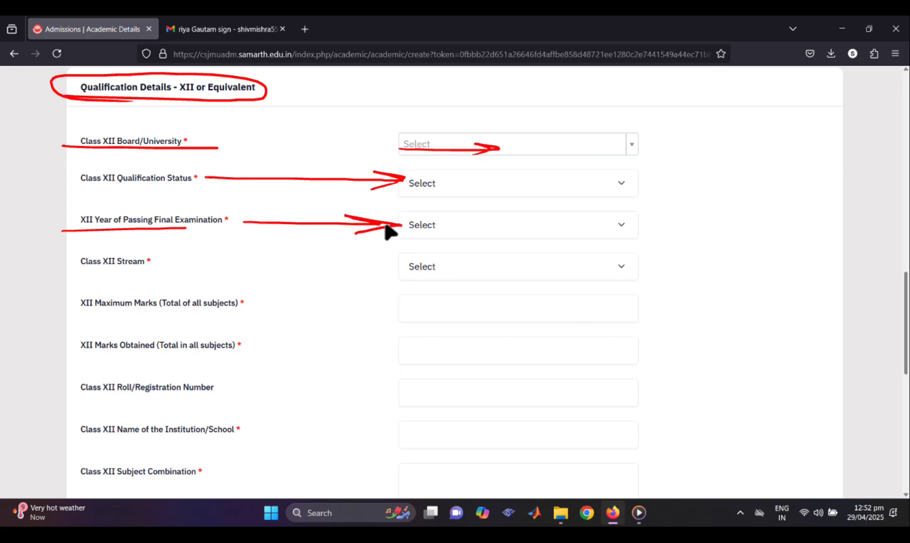
pyautogui.moveTo(174, 260); pyautogui.dragTo(395, 260)
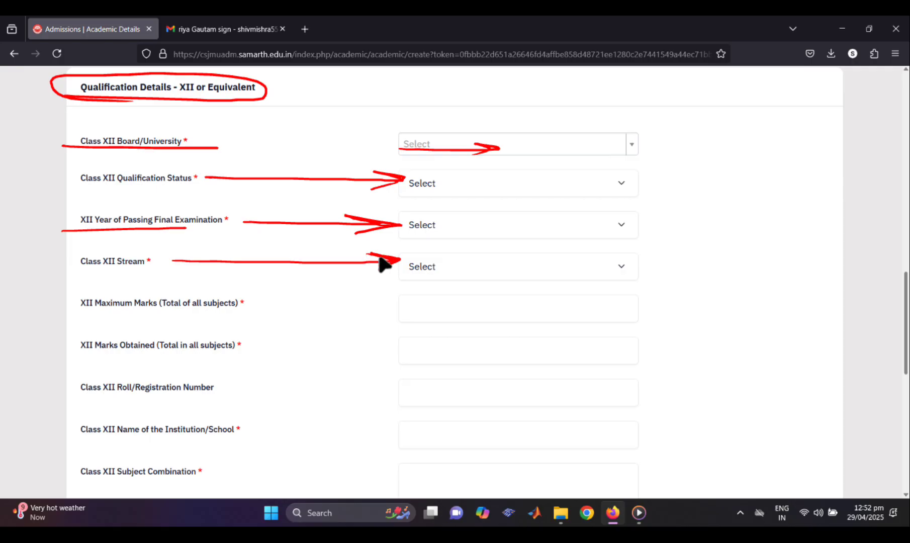
pyautogui.moveTo(371, 270); pyautogui.dragTo(383, 261)
# Step: Examine the Class XII maximum and obtained marks, roll number, institution and subject combination fields, down to the form's save option
pyautogui.moveTo(67, 311); pyautogui.dragTo(227, 312)
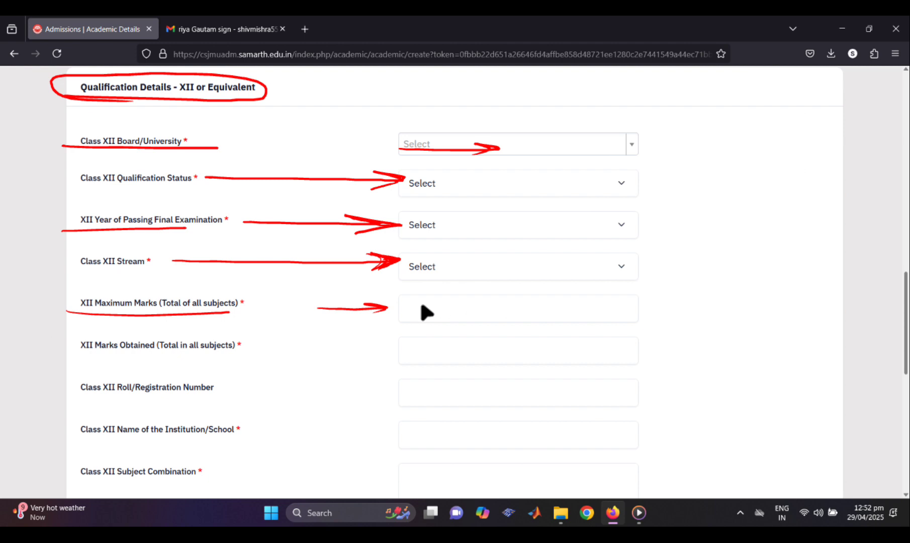
pyautogui.moveTo(262, 345); pyautogui.dragTo(336, 345)
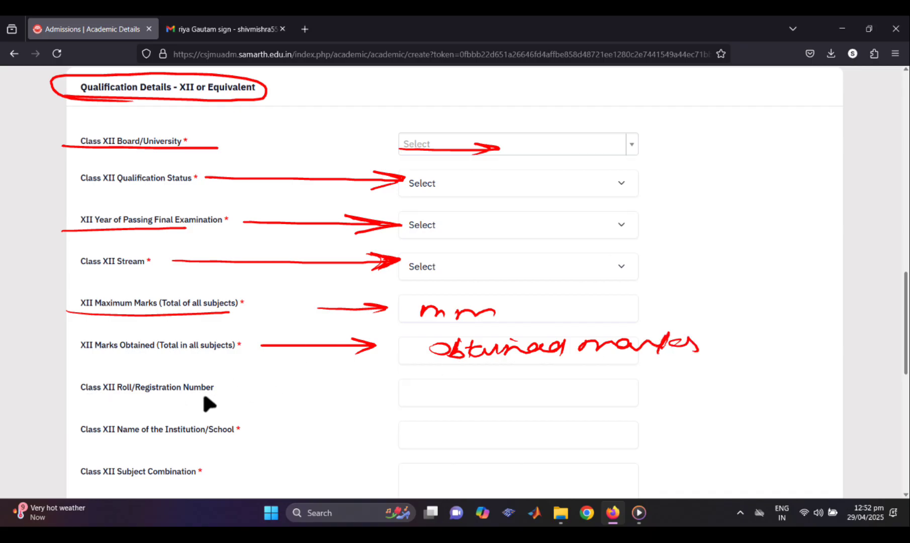
pyautogui.moveTo(413, 397); pyautogui.dragTo(431, 398)
pyautogui.moveTo(445, 394); pyautogui.dragTo(452, 388)
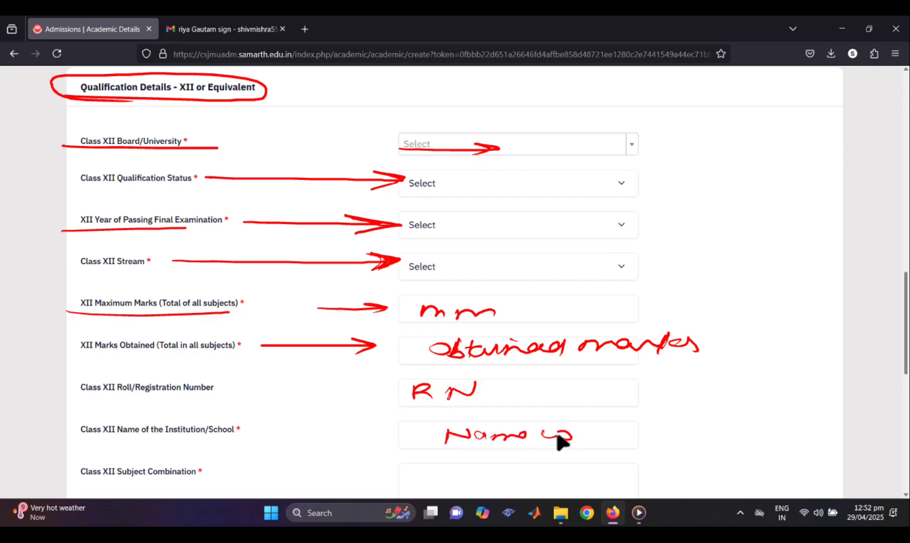
pyautogui.moveTo(166, 451); pyautogui.dragTo(151, 454)
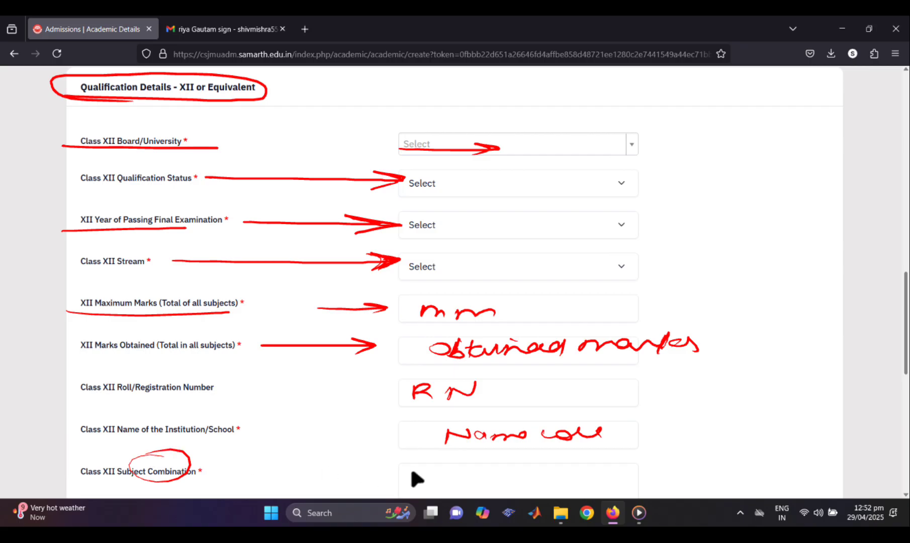
pyautogui.moveTo(345, 475); pyautogui.dragTo(472, 476)
pyautogui.moveTo(449, 470); pyautogui.dragTo(447, 483)
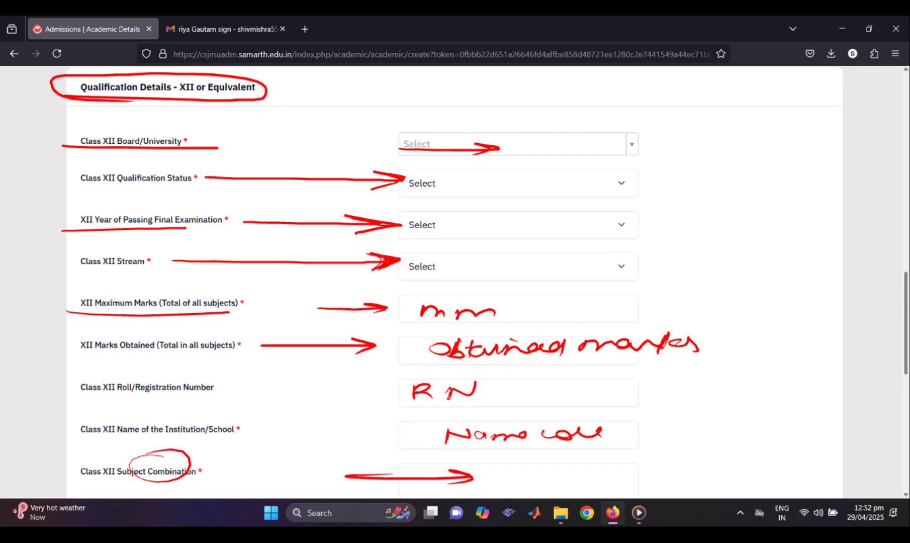
pyautogui.scroll(-5, 33, 290)
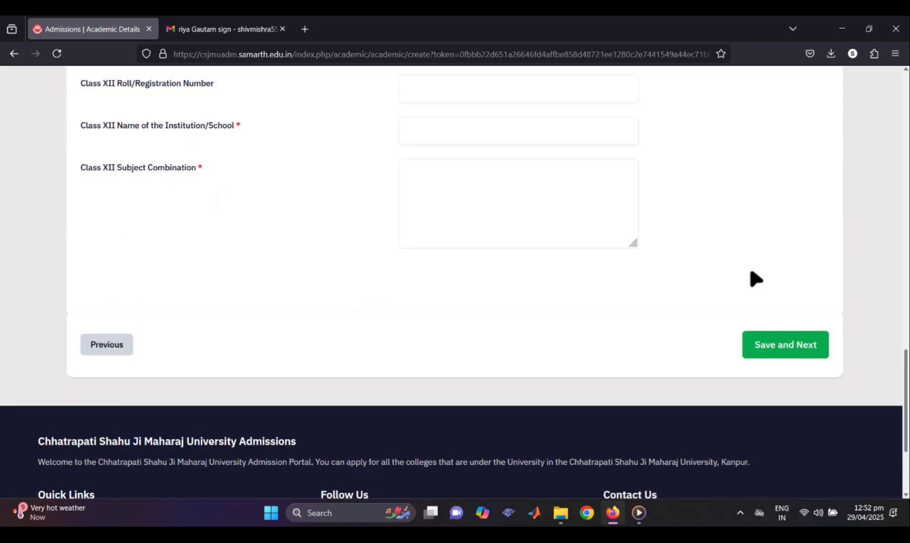
pyautogui.moveTo(777, 347)
pyautogui.mouseDown()
pyautogui.moveTo(682, 339)
pyautogui.moveTo(814, 330)
pyautogui.mouseUp()
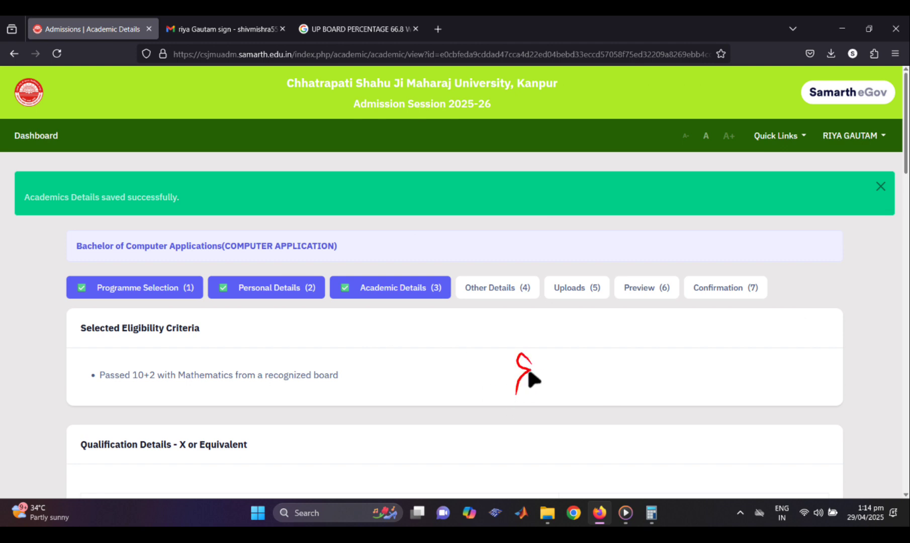
# Step: Review the total and obtained marks per subject in the XII Score Card, and continue to the Other Details stage
pyautogui.scroll(-15, 520, 353)
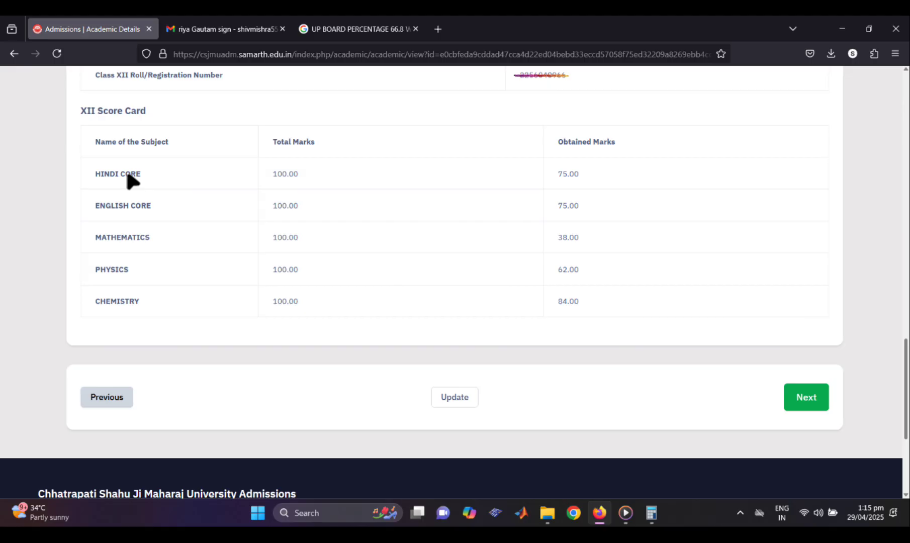
pyautogui.moveTo(301, 125)
pyautogui.mouseDown()
pyautogui.moveTo(248, 271)
pyautogui.moveTo(240, 138)
pyautogui.mouseUp()
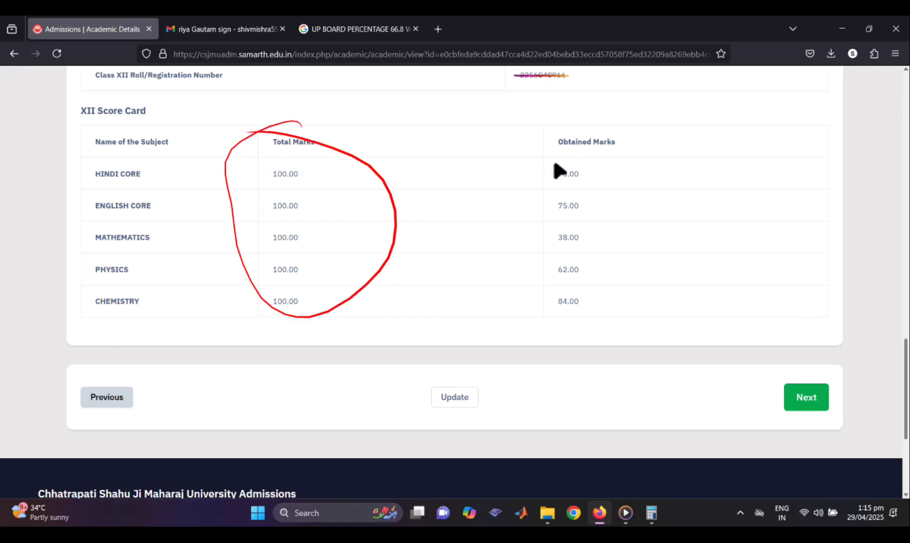
pyautogui.moveTo(533, 141)
pyautogui.mouseDown()
pyautogui.moveTo(598, 329)
pyautogui.moveTo(618, 142)
pyautogui.mouseUp()
pyautogui.moveTo(499, 154); pyautogui.dragTo(577, 149)
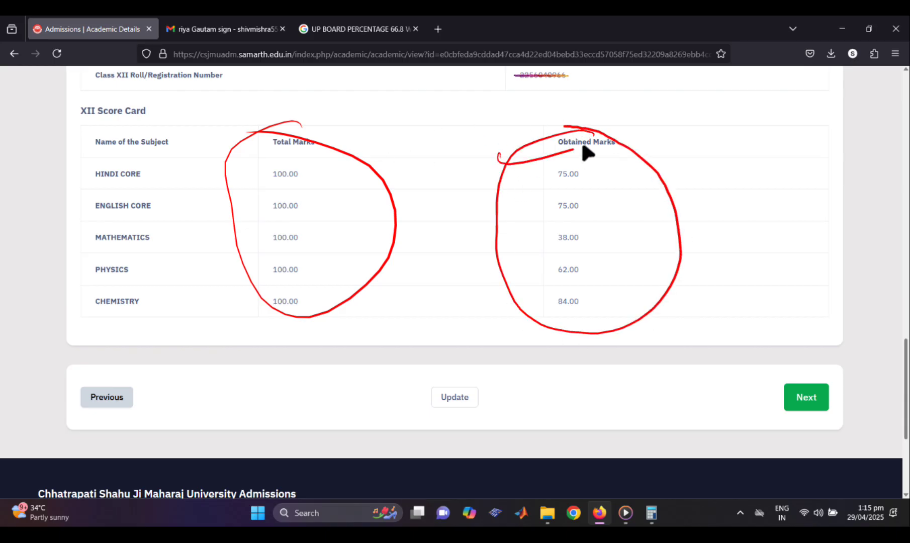
pyautogui.moveTo(243, 130); pyautogui.dragTo(333, 121)
pyautogui.moveTo(732, 394); pyautogui.dragTo(852, 384)
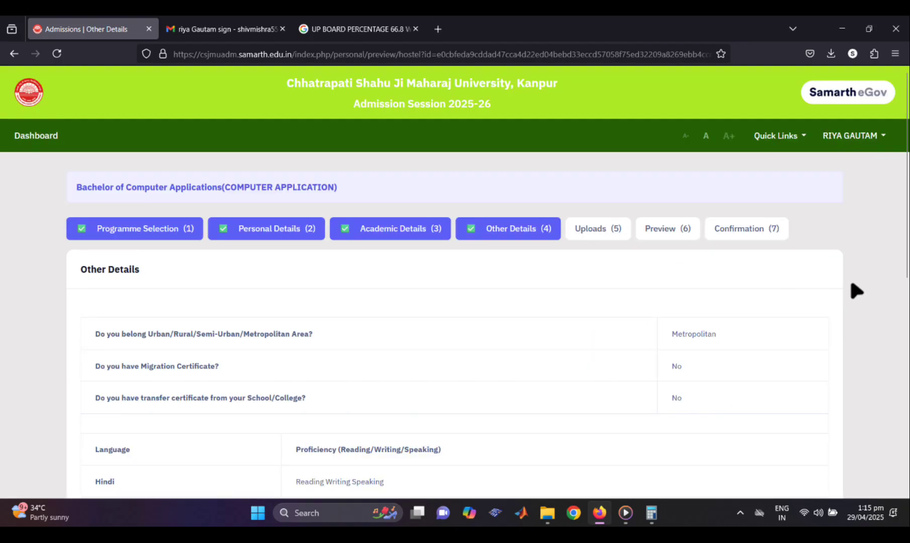
# Step: Review the area type, migration certificate and transfer certificate answers in the Other Details section
pyautogui.moveTo(505, 199)
pyautogui.mouseDown()
pyautogui.moveTo(538, 232)
pyautogui.moveTo(473, 200)
pyautogui.mouseUp()
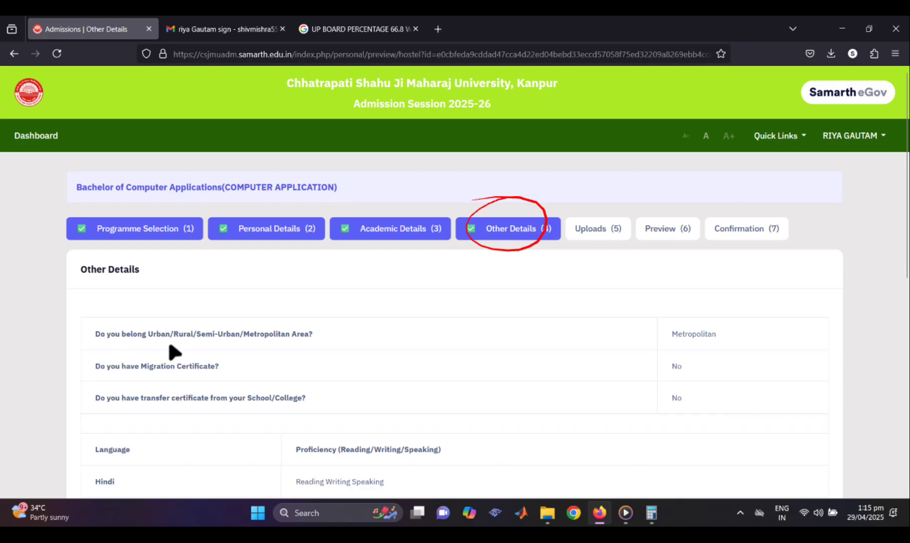
pyautogui.moveTo(344, 326); pyautogui.dragTo(416, 322)
pyautogui.moveTo(797, 326); pyautogui.dragTo(809, 323)
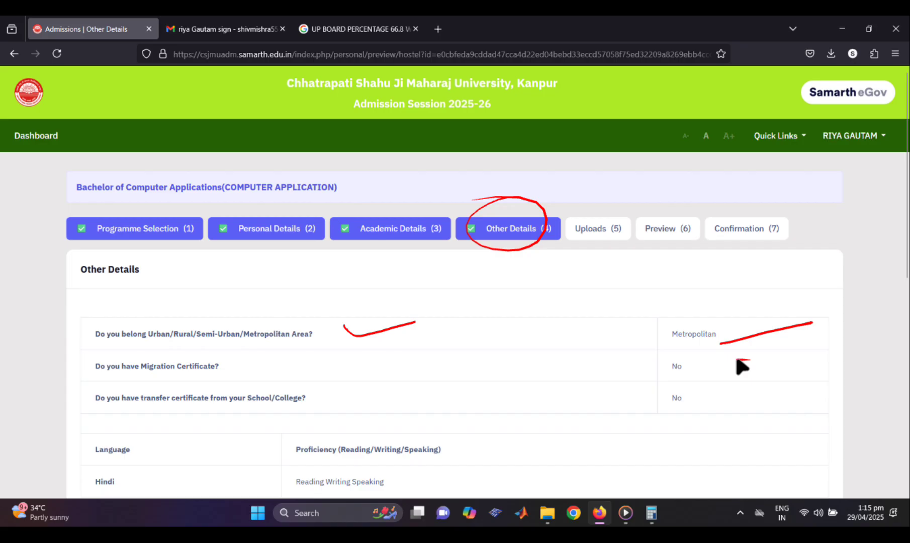
pyautogui.moveTo(726, 360); pyautogui.dragTo(798, 352)
pyautogui.moveTo(509, 351); pyautogui.dragTo(529, 405)
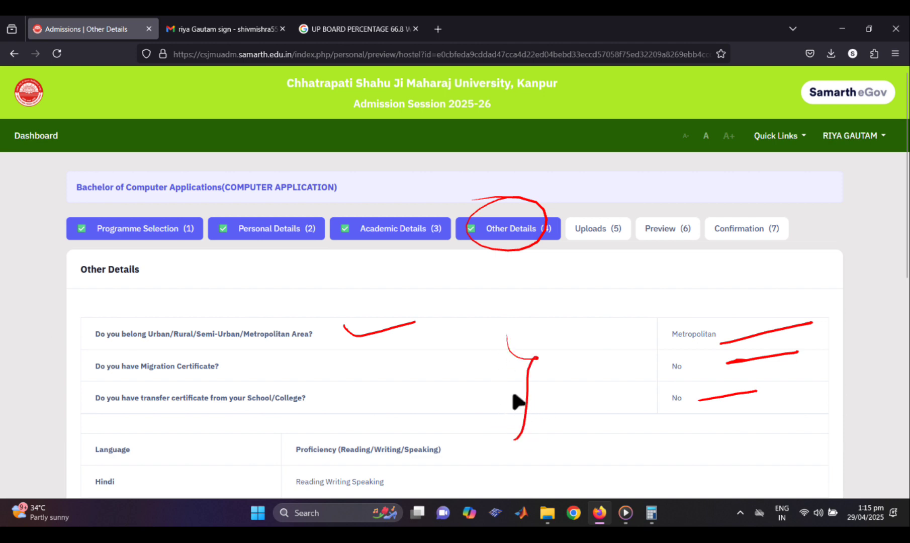
# Step: Check the Hindi and English proficiency entries in Other Details and continue to the Uploads stage
pyautogui.scroll(-5, 501, 393)
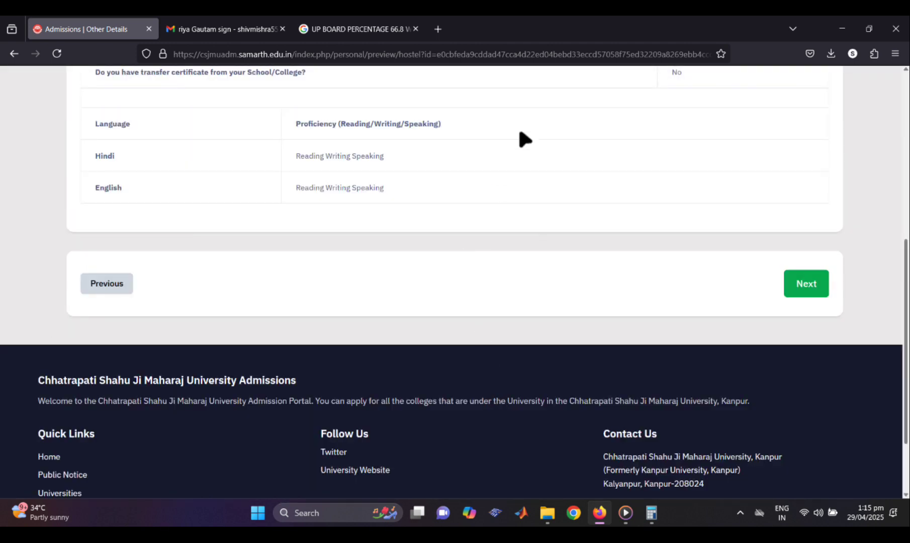
pyautogui.moveTo(774, 284); pyautogui.dragTo(873, 265)
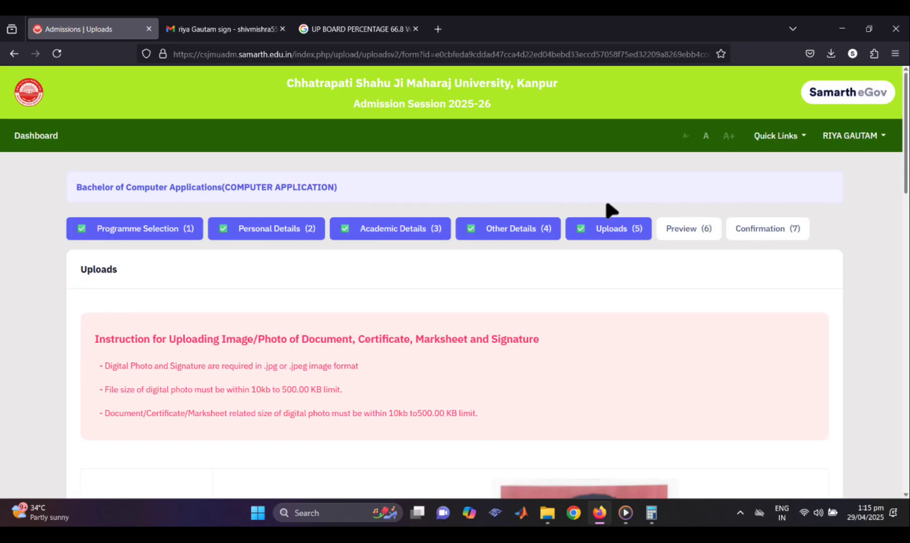
# Step: Read the upload instructions on the accepted image formats and file size limits for photo, documents and signature
pyautogui.moveTo(635, 198)
pyautogui.mouseDown()
pyautogui.moveTo(642, 229)
pyautogui.moveTo(577, 229)
pyautogui.mouseUp()
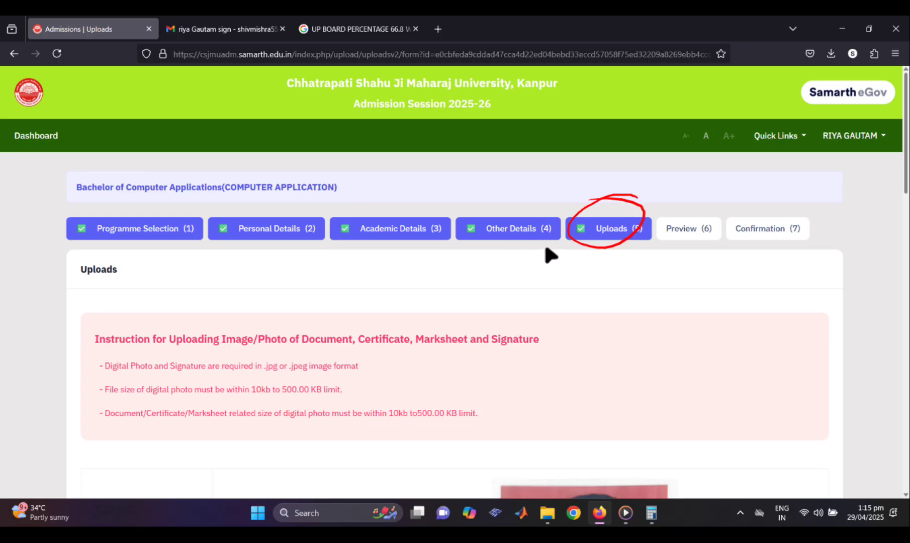
pyautogui.moveTo(638, 240); pyautogui.dragTo(659, 225)
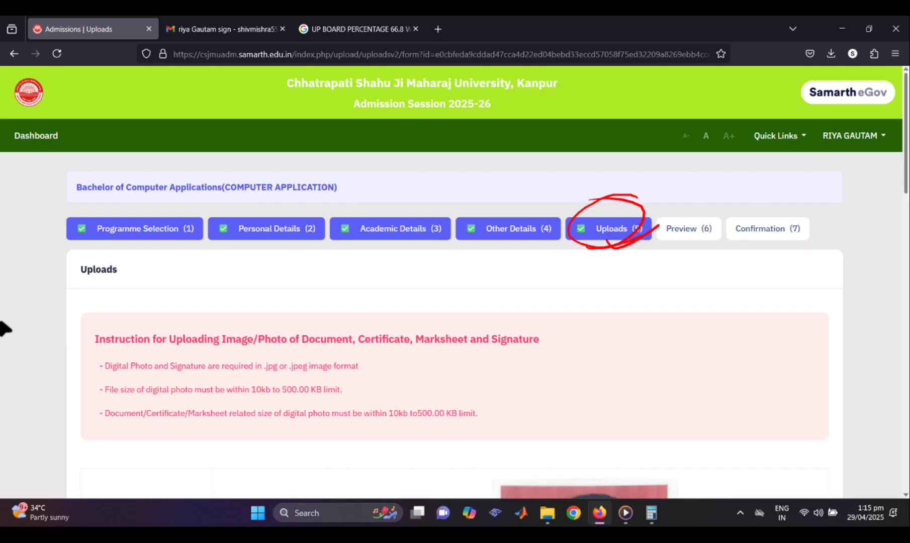
pyautogui.moveTo(113, 352)
pyautogui.mouseDown()
pyautogui.moveTo(305, 346)
pyautogui.moveTo(305, 416)
pyautogui.moveTo(337, 400)
pyautogui.mouseUp()
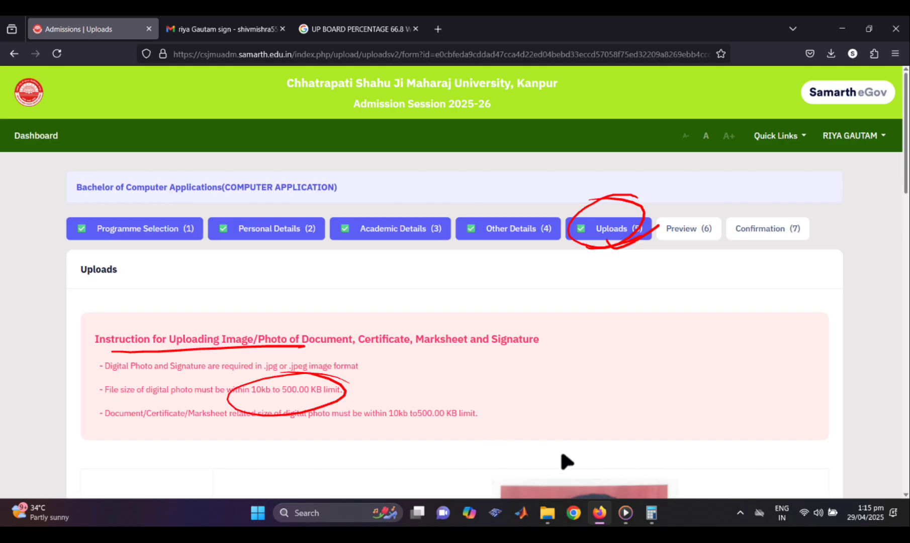
# Step: Check the upload rows for the SC category certificate, ID proof document and Central Service Personal certificate
pyautogui.scroll(-10, 644, 435)
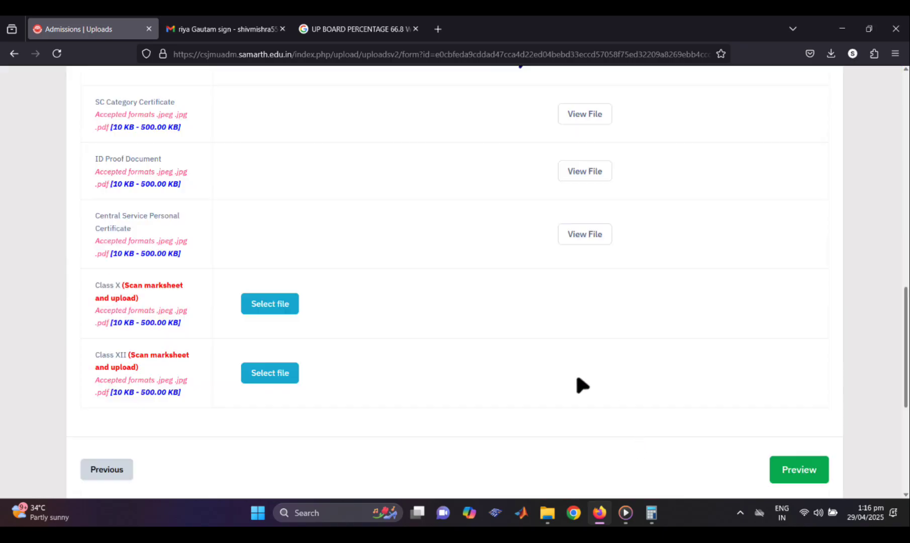
pyautogui.moveTo(492, 81); pyautogui.dragTo(577, 78)
pyautogui.moveTo(286, 114); pyautogui.dragTo(377, 126)
pyautogui.moveTo(291, 169)
pyautogui.mouseDown()
pyautogui.moveTo(416, 162)
pyautogui.moveTo(416, 176)
pyautogui.mouseUp()
pyautogui.moveTo(289, 230); pyautogui.dragTo(342, 226)
pyautogui.moveTo(395, 223); pyautogui.dragTo(424, 220)
pyautogui.moveTo(425, 221); pyautogui.dragTo(405, 238)
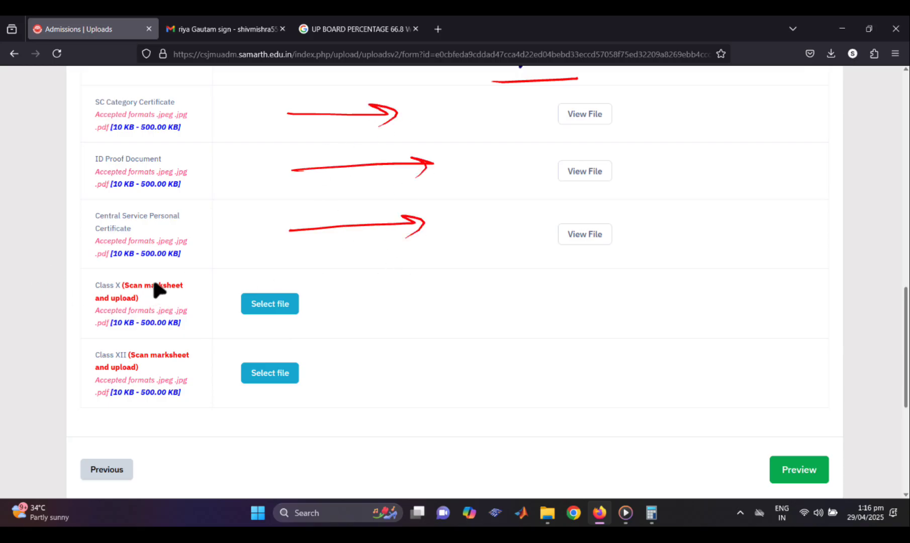
# Step: Examine the Class X and Class XII marksheet upload rows
pyautogui.moveTo(173, 260)
pyautogui.mouseDown()
pyautogui.moveTo(73, 280)
pyautogui.moveTo(193, 278)
pyautogui.moveTo(79, 310)
pyautogui.moveTo(159, 266)
pyautogui.mouseUp()
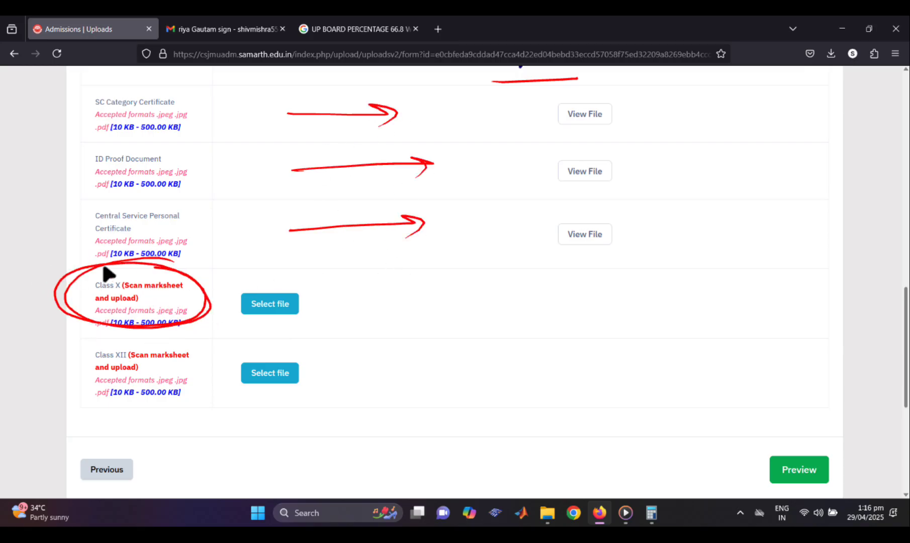
pyautogui.moveTo(276, 307); pyautogui.dragTo(389, 299)
pyautogui.moveTo(172, 334)
pyautogui.mouseDown()
pyautogui.moveTo(192, 356)
pyautogui.moveTo(130, 342)
pyautogui.mouseUp()
pyautogui.moveTo(328, 388); pyautogui.dragTo(315, 382)
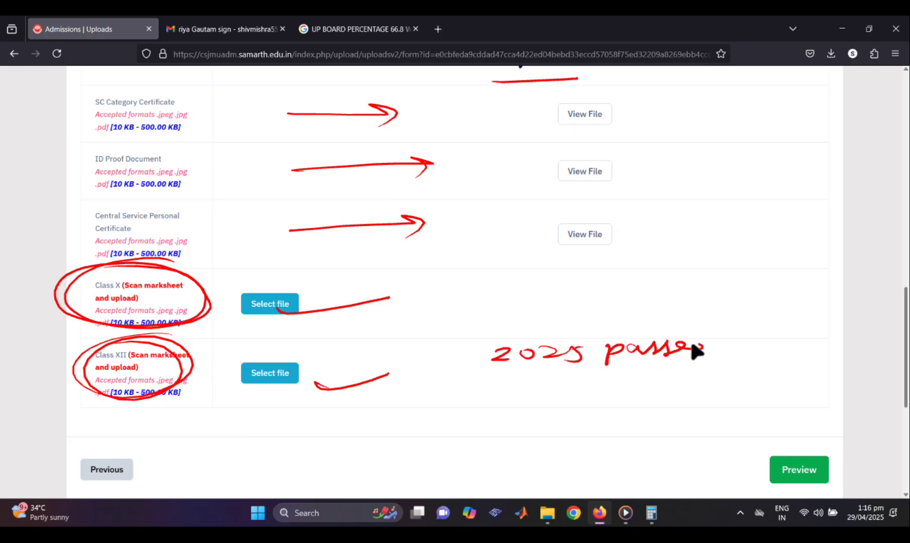
# Step: Review the Class XII marksheet upload requirement for 2025 pass-outs and continue to the Preview stage
pyautogui.moveTo(637, 365); pyautogui.dragTo(713, 362)
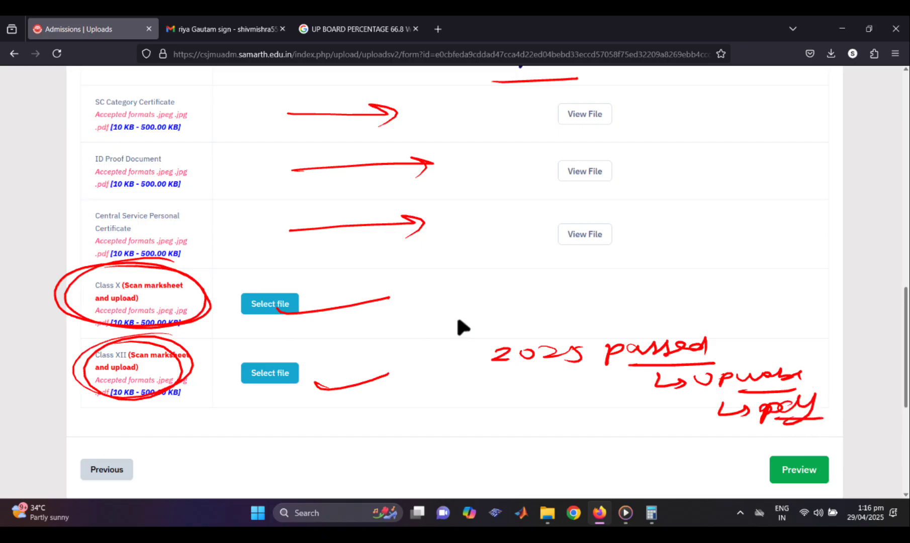
pyautogui.moveTo(589, 355); pyautogui.dragTo(609, 353)
pyautogui.moveTo(446, 327)
pyautogui.mouseDown()
pyautogui.moveTo(462, 340)
pyautogui.moveTo(504, 329)
pyautogui.moveTo(498, 341)
pyautogui.moveTo(497, 328)
pyautogui.moveTo(532, 327)
pyautogui.moveTo(550, 347)
pyautogui.moveTo(454, 334)
pyautogui.mouseUp()
pyautogui.click(506, 319)
pyautogui.moveTo(315, 387); pyautogui.dragTo(392, 385)
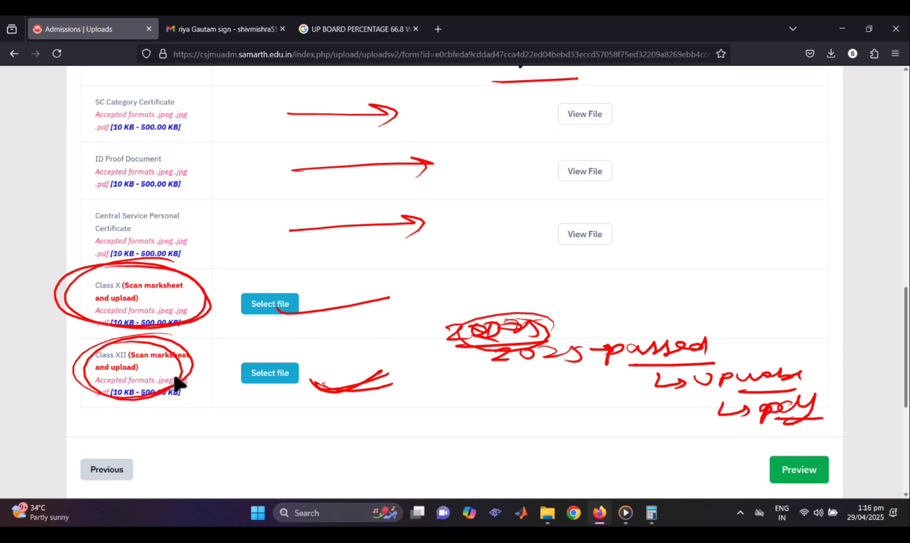
pyautogui.moveTo(171, 366); pyautogui.dragTo(251, 413)
pyautogui.moveTo(245, 402); pyautogui.dragTo(256, 415)
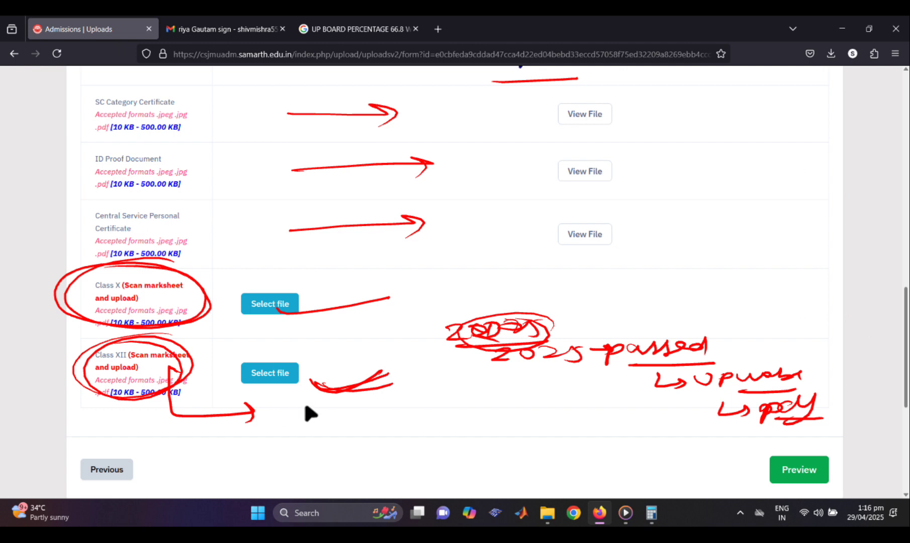
pyautogui.moveTo(375, 413); pyautogui.dragTo(398, 416)
pyautogui.moveTo(394, 421)
pyautogui.mouseDown()
pyautogui.moveTo(332, 425)
pyautogui.moveTo(393, 428)
pyautogui.mouseUp()
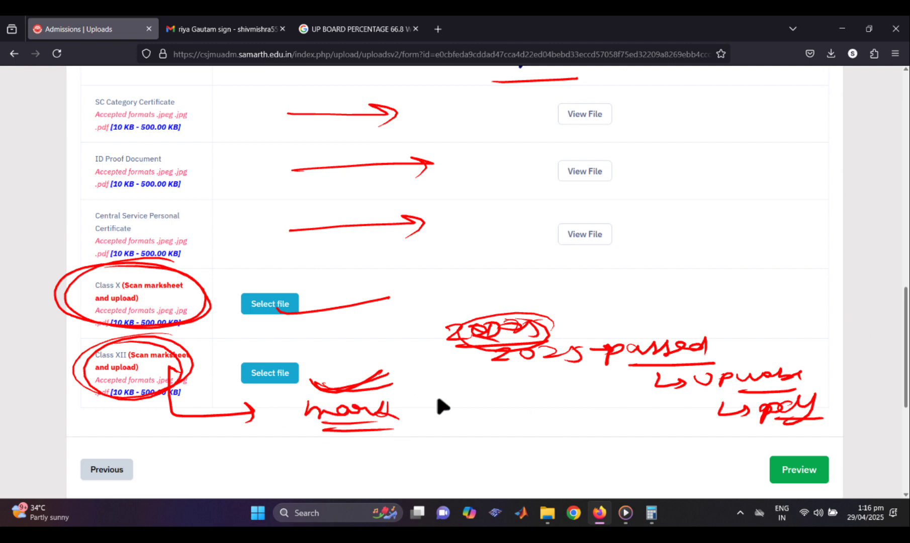
pyautogui.moveTo(722, 442); pyautogui.dragTo(847, 445)
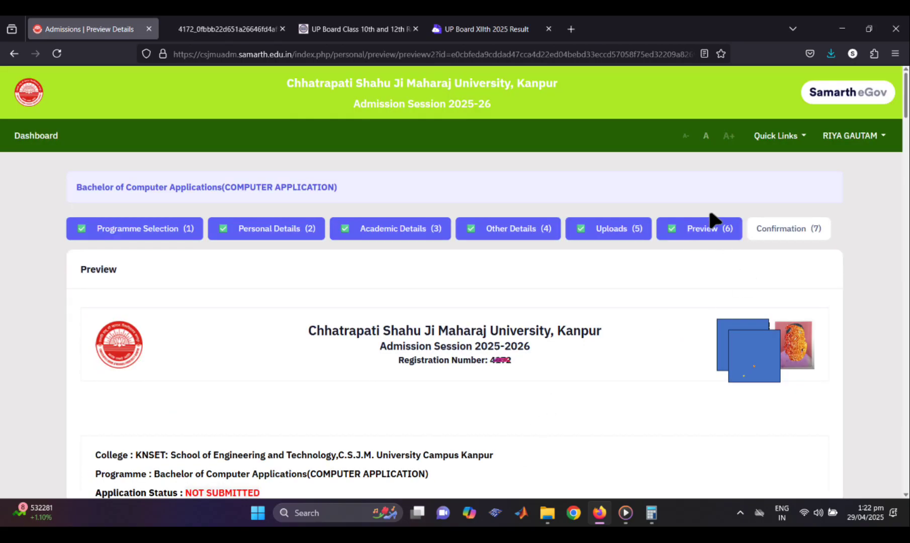
# Step: Review the application preview's header, photo area, programme information and Personal Details section
pyautogui.moveTo(722, 207)
pyautogui.mouseDown()
pyautogui.moveTo(663, 232)
pyautogui.moveTo(729, 223)
pyautogui.mouseUp()
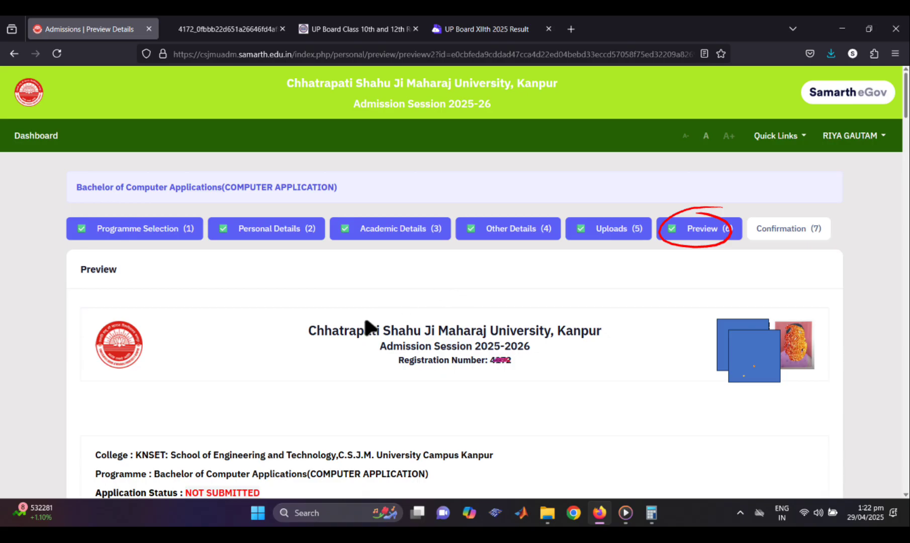
pyautogui.moveTo(619, 317); pyautogui.dragTo(582, 401)
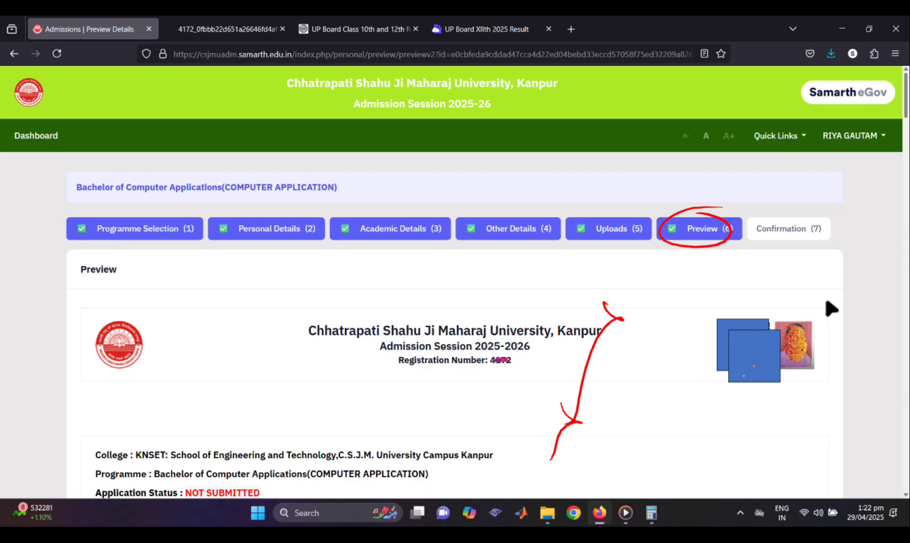
pyautogui.moveTo(676, 342); pyautogui.dragTo(773, 319)
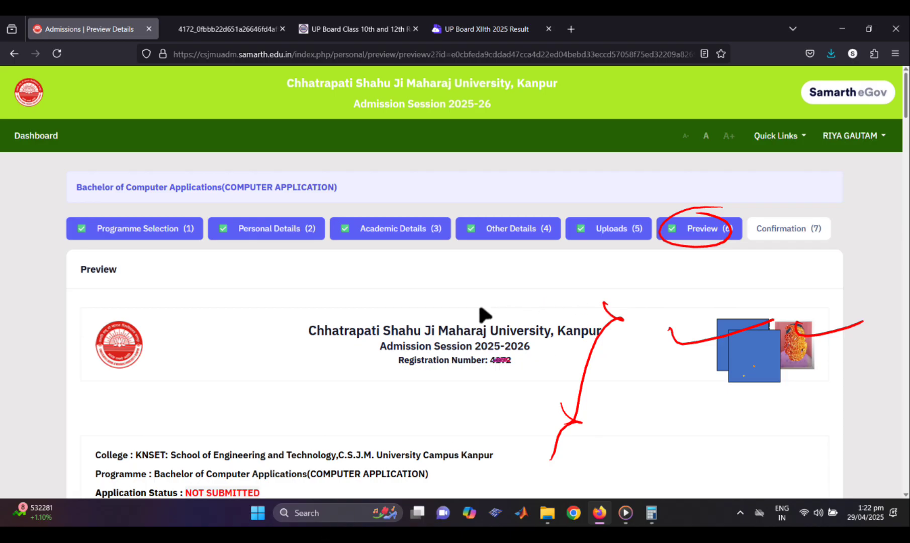
pyautogui.scroll(-8, 477, 341)
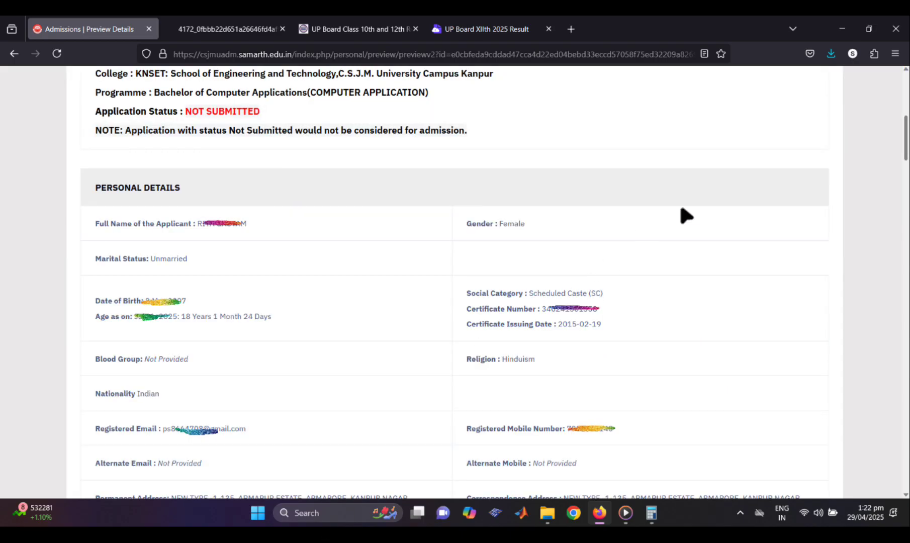
pyautogui.moveTo(693, 133)
pyautogui.mouseDown()
pyautogui.moveTo(635, 398)
pyautogui.moveTo(605, 431)
pyautogui.mouseUp()
pyautogui.moveTo(654, 466); pyautogui.dragTo(607, 479)
pyautogui.moveTo(699, 328); pyautogui.dragTo(630, 344)
# Step: Review the Family Details and Other Category/Quota answers in the application preview
pyautogui.scroll(-8, 582, 350)
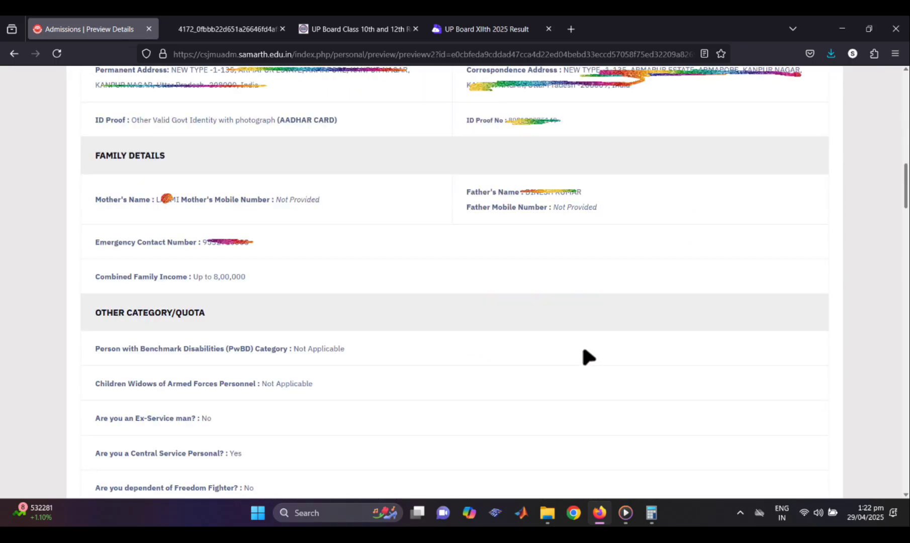
pyautogui.moveTo(504, 216); pyautogui.dragTo(670, 201)
pyautogui.moveTo(478, 388); pyautogui.dragTo(599, 357)
pyautogui.moveTo(516, 426); pyautogui.dragTo(637, 398)
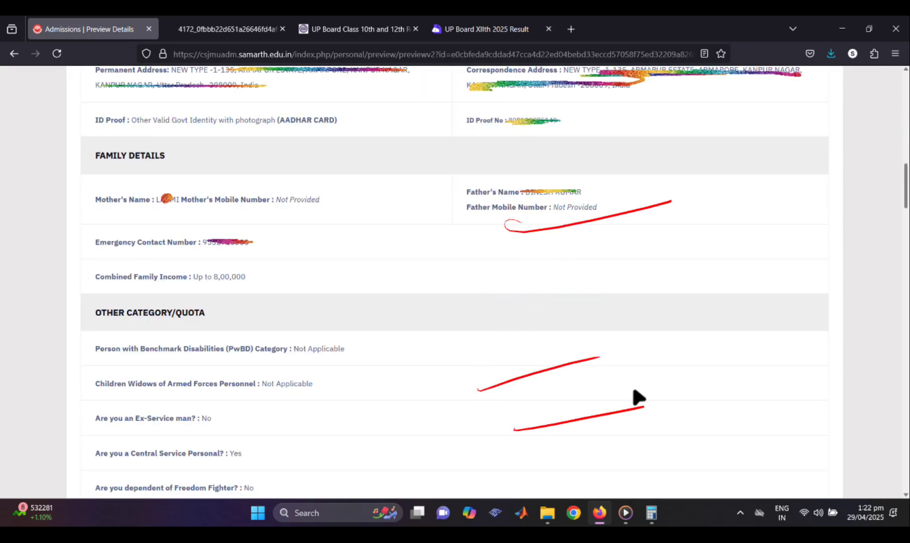
pyautogui.scroll(-8, 601, 401)
pyautogui.moveTo(557, 246)
pyautogui.mouseDown()
pyautogui.moveTo(544, 402)
pyautogui.moveTo(513, 456)
pyautogui.mouseUp()
pyautogui.moveTo(606, 422); pyautogui.dragTo(734, 385)
pyautogui.moveTo(631, 429); pyautogui.dragTo(743, 407)
# Step: Review the Class X qualification details, including year of passing, percentage, board, subjects and division
pyautogui.scroll(-8, 610, 399)
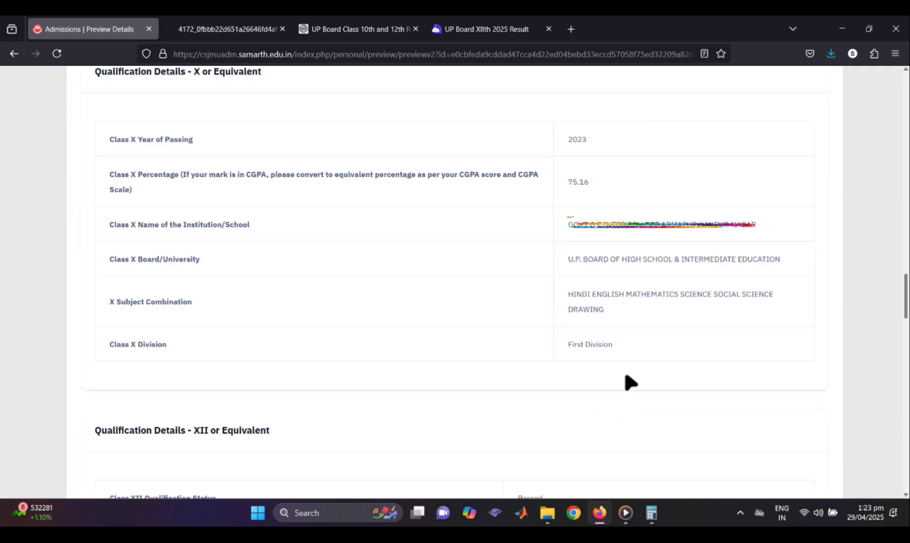
pyautogui.moveTo(551, 410); pyautogui.dragTo(754, 383)
pyautogui.moveTo(590, 373); pyautogui.dragTo(756, 354)
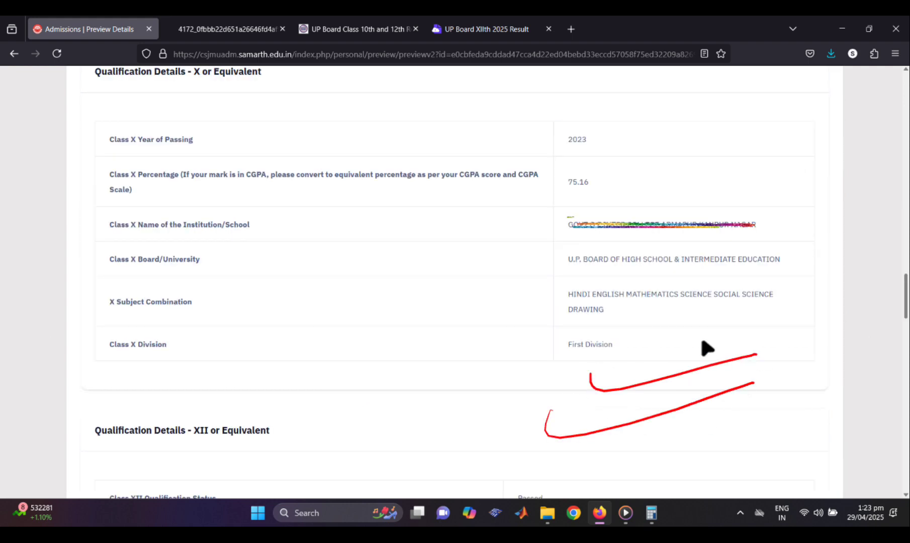
pyautogui.moveTo(603, 326); pyautogui.dragTo(626, 332)
pyautogui.moveTo(507, 421); pyautogui.dragTo(574, 413)
pyautogui.moveTo(672, 449); pyautogui.dragTo(784, 426)
# Step: Review the Class XII qualification details, including stream, marks, percentage, board and subject combination
pyautogui.scroll(-8, 626, 372)
pyautogui.moveTo(403, 321); pyautogui.dragTo(465, 307)
pyautogui.moveTo(669, 465); pyautogui.dragTo(752, 446)
pyautogui.moveTo(685, 447); pyautogui.dragTo(776, 441)
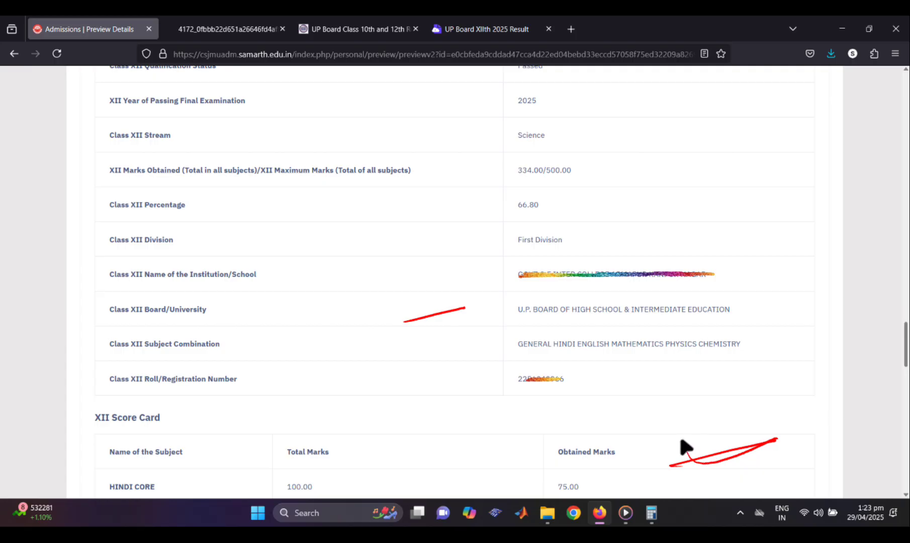
# Step: Check the upload status of every document in the preview's Uploads table, including the Class X and XII marksheets
pyautogui.scroll(-7, 681, 440)
pyautogui.moveTo(107, 365)
pyautogui.mouseDown()
pyautogui.moveTo(133, 327)
pyautogui.moveTo(160, 329)
pyautogui.mouseUp()
pyautogui.moveTo(67, 361); pyautogui.dragTo(93, 316)
pyautogui.moveTo(199, 417); pyautogui.dragTo(248, 409)
pyautogui.moveTo(603, 430); pyautogui.dragTo(742, 406)
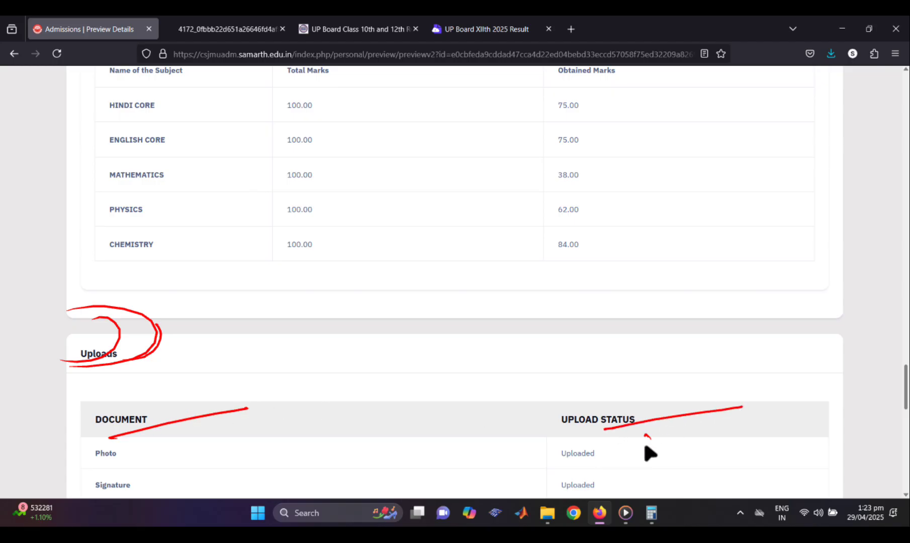
pyautogui.scroll(-5, 599, 371)
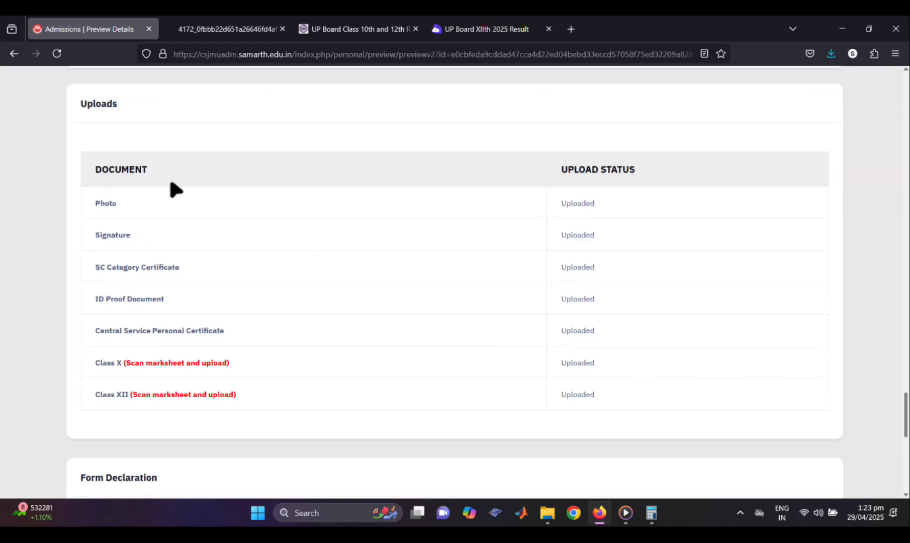
pyautogui.moveTo(415, 361)
pyautogui.mouseDown()
pyautogui.moveTo(532, 368)
pyautogui.moveTo(511, 378)
pyautogui.mouseUp()
pyautogui.moveTo(416, 401); pyautogui.dragTo(495, 403)
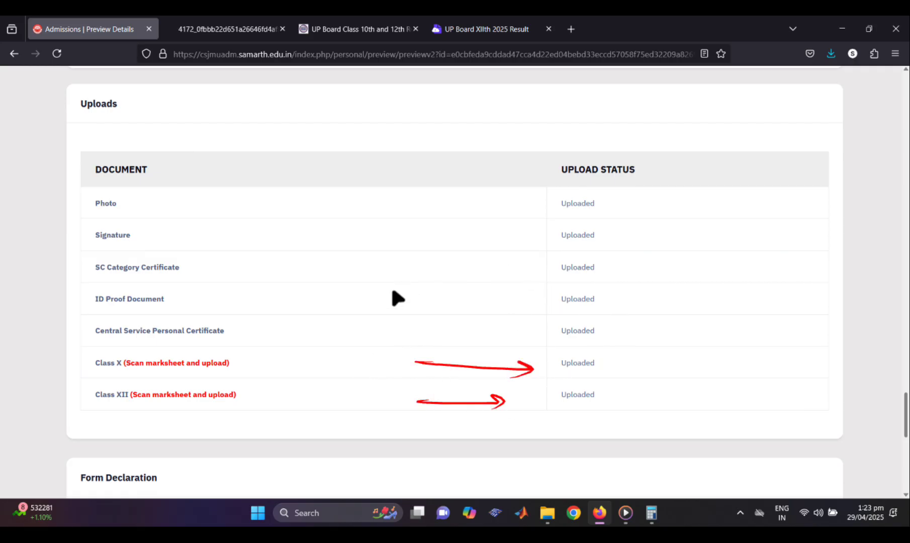
pyautogui.moveTo(402, 271); pyautogui.dragTo(793, 221)
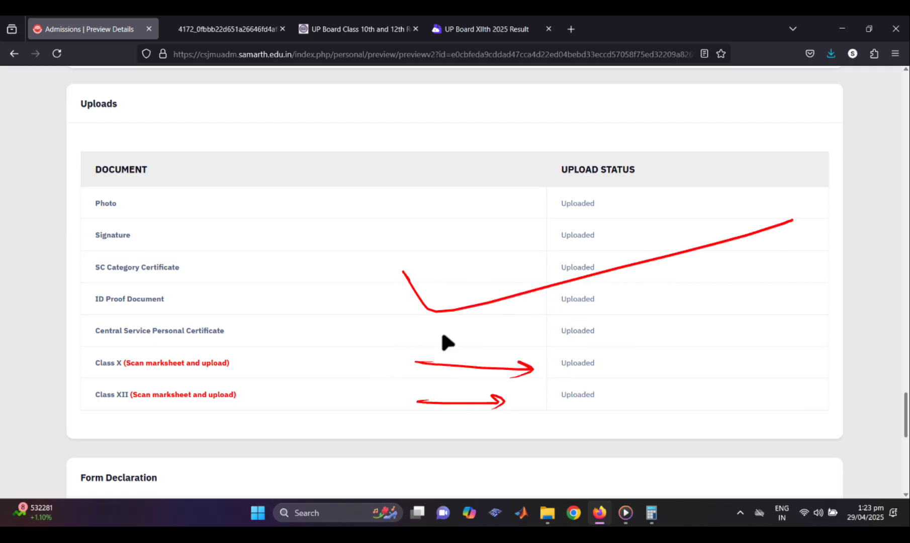
# Step: Read through the Form Declaration and continue to the Confirmation stage
pyautogui.scroll(-6, 442, 336)
pyautogui.moveTo(68, 171); pyautogui.dragTo(214, 170)
pyautogui.moveTo(56, 218)
pyautogui.mouseDown()
pyautogui.moveTo(169, 216)
pyautogui.moveTo(227, 246)
pyautogui.moveTo(329, 242)
pyautogui.mouseUp()
pyautogui.moveTo(242, 266); pyautogui.dragTo(324, 266)
pyautogui.moveTo(273, 288); pyautogui.dragTo(381, 284)
pyautogui.moveTo(687, 333); pyautogui.dragTo(738, 334)
pyautogui.moveTo(654, 350); pyautogui.dragTo(658, 335)
pyautogui.moveTo(564, 358)
pyautogui.mouseDown()
pyautogui.moveTo(740, 350)
pyautogui.moveTo(670, 363)
pyautogui.moveTo(692, 358)
pyautogui.mouseUp()
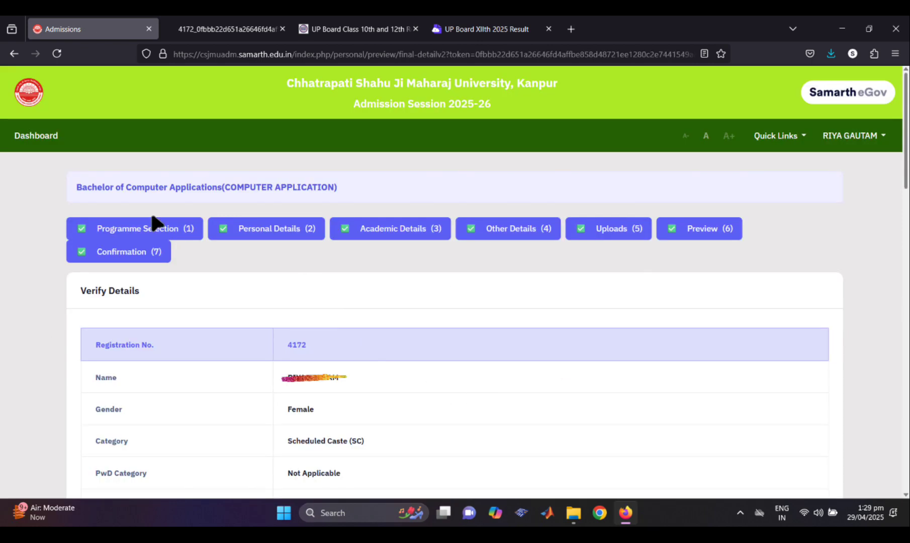
# Step: Review the registration number, name, gender and category entries in the Verify Details table
pyautogui.moveTo(117, 274); pyautogui.dragTo(220, 267)
pyautogui.moveTo(107, 284); pyautogui.dragTo(196, 281)
pyautogui.moveTo(290, 356)
pyautogui.mouseDown()
pyautogui.moveTo(277, 322)
pyautogui.moveTo(312, 365)
pyautogui.mouseUp()
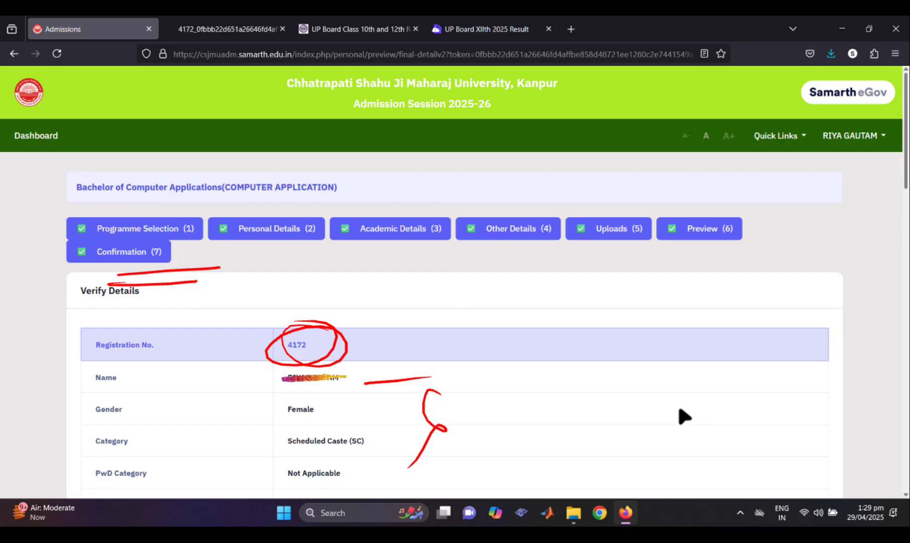
# Step: Examine the verification heading and the checkbox statements for name, date of birth and category
pyautogui.scroll(-10, 677, 405)
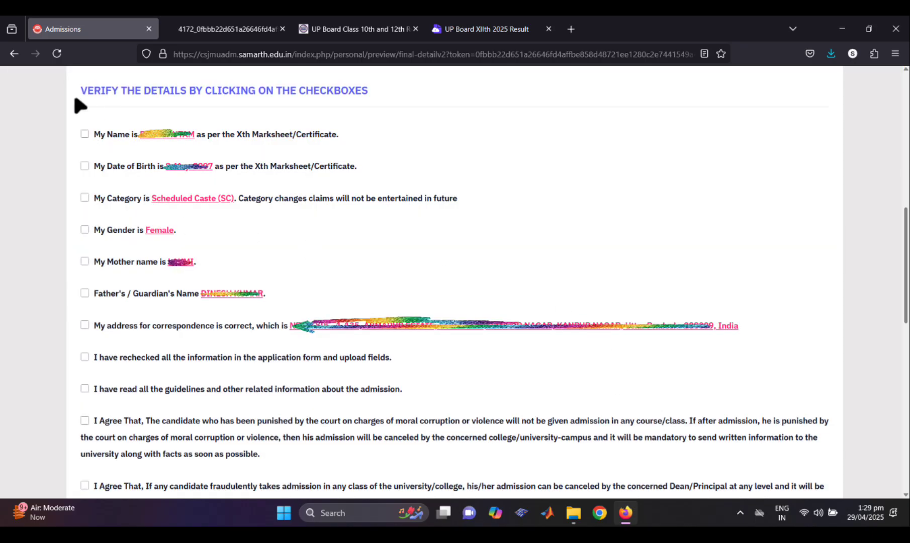
pyautogui.moveTo(78, 105)
pyautogui.mouseDown()
pyautogui.moveTo(357, 105)
pyautogui.moveTo(381, 83)
pyautogui.mouseUp()
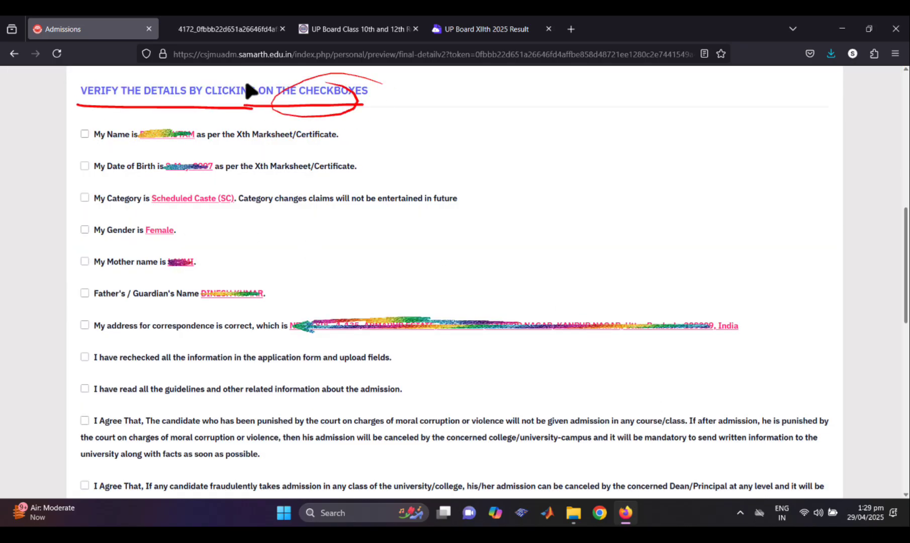
pyautogui.moveTo(56, 125)
pyautogui.mouseDown()
pyautogui.moveTo(149, 122)
pyautogui.moveTo(235, 144)
pyautogui.moveTo(363, 136)
pyautogui.mouseUp()
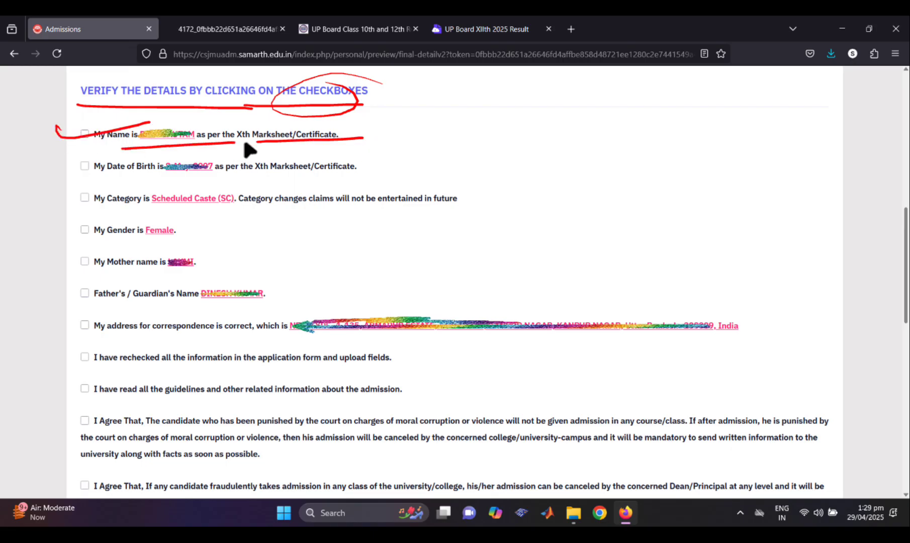
pyautogui.moveTo(44, 154)
pyautogui.mouseDown()
pyautogui.moveTo(134, 152)
pyautogui.moveTo(299, 172)
pyautogui.mouseUp()
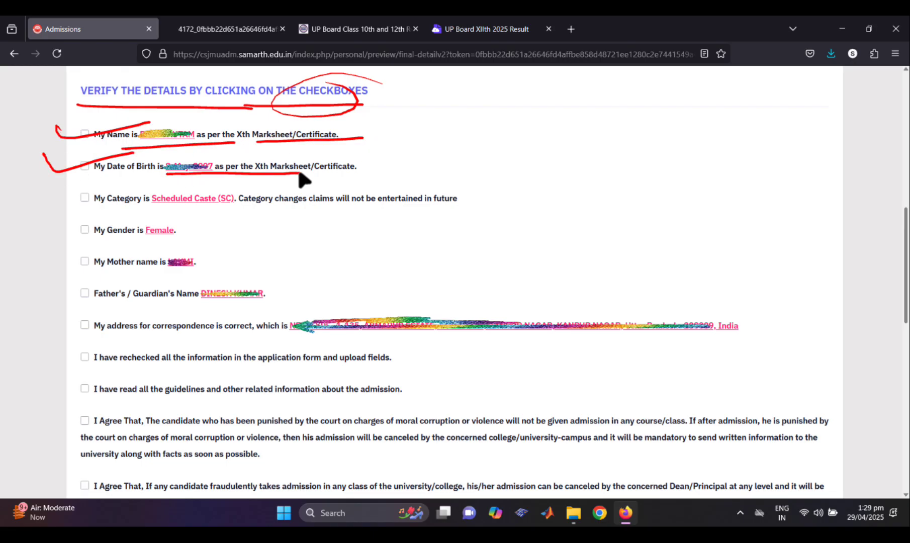
pyautogui.moveTo(38, 191); pyautogui.dragTo(119, 186)
pyautogui.moveTo(156, 210); pyautogui.dragTo(307, 212)
# Step: Examine the verification statements covering gender, parents' names, correspondence address, rechecked information and admission guidelines
pyautogui.moveTo(26, 228)
pyautogui.mouseDown()
pyautogui.moveTo(59, 236)
pyautogui.moveTo(130, 226)
pyautogui.moveTo(206, 245)
pyautogui.mouseUp()
pyautogui.moveTo(33, 252); pyautogui.dragTo(146, 252)
pyautogui.moveTo(37, 285); pyautogui.dragTo(267, 297)
pyautogui.moveTo(52, 316); pyautogui.dragTo(151, 326)
pyautogui.moveTo(48, 354)
pyautogui.mouseDown()
pyautogui.moveTo(132, 348)
pyautogui.moveTo(400, 368)
pyautogui.mouseUp()
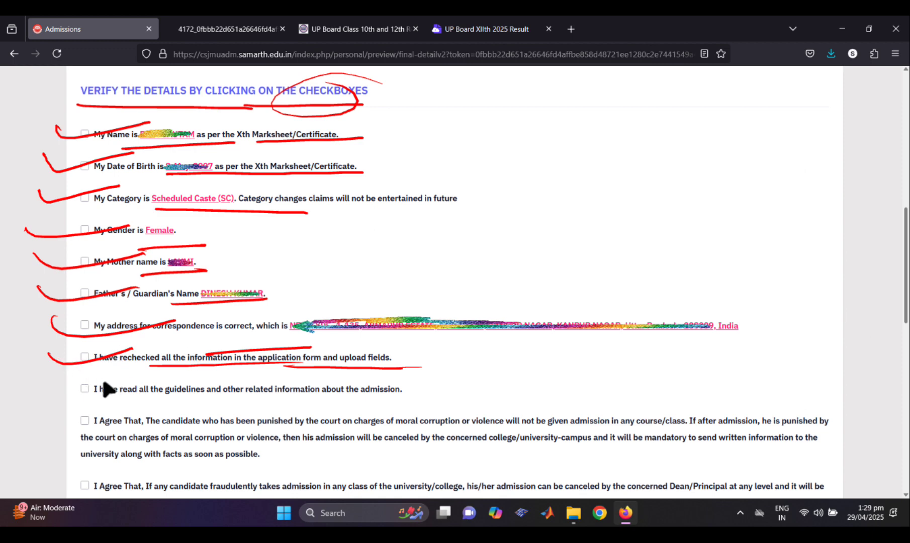
pyautogui.moveTo(63, 386); pyautogui.dragTo(143, 392)
pyautogui.moveTo(203, 395); pyautogui.dragTo(407, 403)
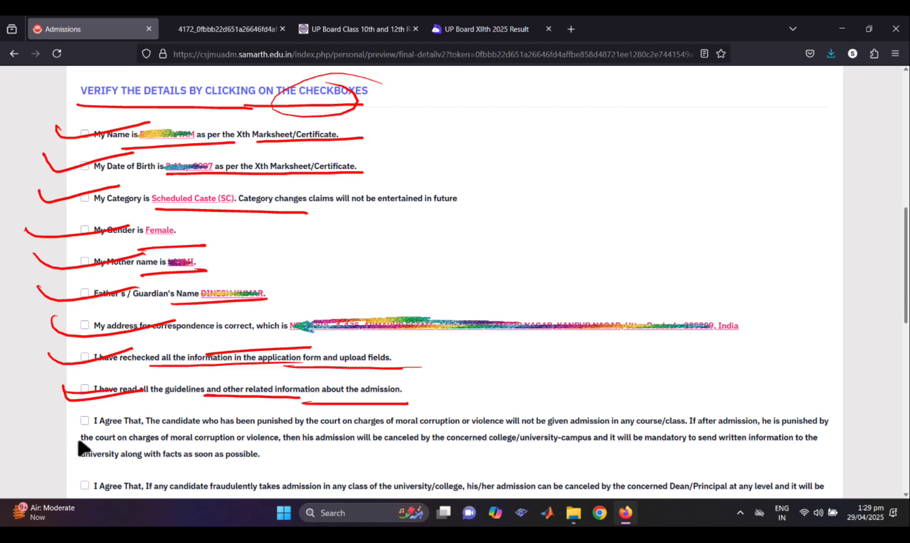
# Step: Tick all the verification, agreement and declaration checkboxes and submit the application
pyautogui.moveTo(48, 414); pyautogui.dragTo(158, 407)
pyautogui.moveTo(122, 437); pyautogui.dragTo(193, 427)
pyautogui.moveTo(44, 456); pyautogui.dragTo(145, 464)
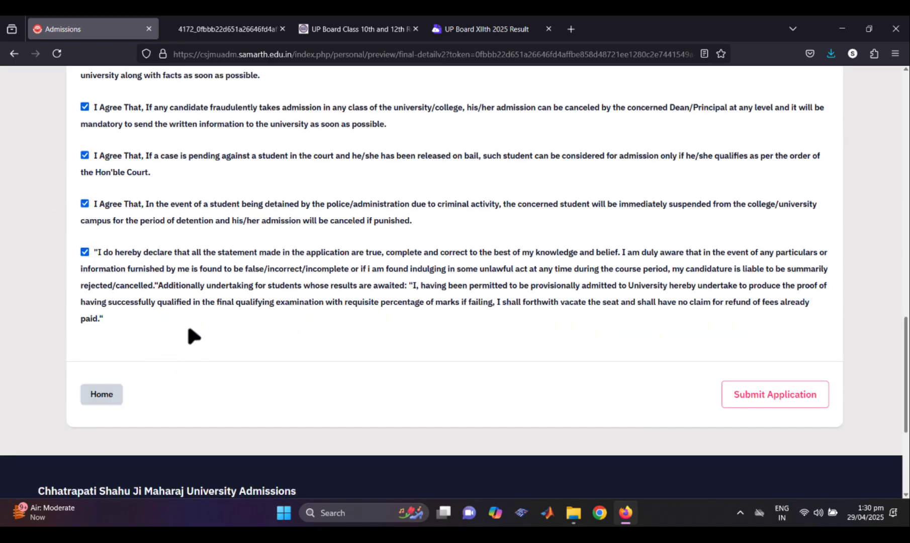
pyautogui.moveTo(825, 345)
pyautogui.mouseDown()
pyautogui.moveTo(841, 372)
pyautogui.moveTo(700, 383)
pyautogui.moveTo(809, 397)
pyautogui.mouseUp()
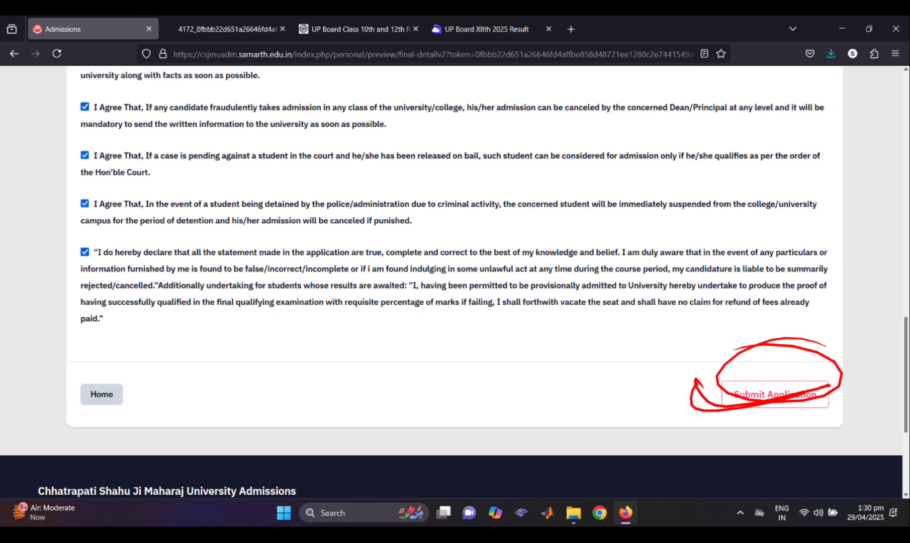
pyautogui.moveTo(91, 378)
pyautogui.mouseDown()
pyautogui.moveTo(56, 400)
pyautogui.moveTo(187, 390)
pyautogui.mouseUp()
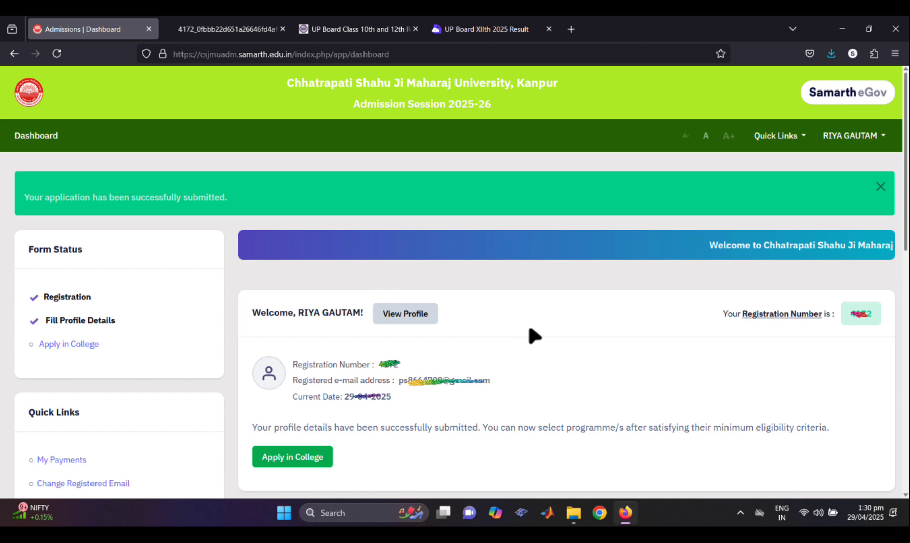
# Step: Review the dashboard's registration details, profile submission statement and the Apply in College option
pyautogui.moveTo(541, 278); pyautogui.dragTo(541, 335)
pyautogui.moveTo(739, 305); pyautogui.dragTo(688, 309)
pyautogui.moveTo(371, 343)
pyautogui.mouseDown()
pyautogui.moveTo(486, 326)
pyautogui.moveTo(395, 346)
pyautogui.mouseUp()
pyautogui.moveTo(242, 439); pyautogui.dragTo(872, 435)
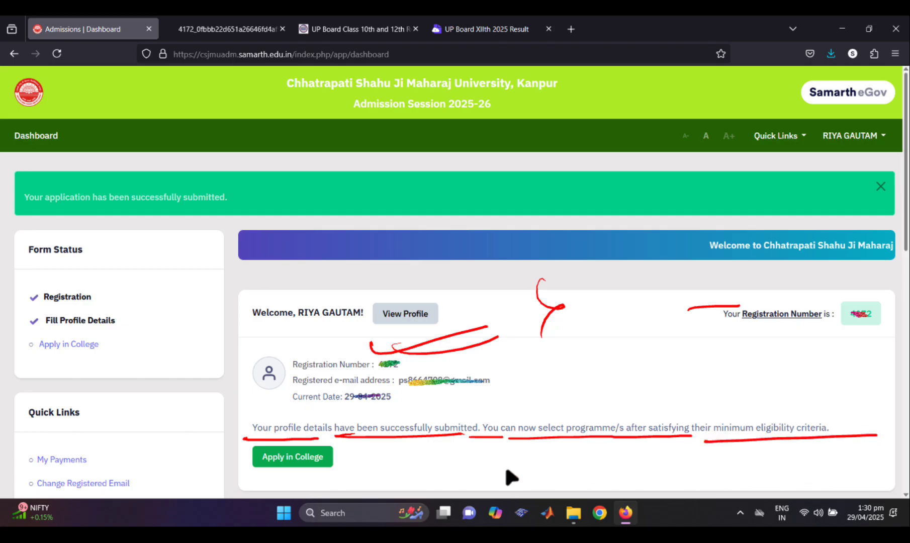
pyautogui.moveTo(275, 435); pyautogui.dragTo(241, 456)
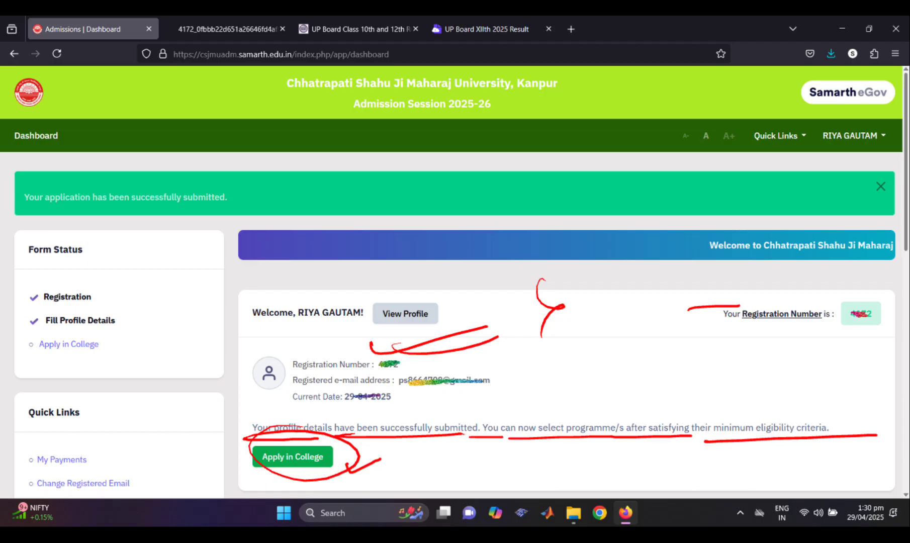
# Step: Examine the form number, university, college and programme entries in the Programme Applications table
pyautogui.scroll(-5, 435, 319)
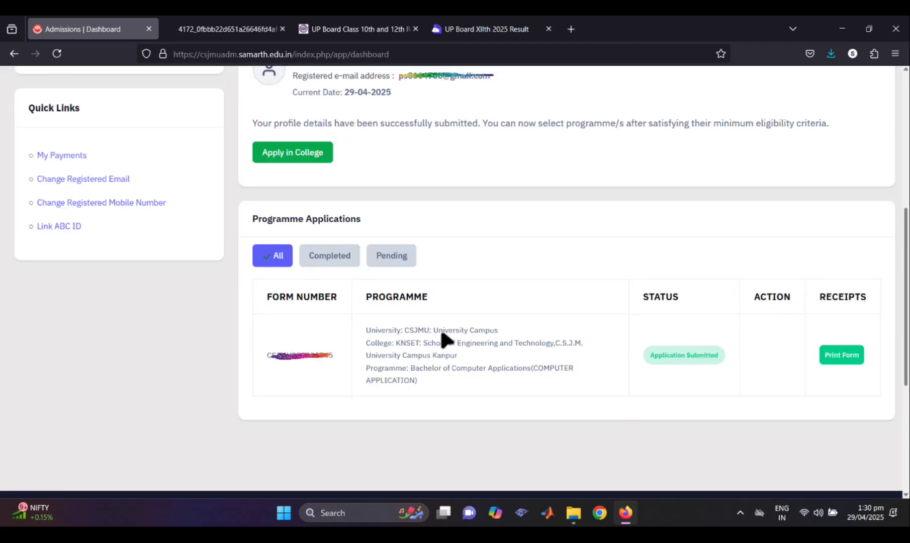
pyautogui.moveTo(241, 239); pyautogui.dragTo(419, 228)
pyautogui.moveTo(256, 296)
pyautogui.mouseDown()
pyautogui.moveTo(337, 290)
pyautogui.moveTo(324, 307)
pyautogui.mouseUp()
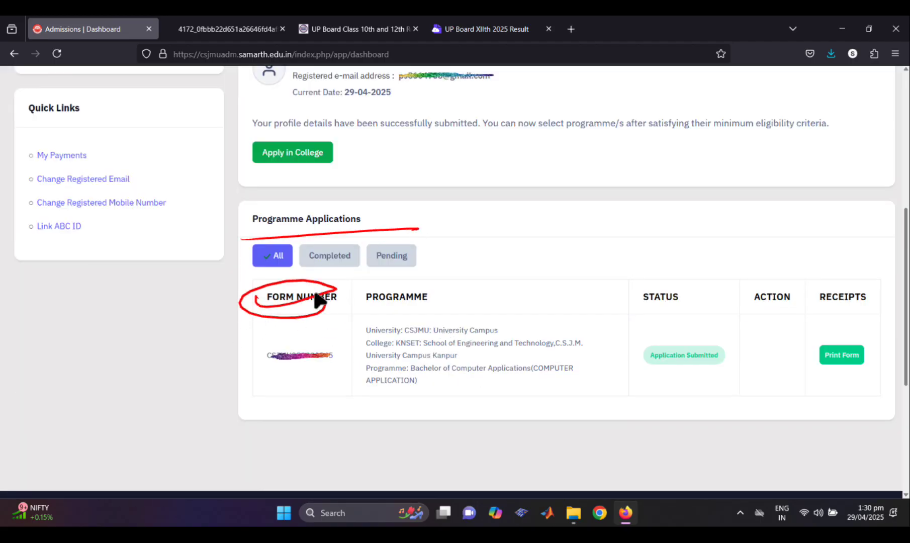
pyautogui.moveTo(216, 362)
pyautogui.mouseDown()
pyautogui.moveTo(212, 377)
pyautogui.moveTo(337, 351)
pyautogui.mouseUp()
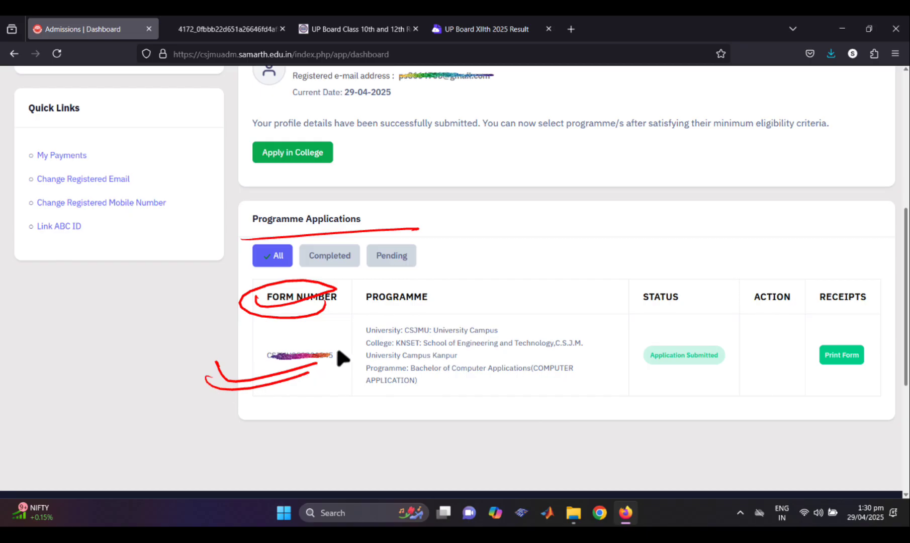
pyautogui.moveTo(411, 339); pyautogui.dragTo(539, 334)
pyautogui.moveTo(387, 346); pyautogui.dragTo(563, 349)
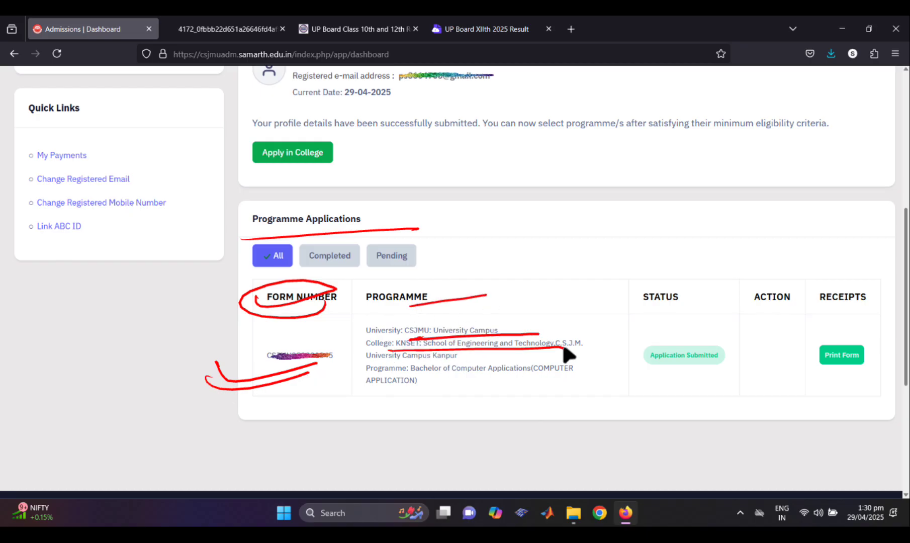
pyautogui.moveTo(422, 377); pyautogui.dragTo(521, 366)
pyautogui.moveTo(352, 393); pyautogui.dragTo(475, 384)
pyautogui.moveTo(431, 408); pyautogui.dragTo(513, 383)
# Step: Check the Bachelor of Computer Applications application's status and open its printable form
pyautogui.moveTo(696, 332)
pyautogui.mouseDown()
pyautogui.moveTo(651, 336)
pyautogui.moveTo(736, 346)
pyautogui.mouseUp()
pyautogui.moveTo(593, 362); pyautogui.dragTo(717, 349)
pyautogui.moveTo(842, 326)
pyautogui.mouseDown()
pyautogui.moveTo(830, 370)
pyautogui.moveTo(900, 341)
pyautogui.mouseUp()
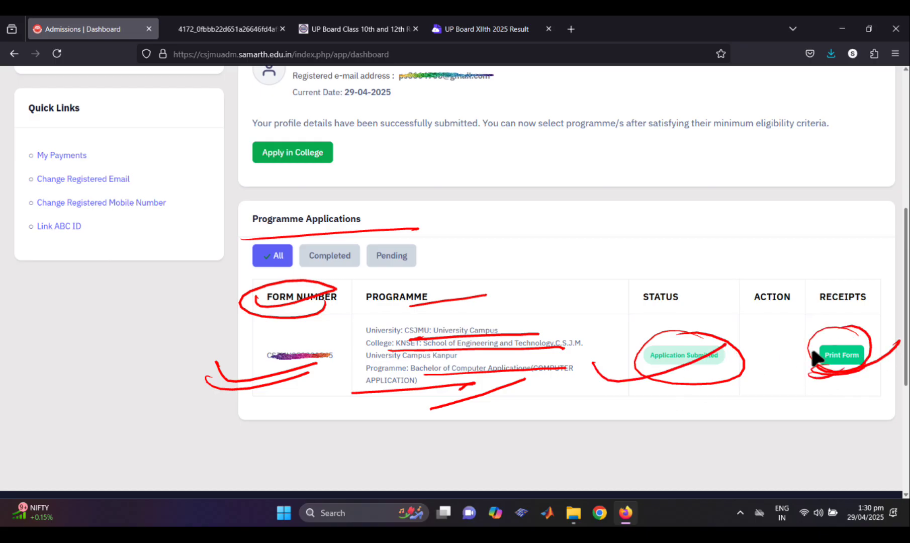
pyautogui.click(825, 355)
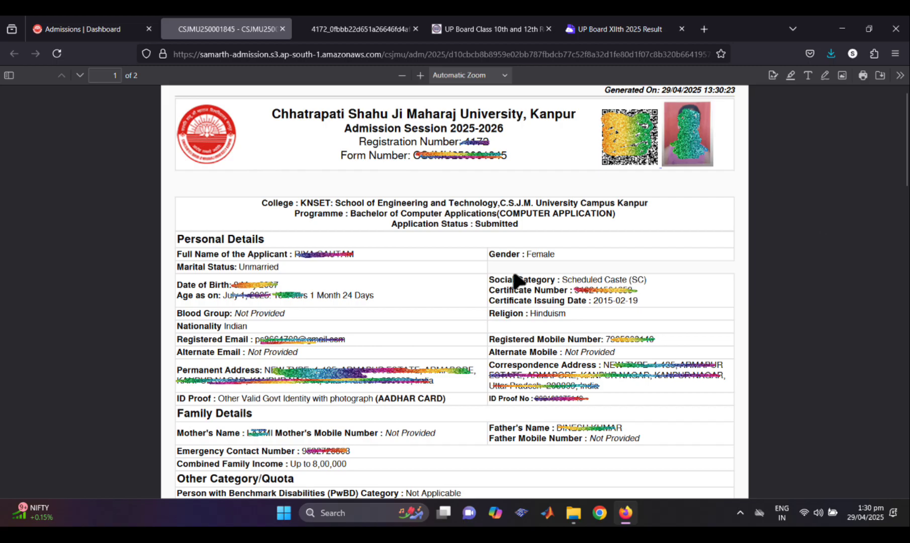
# Step: Examine the QR code, applicant photo, form number and registration number in the printable form's header
pyautogui.moveTo(642, 113); pyautogui.dragTo(634, 151)
pyautogui.moveTo(706, 133); pyautogui.dragTo(674, 149)
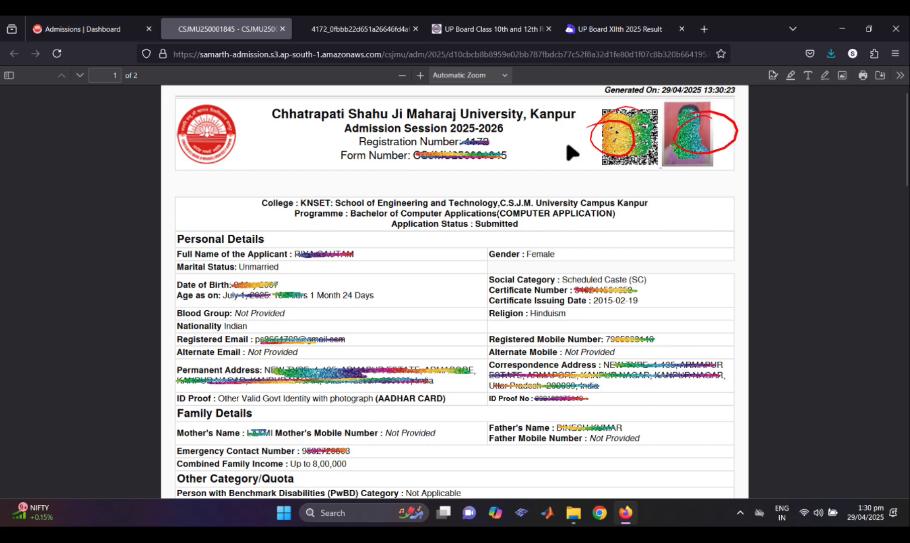
pyautogui.moveTo(362, 159); pyautogui.dragTo(511, 162)
pyautogui.moveTo(422, 147); pyautogui.dragTo(525, 142)
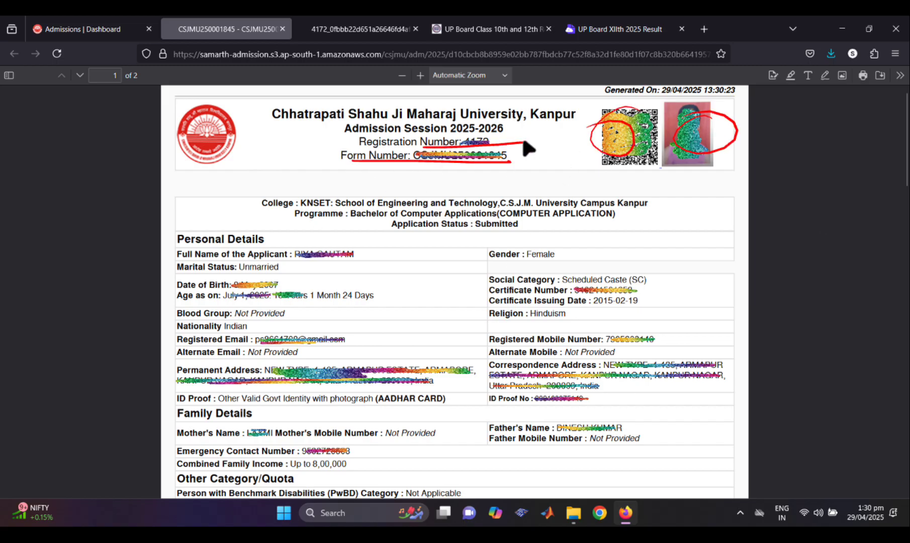
# Step: Examine the personal, contact, ID proof and family details on the form's first page
pyautogui.moveTo(351, 255); pyautogui.dragTo(476, 250)
pyautogui.moveTo(568, 261); pyautogui.dragTo(675, 256)
pyautogui.moveTo(388, 320); pyautogui.dragTo(316, 329)
pyautogui.moveTo(552, 315); pyautogui.dragTo(608, 311)
pyautogui.moveTo(316, 394); pyautogui.dragTo(414, 383)
pyautogui.moveTo(452, 416); pyautogui.dragTo(433, 419)
pyautogui.moveTo(395, 445); pyautogui.dragTo(467, 440)
pyautogui.moveTo(595, 418); pyautogui.dragTo(658, 400)
pyautogui.moveTo(558, 356); pyautogui.dragTo(654, 344)
pyautogui.moveTo(422, 356); pyautogui.dragTo(545, 335)
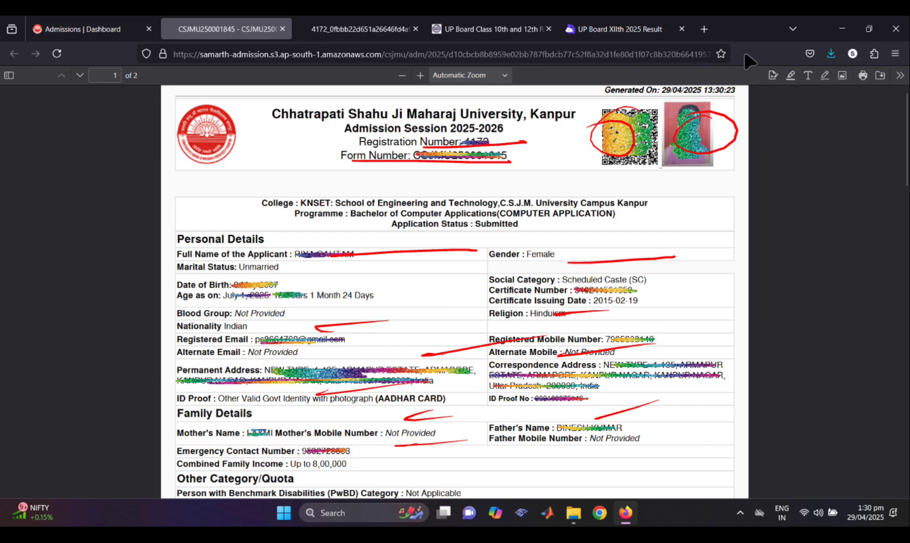
# Step: Locate the form's print option and recheck the QR code, photo and registered contact entries
pyautogui.moveTo(859, 57); pyautogui.dragTo(883, 83)
pyautogui.moveTo(622, 152); pyautogui.dragTo(713, 145)
pyautogui.moveTo(624, 177); pyautogui.dragTo(718, 170)
pyautogui.moveTo(396, 339); pyautogui.dragTo(439, 335)
pyautogui.moveTo(747, 322); pyautogui.dragTo(701, 342)
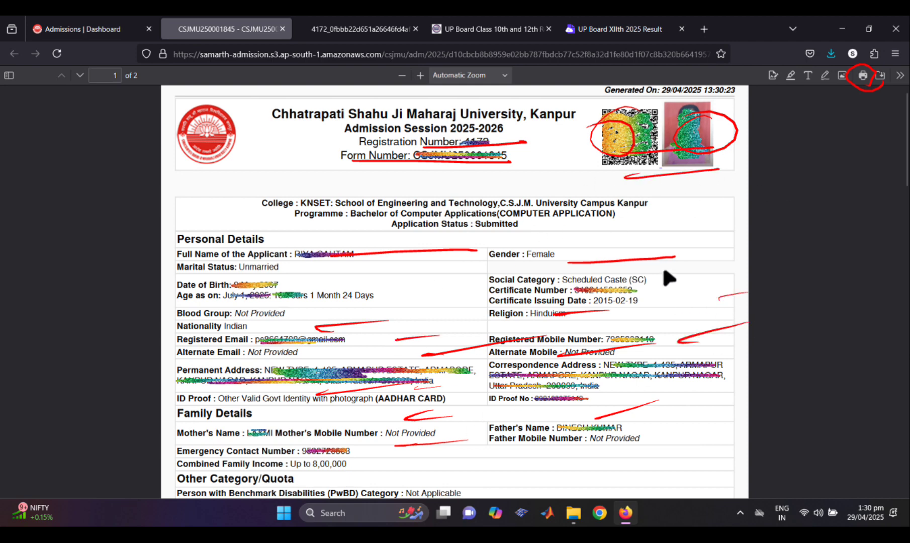
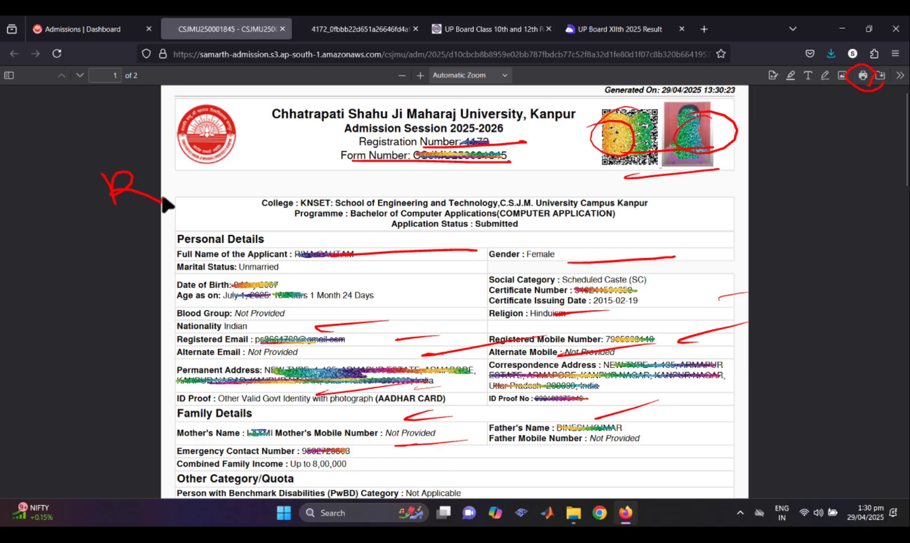
pyautogui.moveTo(161, 164); pyautogui.dragTo(176, 184)
pyautogui.moveTo(152, 180); pyautogui.dragTo(238, 147)
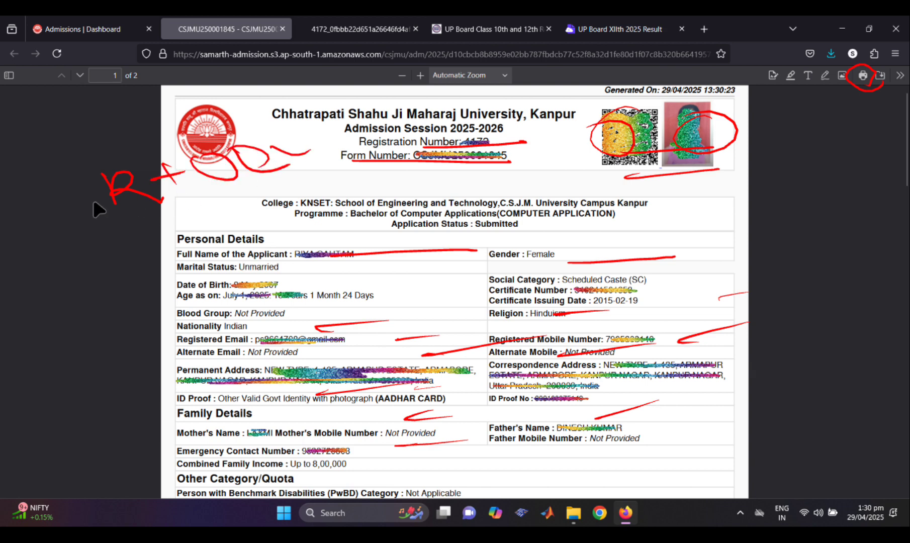
pyautogui.moveTo(102, 232); pyautogui.dragTo(356, 186)
pyautogui.moveTo(144, 167)
pyautogui.mouseDown()
pyautogui.moveTo(109, 204)
pyautogui.moveTo(93, 165)
pyautogui.mouseUp()
pyautogui.moveTo(77, 218)
pyautogui.mouseDown()
pyautogui.moveTo(150, 194)
pyautogui.moveTo(314, 173)
pyautogui.mouseUp()
pyautogui.moveTo(253, 185)
pyautogui.mouseDown()
pyautogui.moveTo(266, 223)
pyautogui.moveTo(325, 232)
pyautogui.mouseUp()
pyautogui.moveTo(267, 250); pyautogui.dragTo(332, 243)
pyautogui.moveTo(232, 129)
pyautogui.mouseDown()
pyautogui.moveTo(184, 166)
pyautogui.moveTo(331, 173)
pyautogui.moveTo(271, 133)
pyautogui.mouseUp()
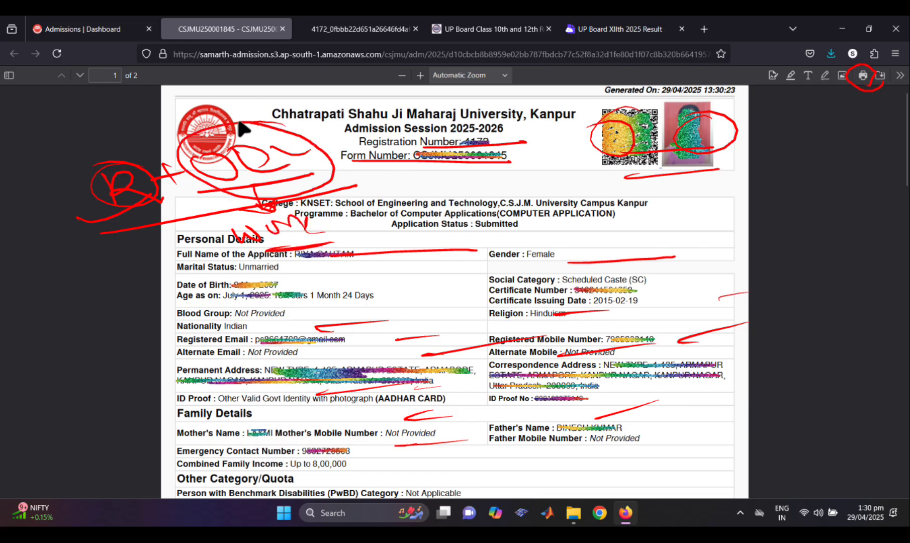
pyautogui.moveTo(68, 1)
pyautogui.moveTo(274, 171); pyautogui.dragTo(432, 134)
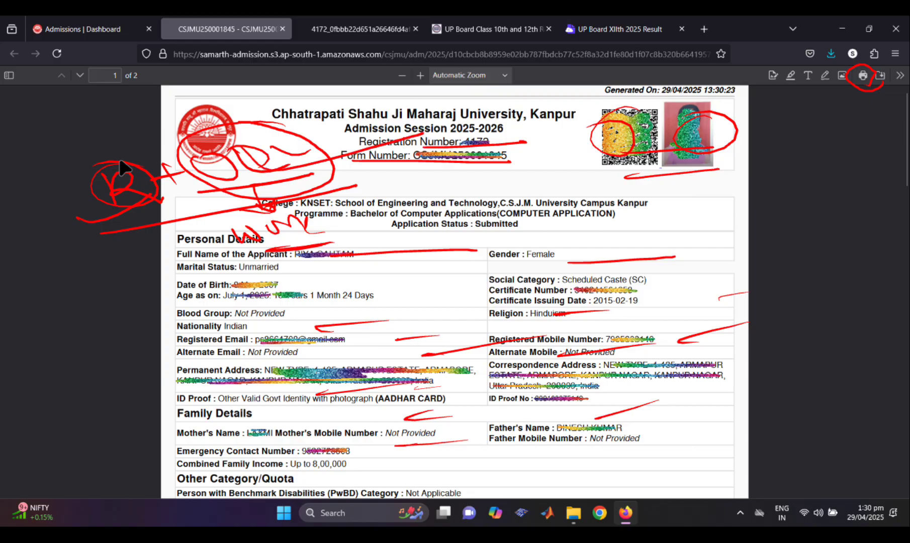
pyautogui.moveTo(46, 203); pyautogui.dragTo(158, 199)
pyautogui.moveTo(103, 177); pyautogui.dragTo(110, 226)
pyautogui.moveTo(114, 201)
pyautogui.mouseDown()
pyautogui.moveTo(92, 199)
pyautogui.moveTo(150, 197)
pyautogui.mouseUp()
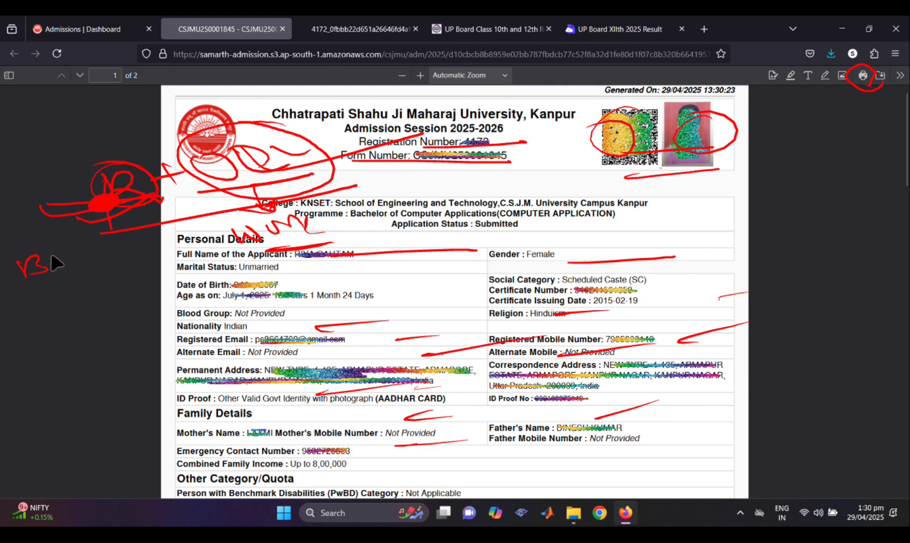
pyautogui.moveTo(75, 262); pyautogui.dragTo(96, 264)
pyautogui.moveTo(168, 197); pyautogui.dragTo(289, 177)
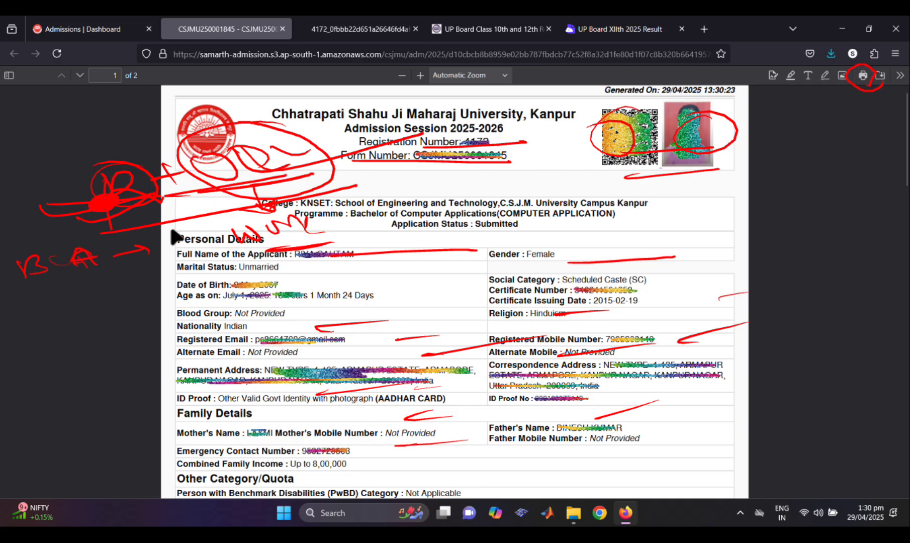
pyautogui.moveTo(56, 250); pyautogui.dragTo(58, 272)
pyautogui.moveTo(163, 245)
pyautogui.mouseDown()
pyautogui.moveTo(163, 263)
pyautogui.moveTo(220, 251)
pyautogui.mouseUp()
pyautogui.moveTo(195, 247); pyautogui.dragTo(217, 243)
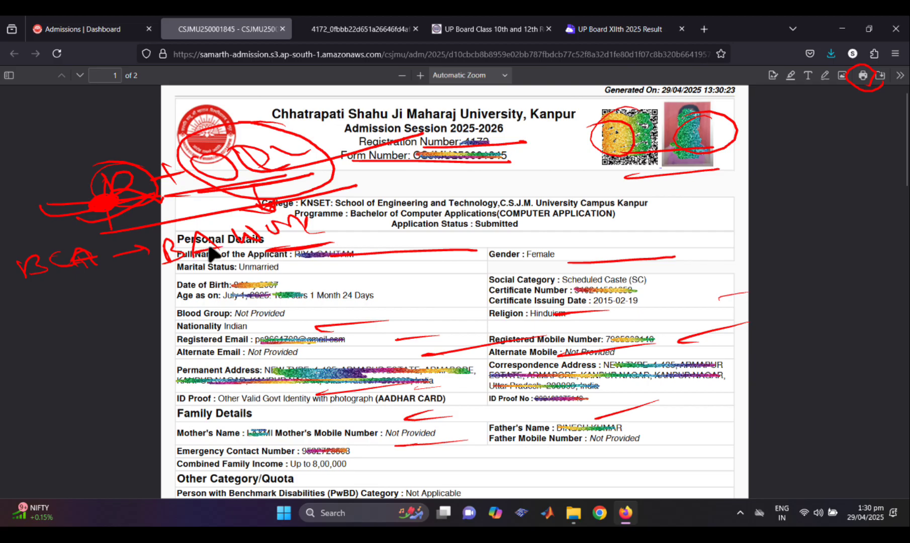
pyautogui.moveTo(139, 291)
pyautogui.mouseDown()
pyautogui.moveTo(184, 279)
pyautogui.moveTo(199, 291)
pyautogui.mouseUp()
pyautogui.moveTo(186, 290); pyautogui.dragTo(213, 279)
pyautogui.moveTo(153, 318); pyautogui.dragTo(155, 329)
pyautogui.moveTo(146, 318)
pyautogui.mouseDown()
pyautogui.moveTo(173, 321)
pyautogui.moveTo(156, 336)
pyautogui.mouseUp()
pyautogui.moveTo(195, 308); pyautogui.dragTo(225, 316)
pyautogui.moveTo(160, 373)
pyautogui.mouseDown()
pyautogui.moveTo(195, 352)
pyautogui.moveTo(228, 352)
pyautogui.moveTo(211, 357)
pyautogui.mouseUp()
pyautogui.moveTo(115, 387); pyautogui.dragTo(273, 370)
pyautogui.moveTo(231, 247)
pyautogui.mouseDown()
pyautogui.moveTo(277, 288)
pyautogui.moveTo(282, 326)
pyautogui.mouseUp()
pyautogui.moveTo(151, 245); pyautogui.dragTo(146, 359)
pyautogui.moveTo(1, 344); pyautogui.dragTo(54, 330)
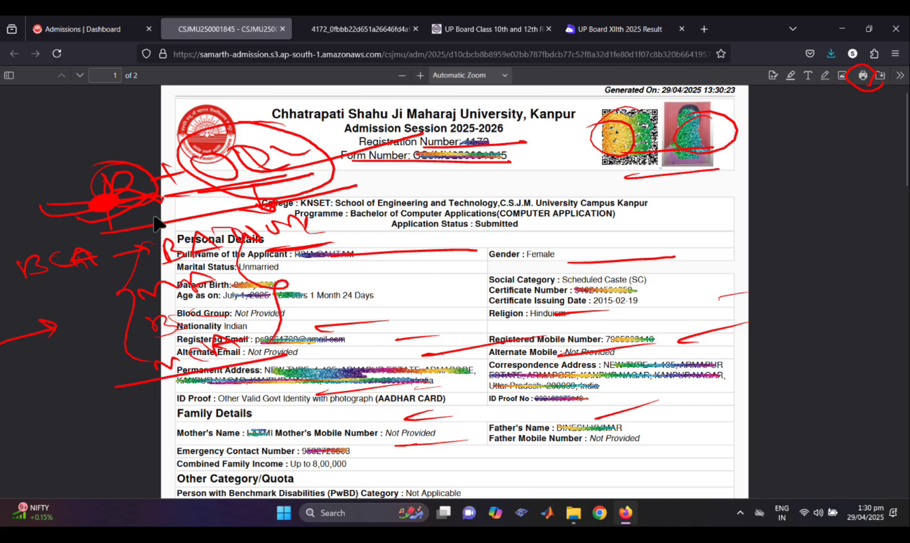
pyautogui.moveTo(25, 183); pyautogui.dragTo(103, 200)
pyautogui.moveTo(87, 233)
pyautogui.mouseDown()
pyautogui.moveTo(37, 260)
pyautogui.moveTo(112, 288)
pyautogui.moveTo(221, 256)
pyautogui.moveTo(199, 240)
pyautogui.moveTo(376, 258)
pyautogui.mouseUp()
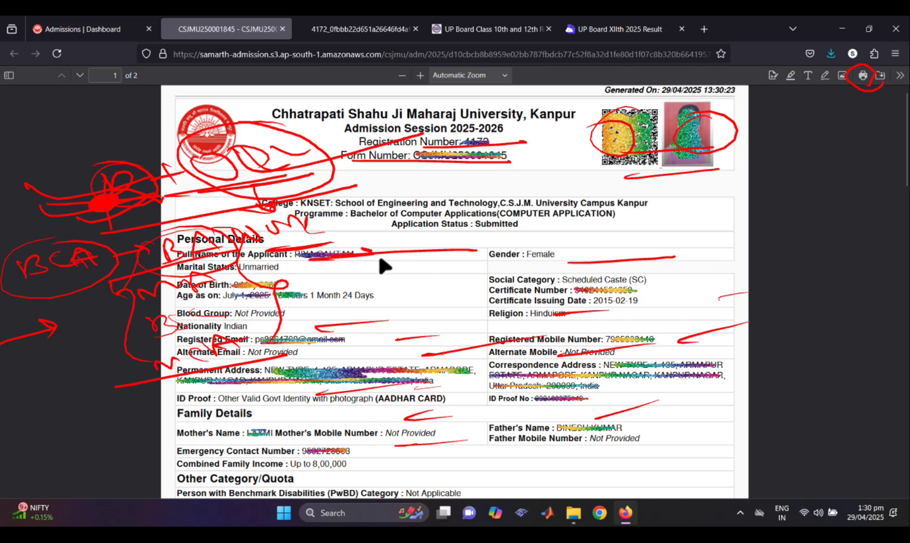
pyautogui.moveTo(440, 240)
pyautogui.mouseDown()
pyautogui.moveTo(481, 245)
pyautogui.moveTo(545, 212)
pyautogui.moveTo(600, 214)
pyautogui.moveTo(588, 203)
pyautogui.moveTo(606, 199)
pyautogui.moveTo(577, 234)
pyautogui.mouseUp()
pyautogui.moveTo(221, 260); pyautogui.dragTo(246, 258)
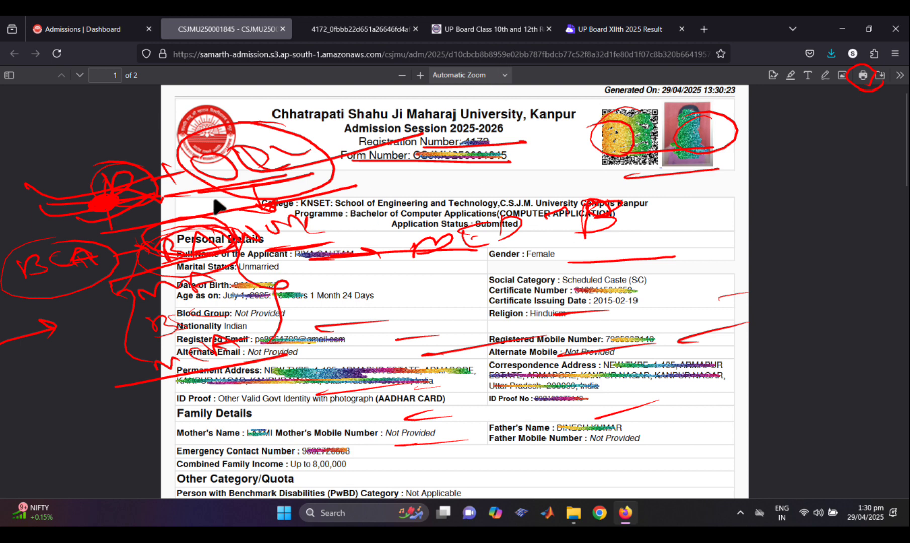
pyautogui.moveTo(181, 152); pyautogui.dragTo(171, 157)
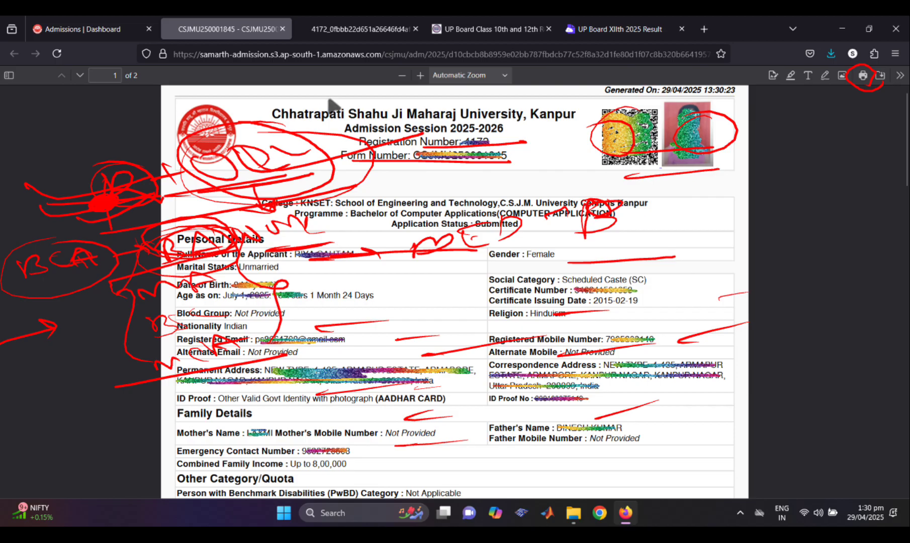